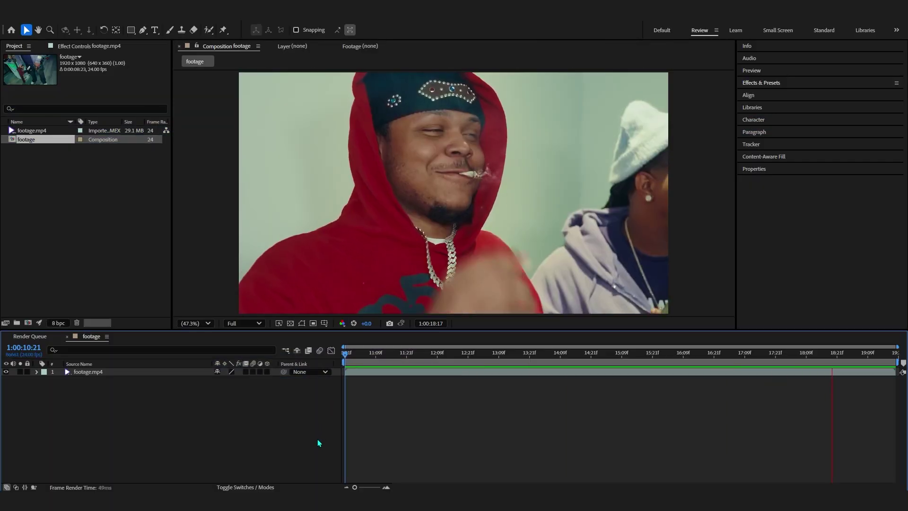
# Step: Stop the preview and create a text layer reading "GLOCKTON" with "KILLAFORNIA" on a second line
pyautogui.press('space')
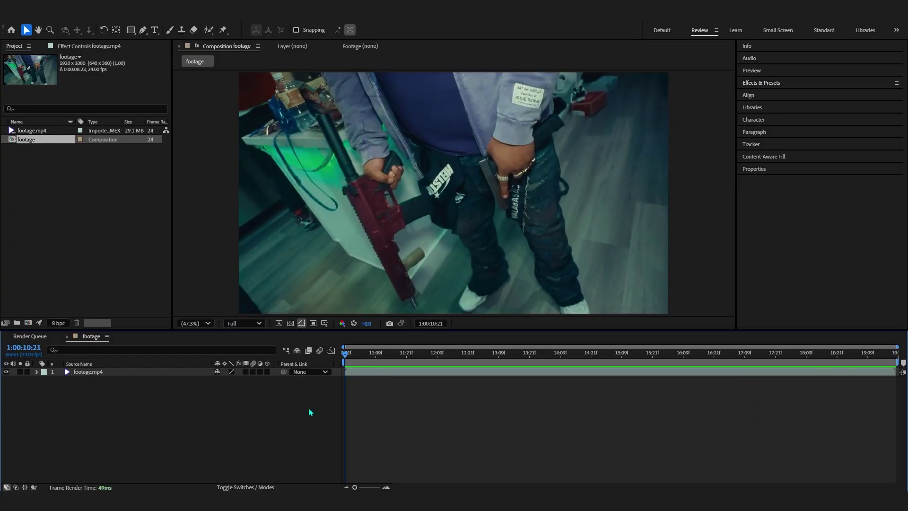
pyautogui.rightClick(251, 418)
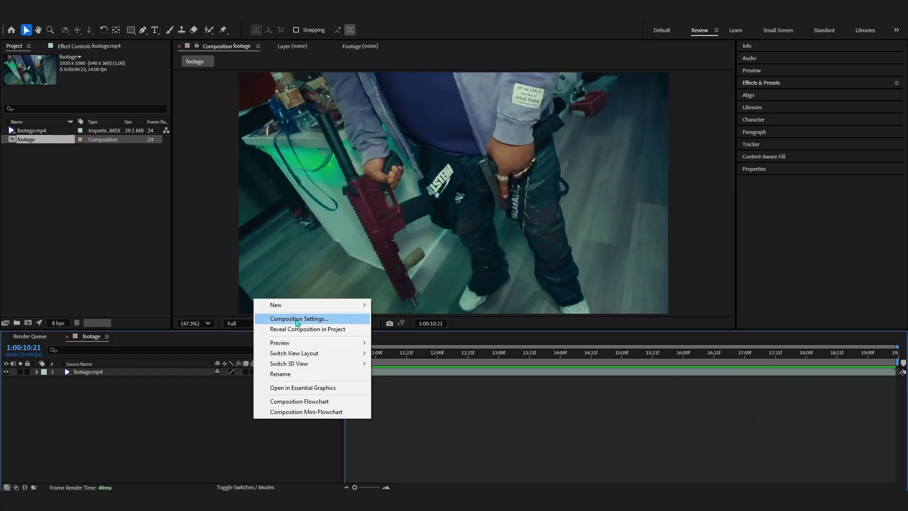
pyautogui.moveTo(312, 304)
pyautogui.click(397, 322)
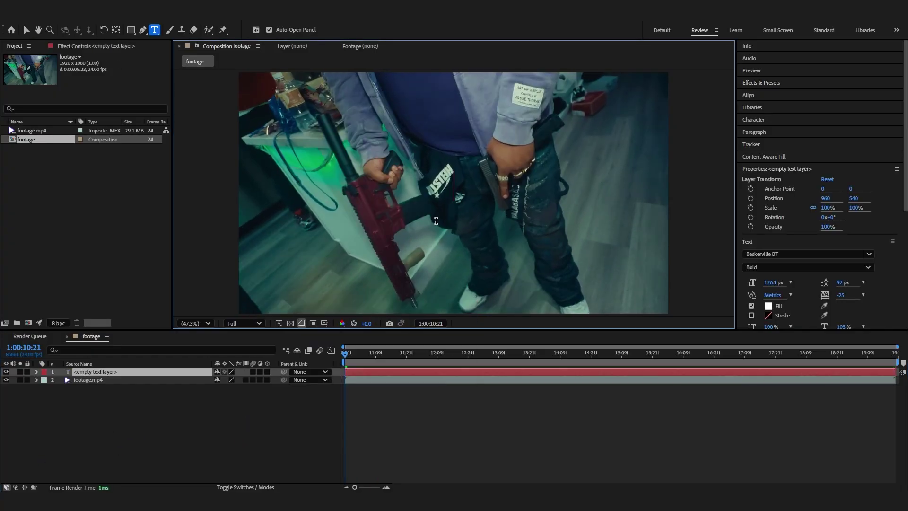
pyautogui.write('GLOCK')
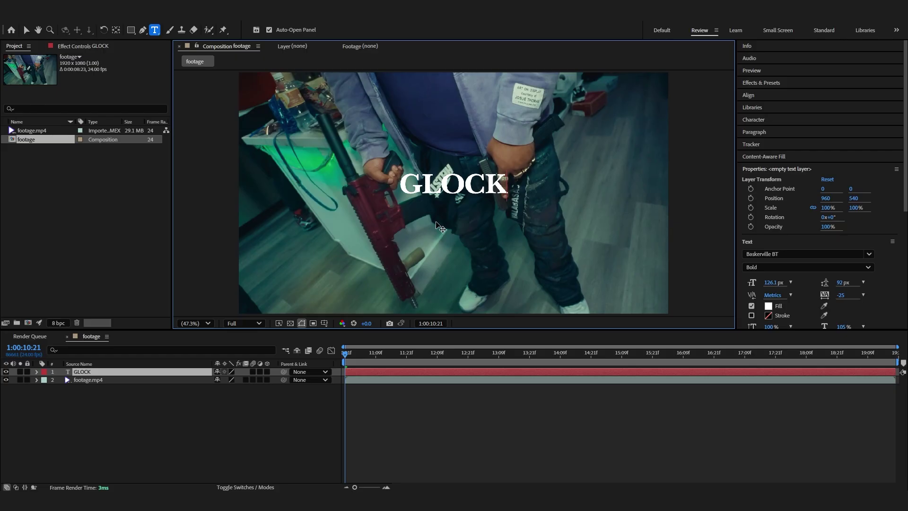
pyautogui.write('TON ')
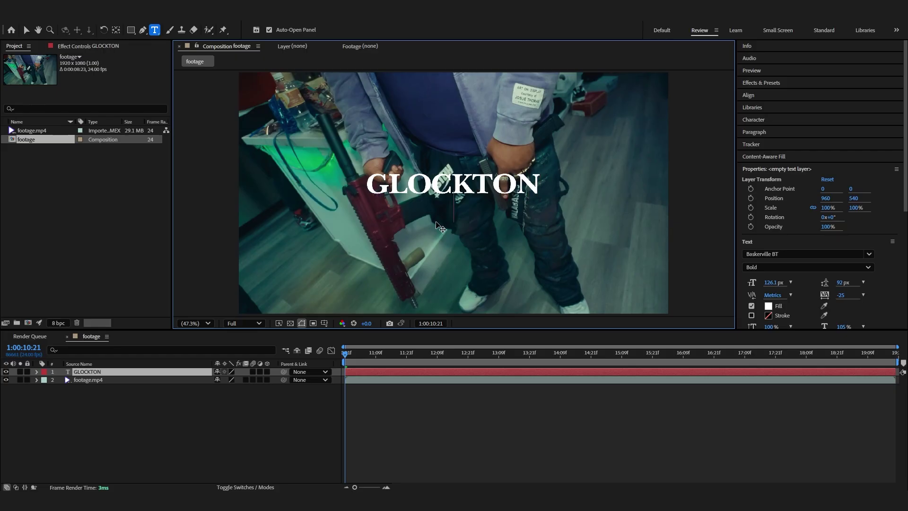
pyautogui.write('KILL')
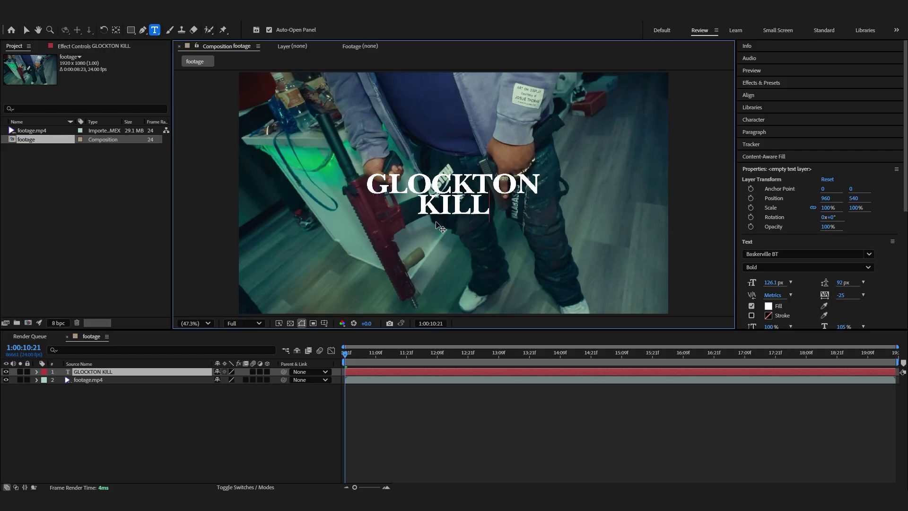
pyautogui.write('AFORNIA')
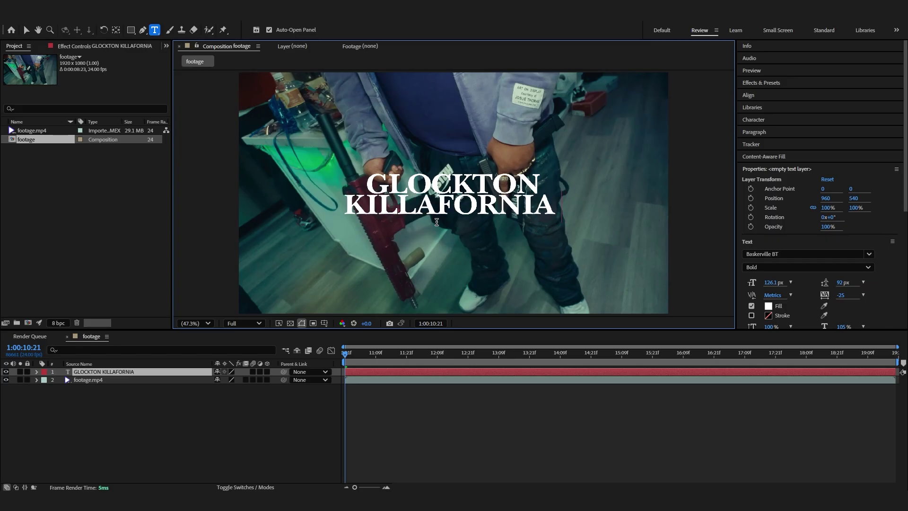
# Step: Add a third line reading "EBK MoBBALAY" to the title text
pyautogui.press('BackSpace')
pyautogui.press('Return')
pyautogui.write('EBK MA')
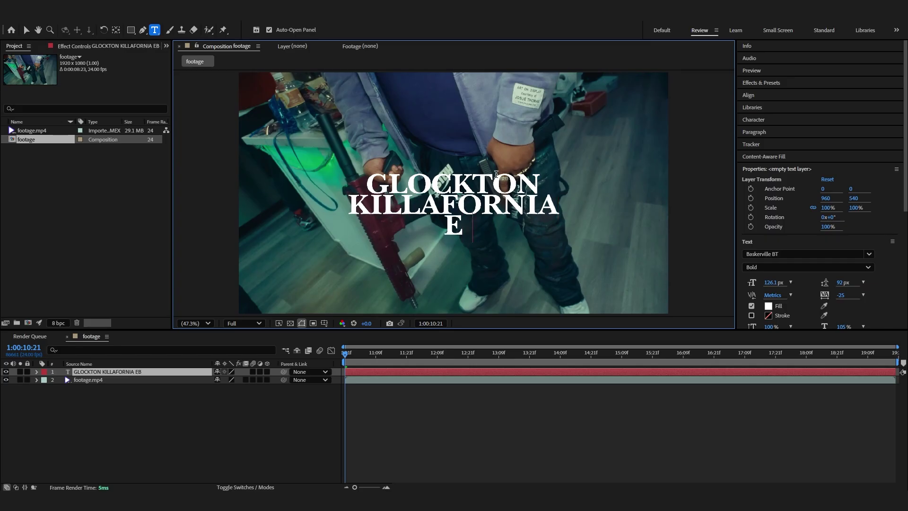
pyautogui.write('o')
pyautogui.press('BackSpace')
pyautogui.press('BackSpace')
pyautogui.write('oBBALAY')
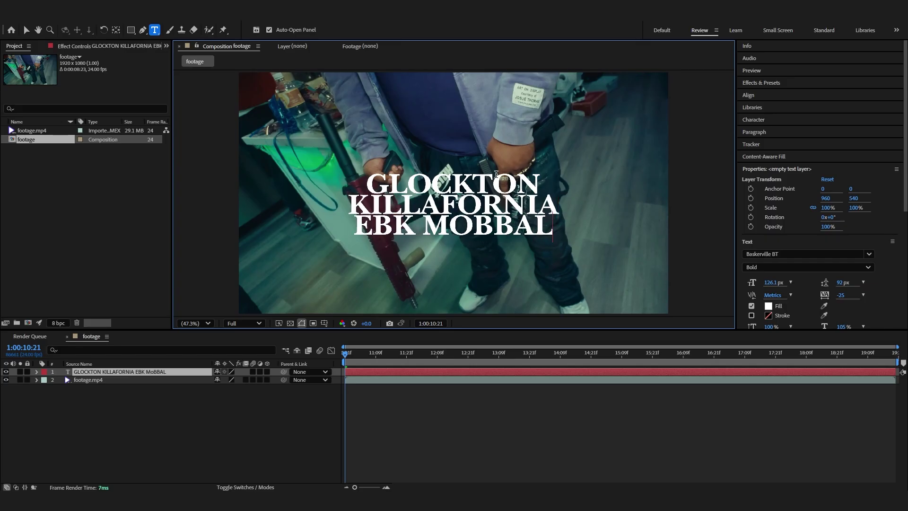
# Step: Reduce the font size of the EBK MoBBALAY line to 51.1 px
pyautogui.hotkey('ctrl', 'shift', 'Left')
pyautogui.hotkey('ctrl', 'shift', 'Left')
pyautogui.moveTo(770, 282); pyautogui.dragTo(737, 287)
# Step: Tighten the leading so the EBK MoBBALAY line sits closer beneath KILLAFORNIA
pyautogui.hotkey('ctrl', 'a')
pyautogui.click(422, 206)
pyautogui.moveTo(341, 213); pyautogui.dragTo(360, 209)
pyautogui.hotkey('shift', 'End')
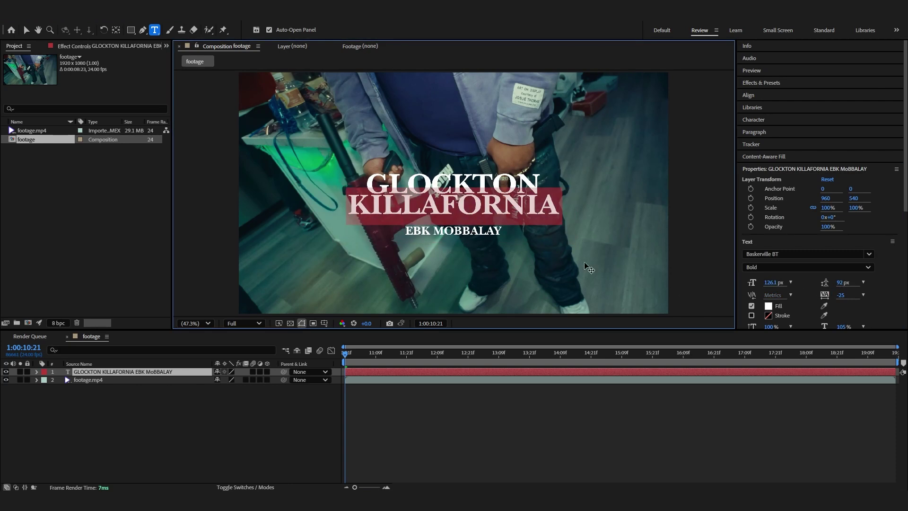
pyautogui.moveTo(852, 285); pyautogui.dragTo(733, 285)
pyautogui.tripleClick(493, 230)
pyautogui.moveTo(828, 283); pyautogui.dragTo(821, 281)
# Step: Change the font of the entire title to Death Note
pyautogui.hotkey('ctrl', 'a')
pyautogui.click(799, 251)
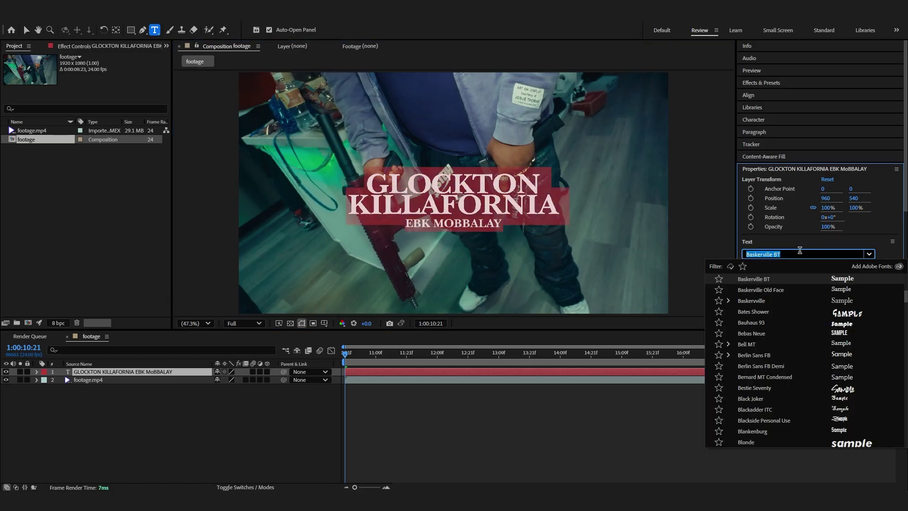
pyautogui.write('deat')
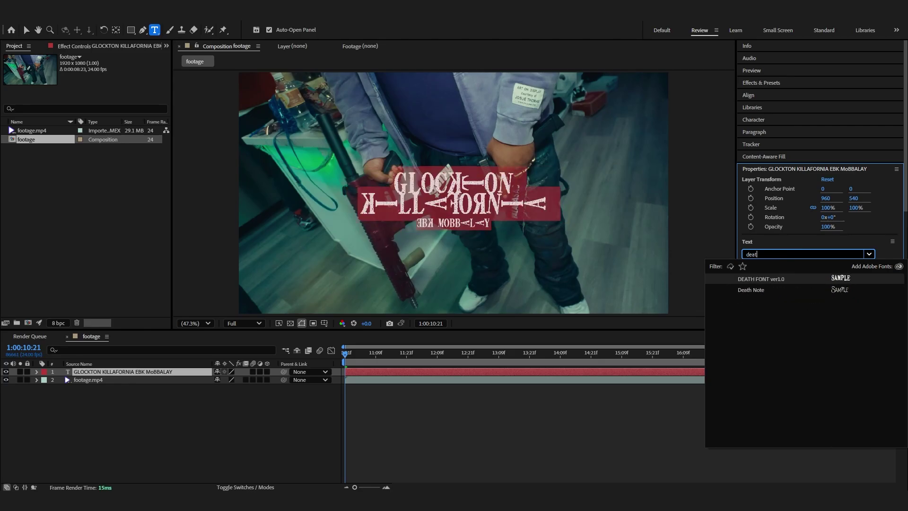
pyautogui.click(838, 289)
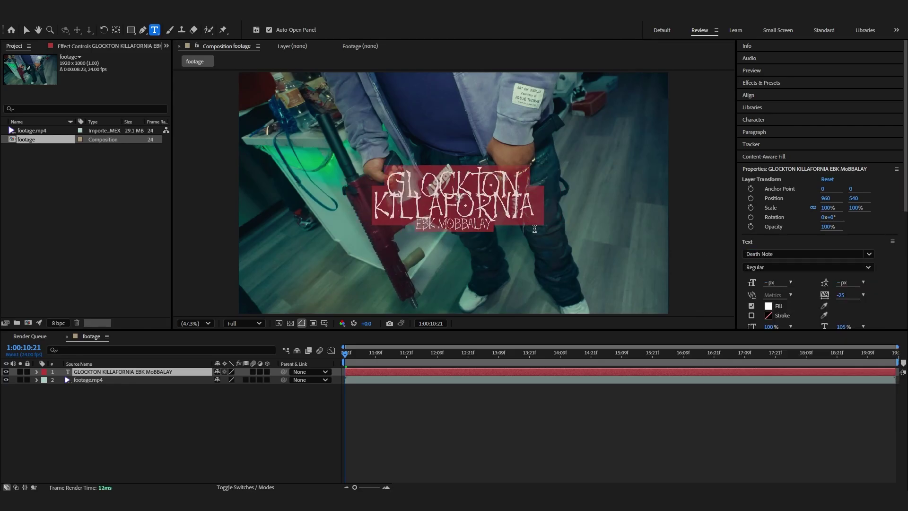
# Step: Set the leading of the whole title to 127 px and that of the EBK MoBBALAY line to 74 px
pyautogui.moveTo(842, 296); pyautogui.dragTo(863, 285)
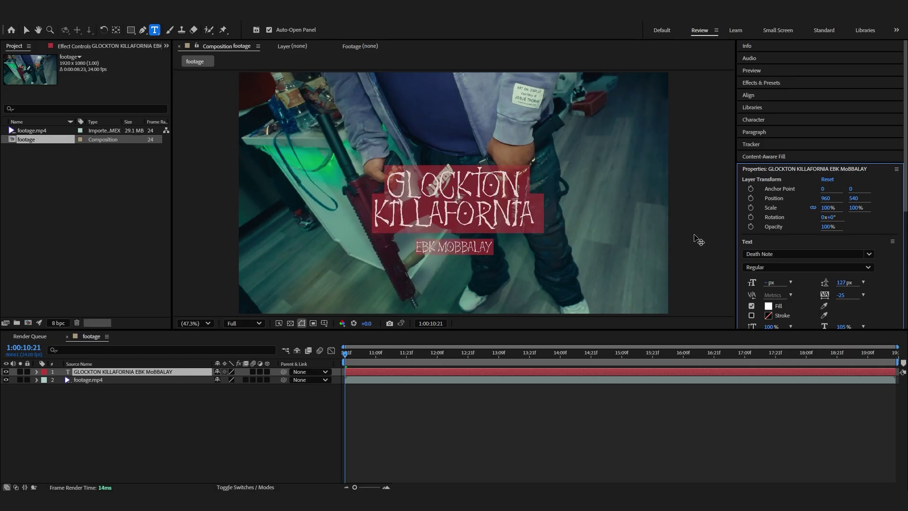
pyautogui.click(469, 259)
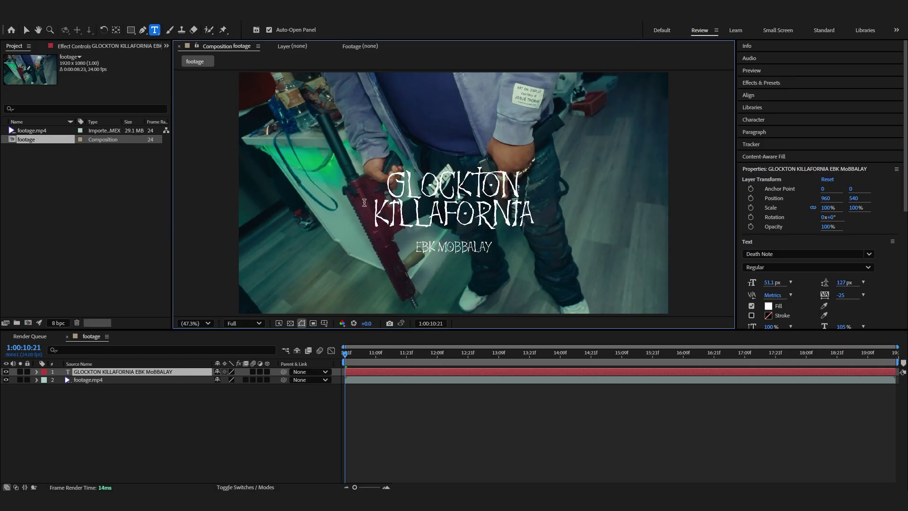
pyautogui.moveTo(374, 206); pyautogui.dragTo(513, 229)
pyautogui.doubleClick(473, 247)
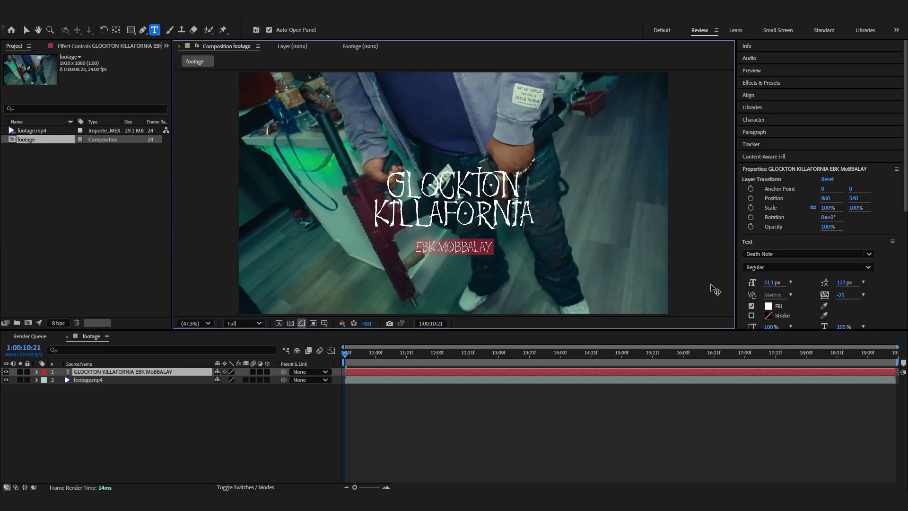
pyautogui.moveTo(844, 283); pyautogui.dragTo(812, 278)
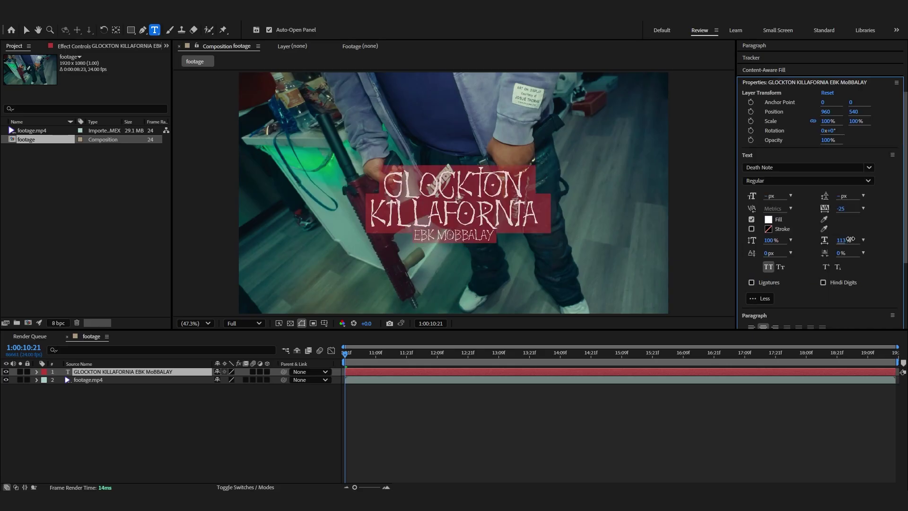
# Step: Widen all title characters to 118% horizontal scale and scale the text layer to 157%
pyautogui.moveTo(847, 239); pyautogui.dragTo(852, 239)
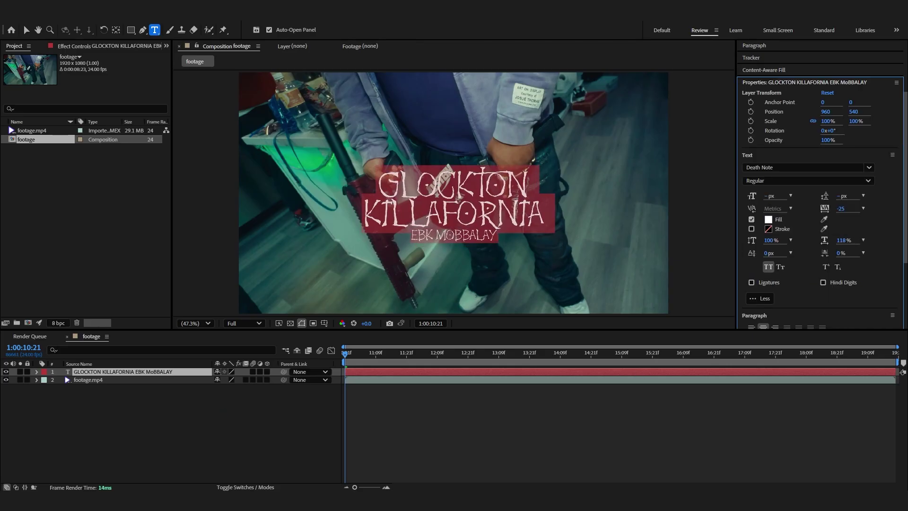
pyautogui.click(127, 461)
pyautogui.click(142, 372)
pyautogui.press('s')
pyautogui.moveTo(228, 380); pyautogui.dragTo(255, 373)
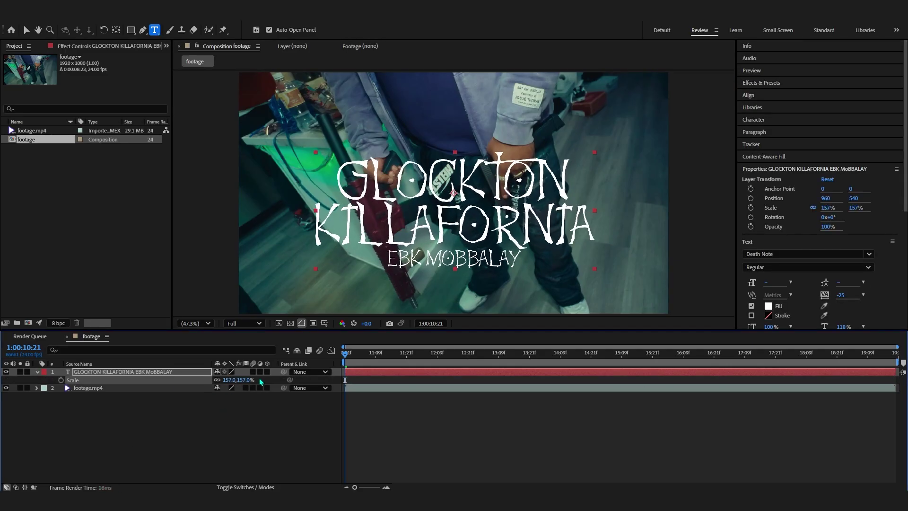
# Step: Center the title text layer horizontally and vertically in the composition
pyautogui.press('v')
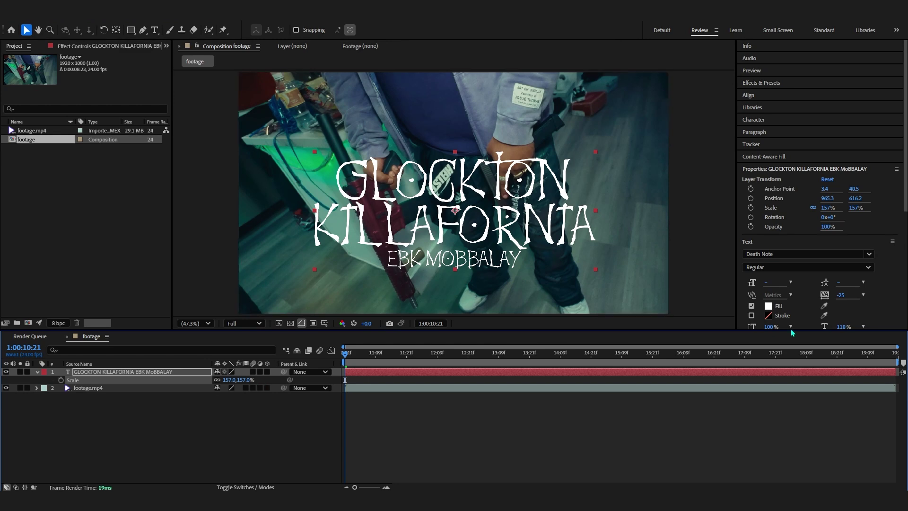
pyautogui.click(748, 95)
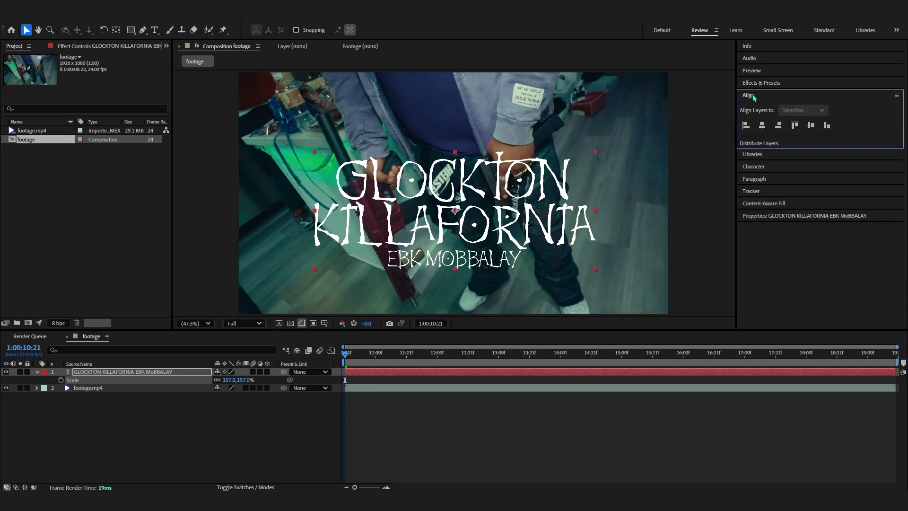
pyautogui.click(761, 125)
pyautogui.click(811, 125)
pyautogui.click(89, 444)
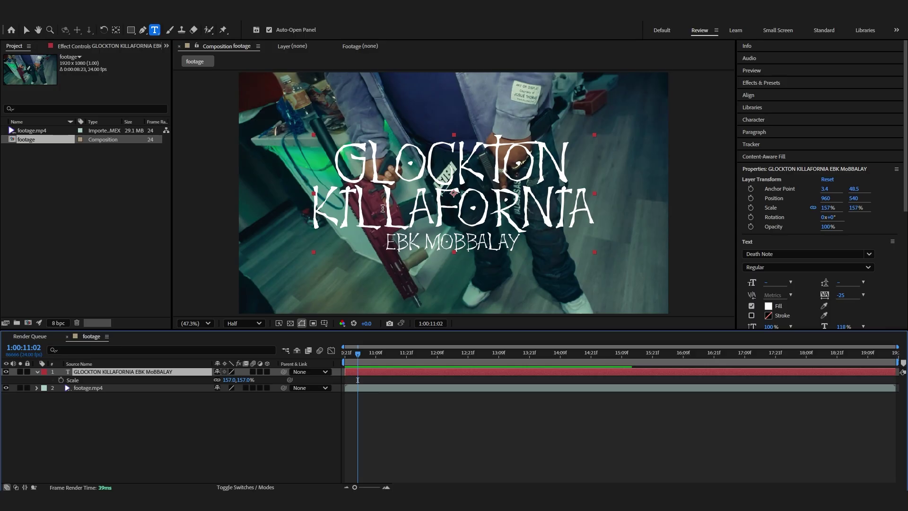
# Step: Reduce the EBK MoBBALAY line's font size to 40.1 px and tighten its leading
pyautogui.tripleClick(444, 242)
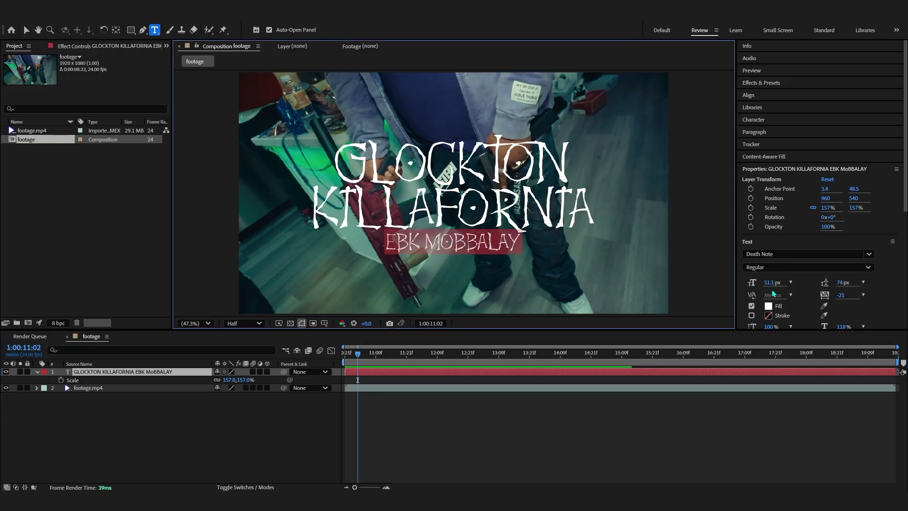
pyautogui.moveTo(766, 284); pyautogui.dragTo(756, 284)
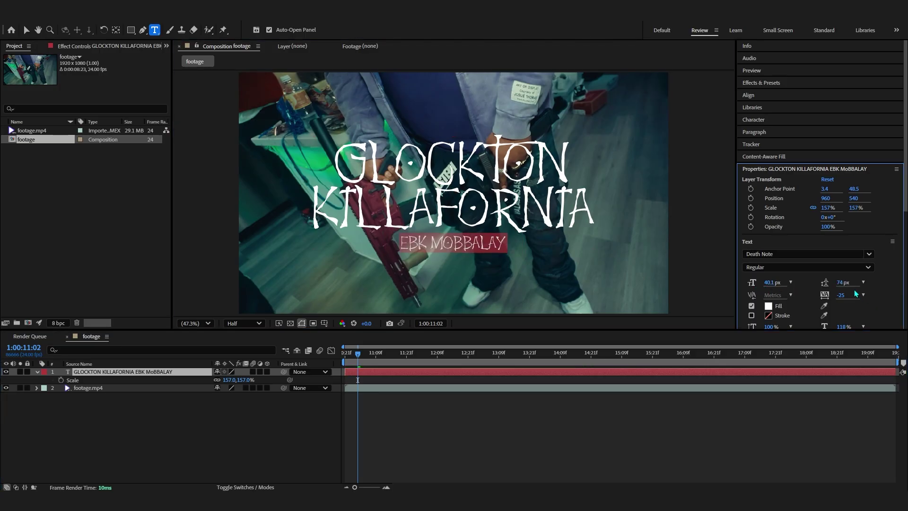
pyautogui.moveTo(842, 283); pyautogui.dragTo(832, 283)
pyautogui.click(310, 419)
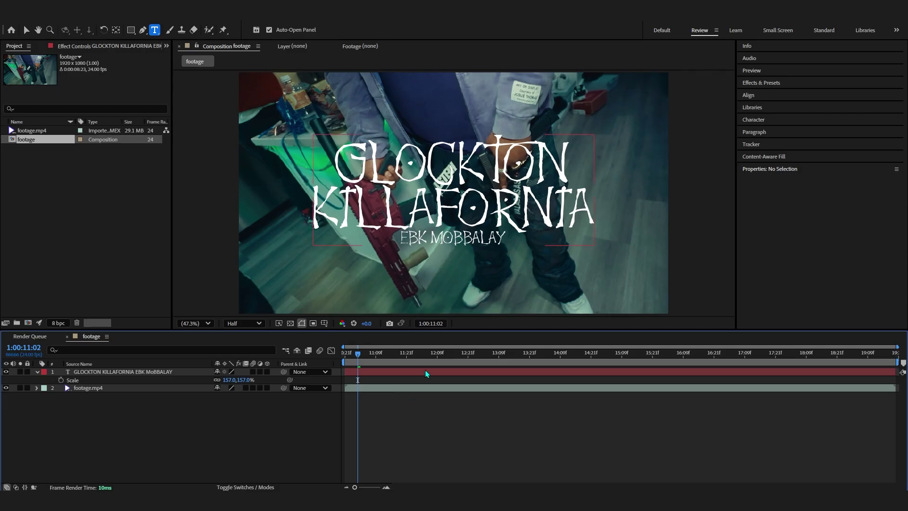
# Step: Hide the title text layer and add a 1920 x 1080 px royal blue solid above it
pyautogui.press('space')
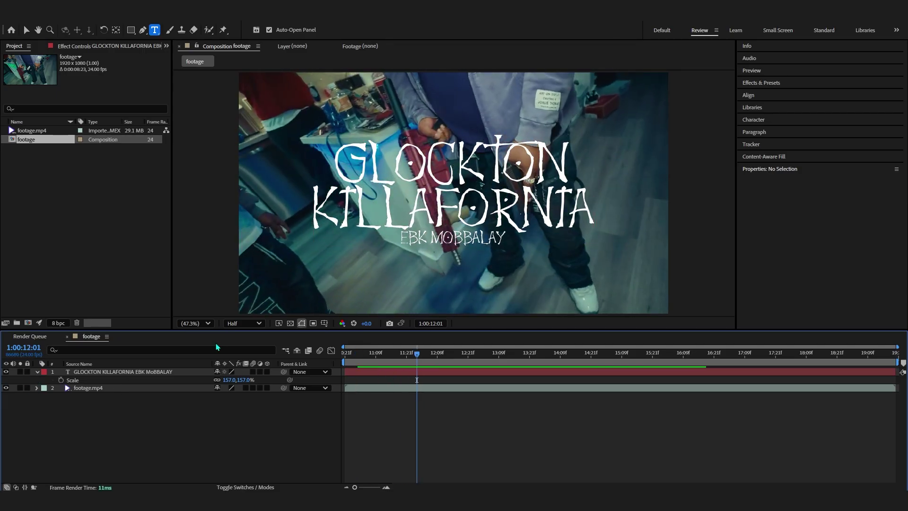
pyautogui.click(6, 371)
pyautogui.rightClick(171, 440)
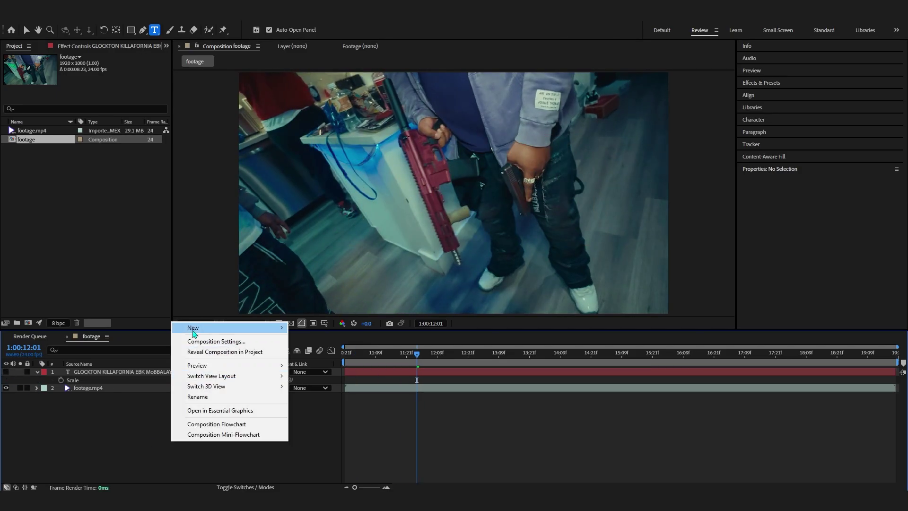
pyautogui.moveTo(194, 334)
pyautogui.click(367, 357)
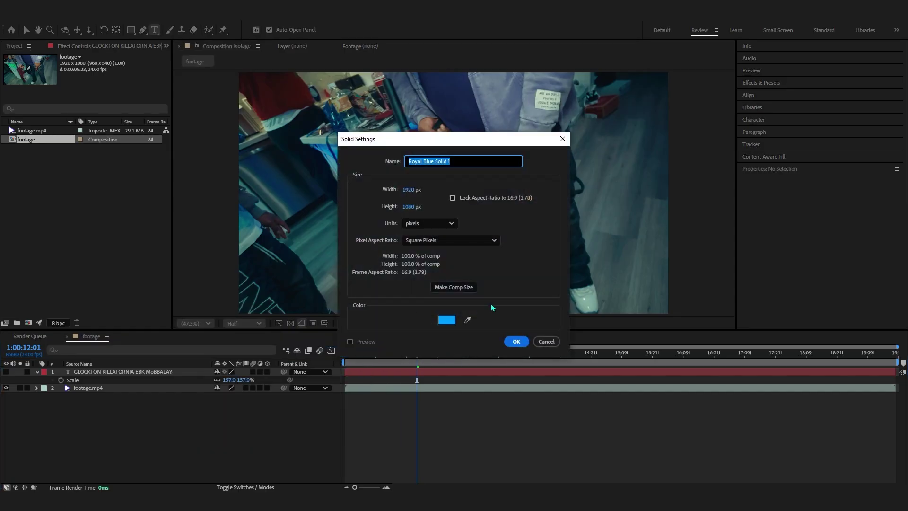
pyautogui.click(516, 341)
pyautogui.press('Home')
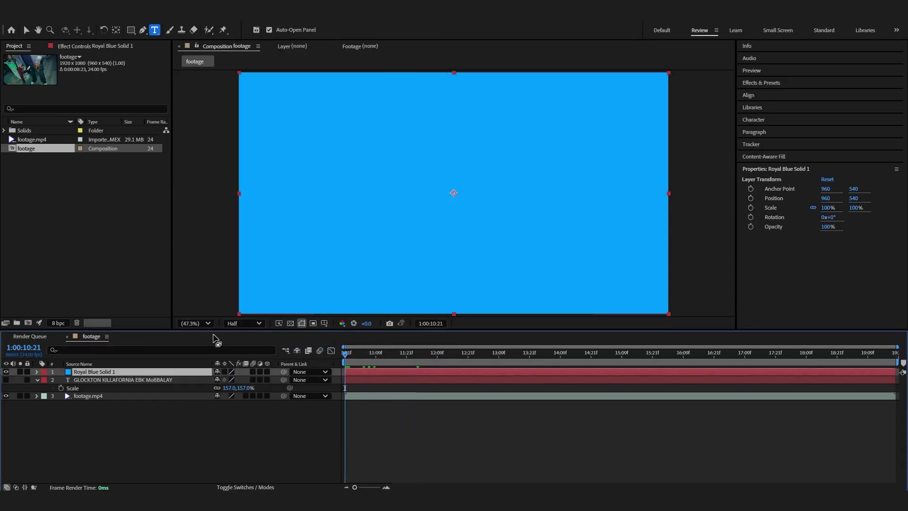
# Step: Apply the FAV! preset from the HD (1920x1080) folder of the 3D title presets pack to the blue solid
pyautogui.press('v')
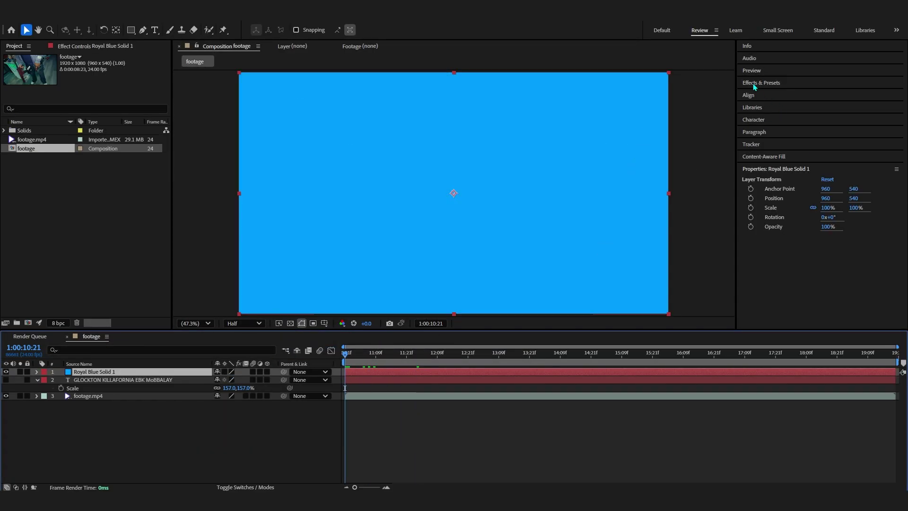
pyautogui.click(754, 84)
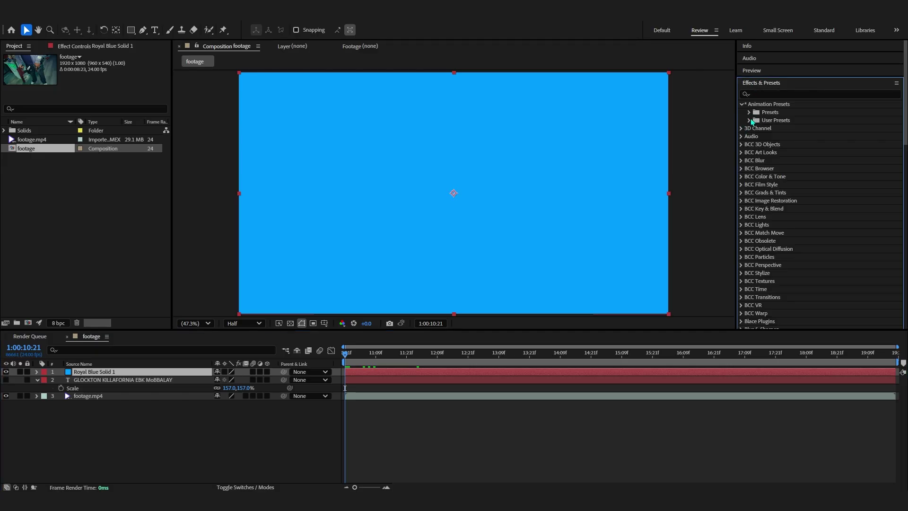
pyautogui.click(747, 120)
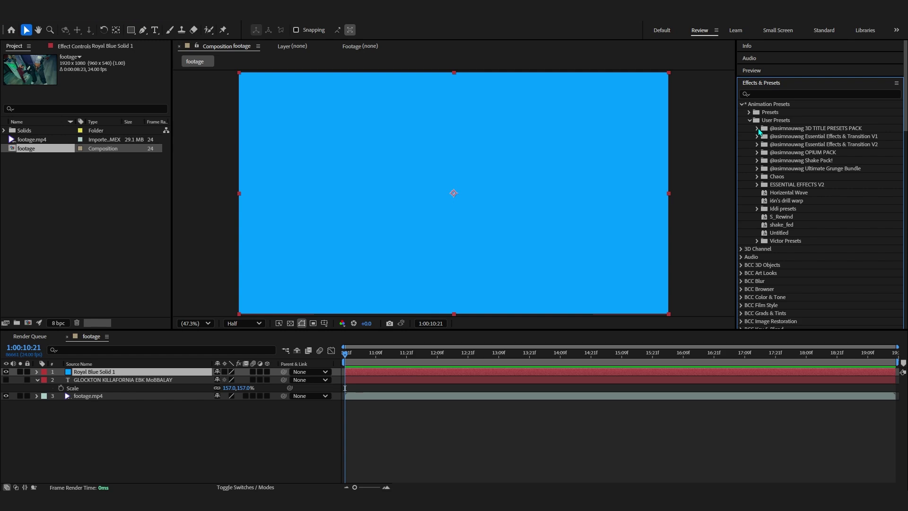
pyautogui.click(757, 128)
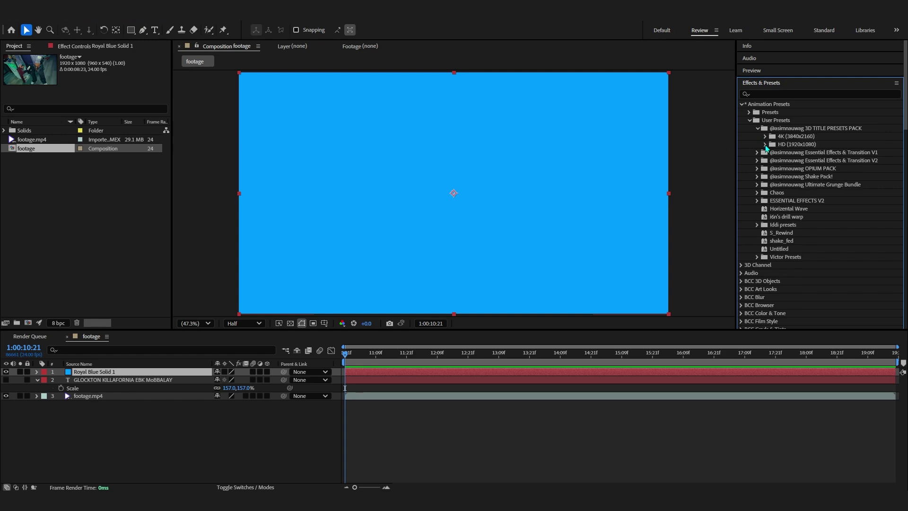
pyautogui.click(765, 144)
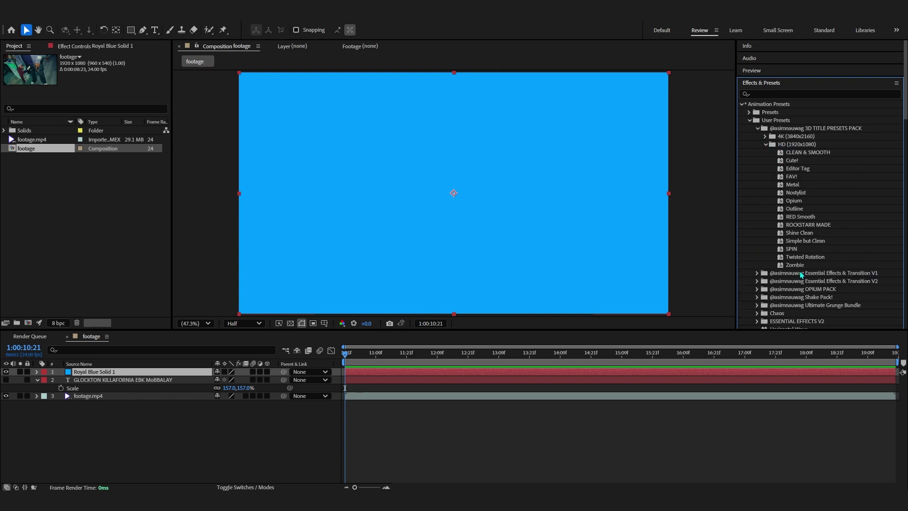
pyautogui.click(789, 177)
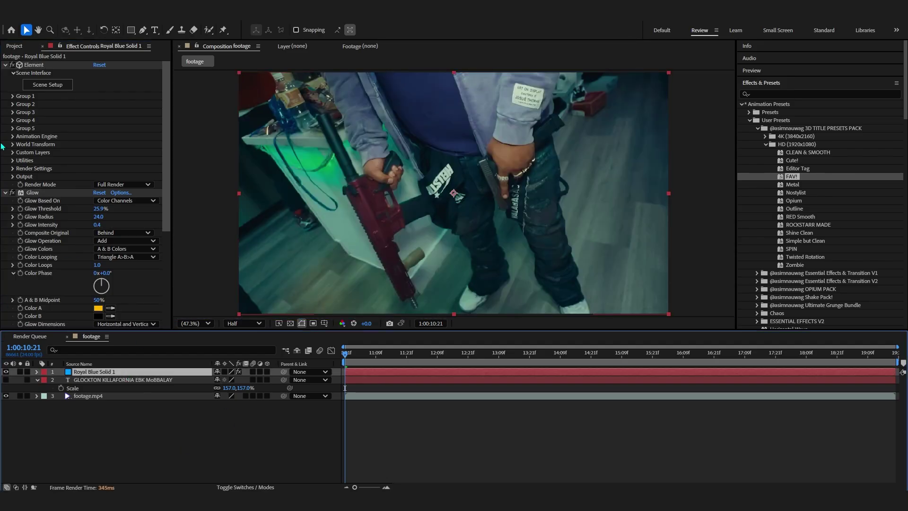
# Step: Assign the GLOCKTON KILLAFORNIA EBK MoBBALAY text layer to Path Layer 1 of the solid's Element effect and preview the title around 1:00:13:18
pyautogui.click(13, 152)
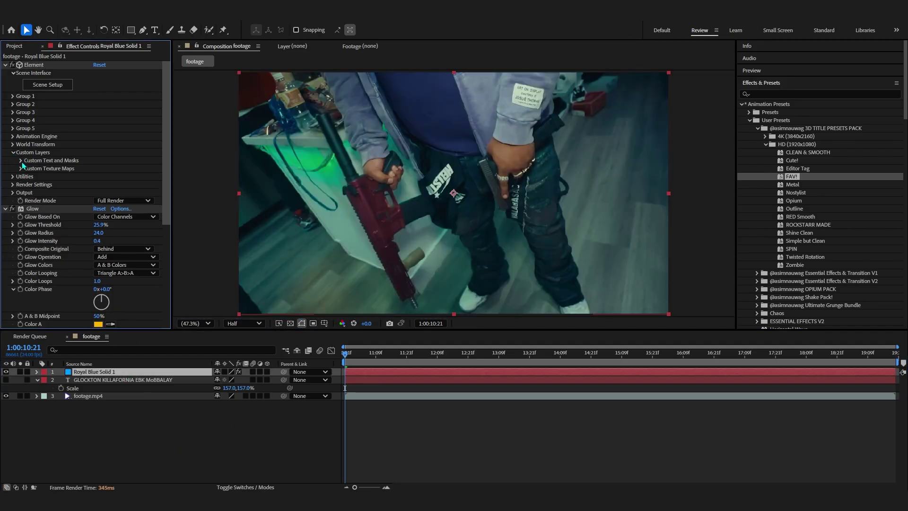
pyautogui.click(21, 160)
pyautogui.click(109, 169)
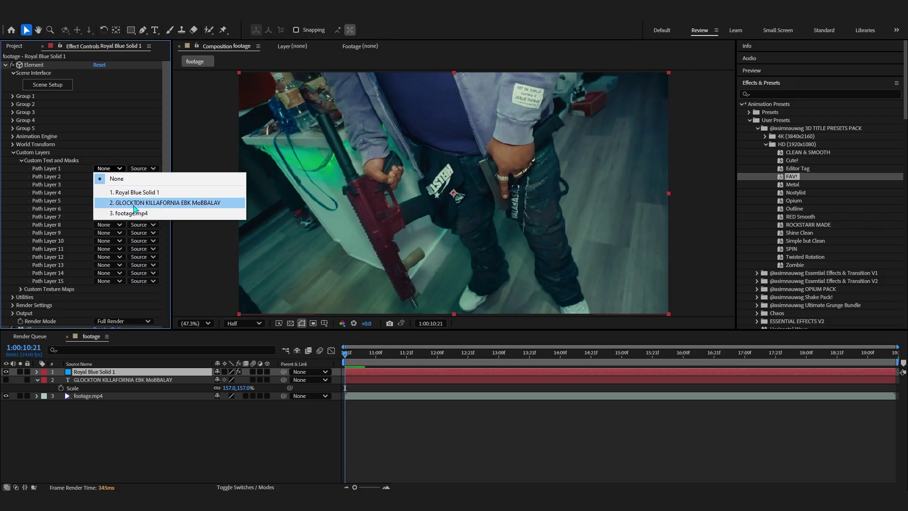
pyautogui.click(135, 203)
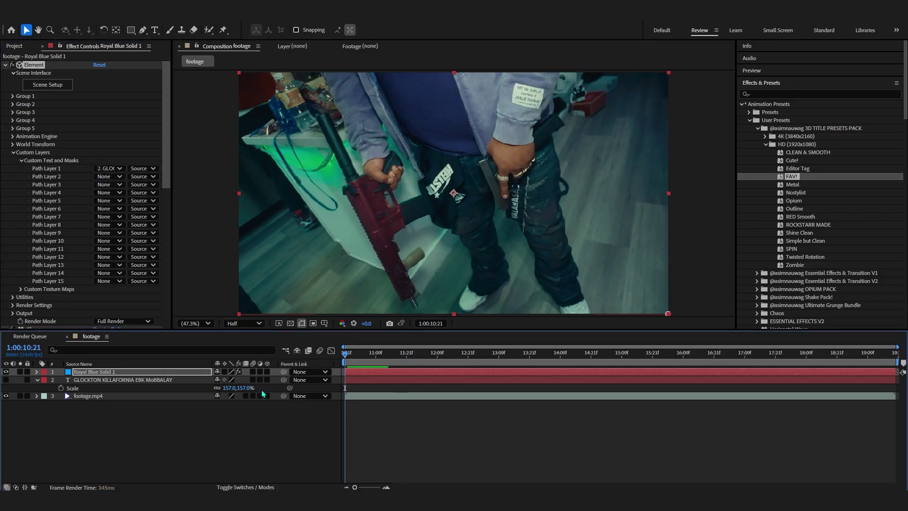
pyautogui.moveTo(362, 351); pyautogui.dragTo(523, 393)
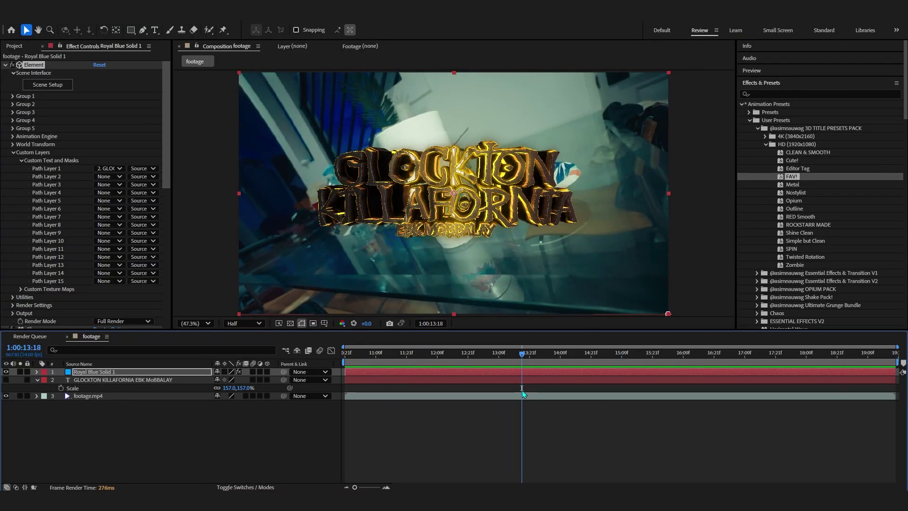
# Step: Add a two-node camera to the composition using the 15mm preset
pyautogui.rightClick(252, 463)
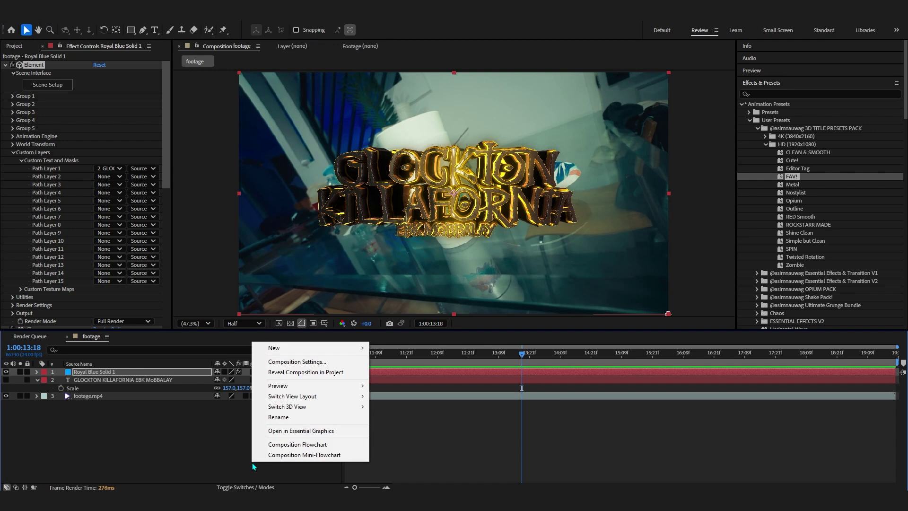
pyautogui.moveTo(331, 348)
pyautogui.click(395, 392)
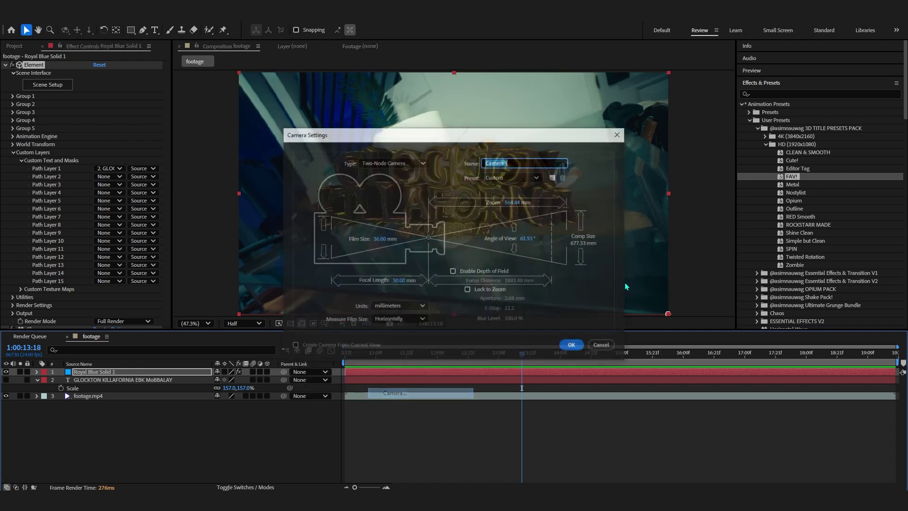
pyautogui.click(521, 177)
pyautogui.click(538, 303)
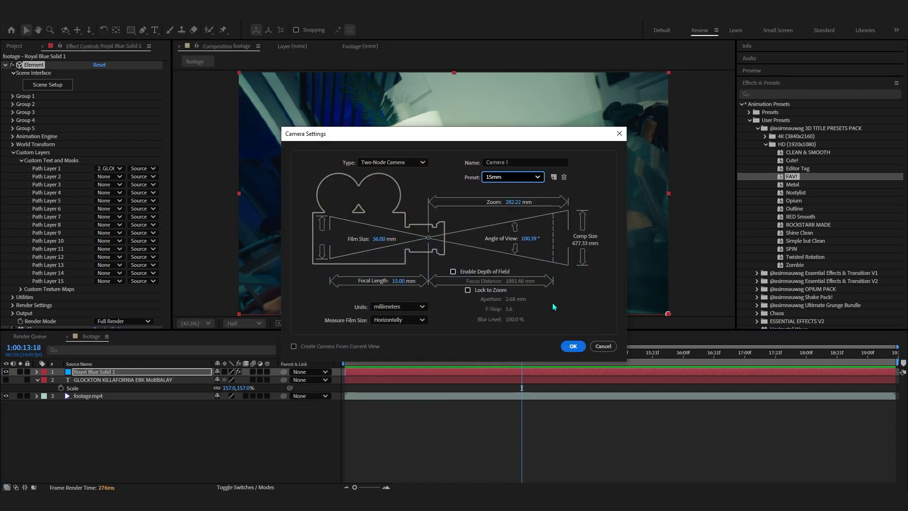
pyautogui.click(573, 346)
# Step: Adjust the new camera's distance from the 3D title with the Dolly tool
pyautogui.click(89, 29)
pyautogui.moveTo(429, 207); pyautogui.dragTo(427, 293)
pyautogui.scroll(-5, 427, 294)
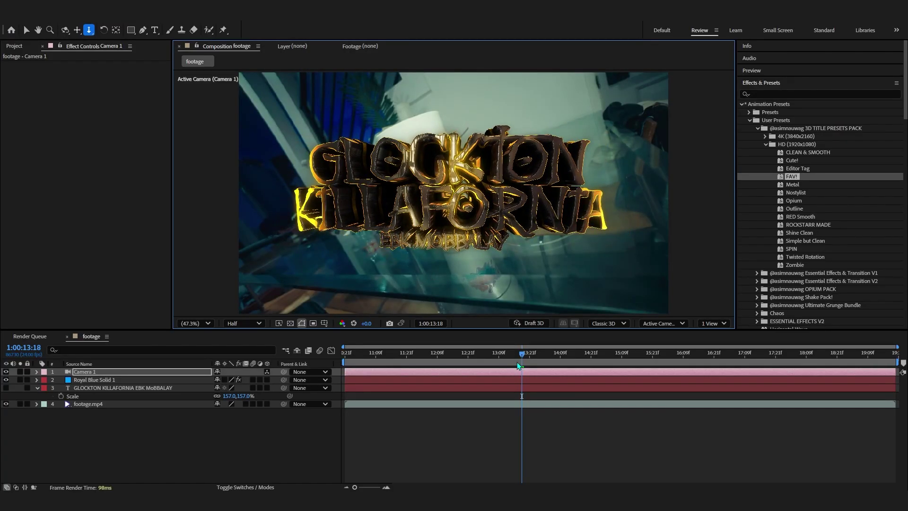
pyautogui.moveTo(522, 373)
pyautogui.mouseDown()
pyautogui.moveTo(374, 380)
pyautogui.moveTo(523, 380)
pyautogui.mouseUp()
pyautogui.press('v')
# Step: Hide the blue solid and show the title text layer for editing
pyautogui.click(188, 389)
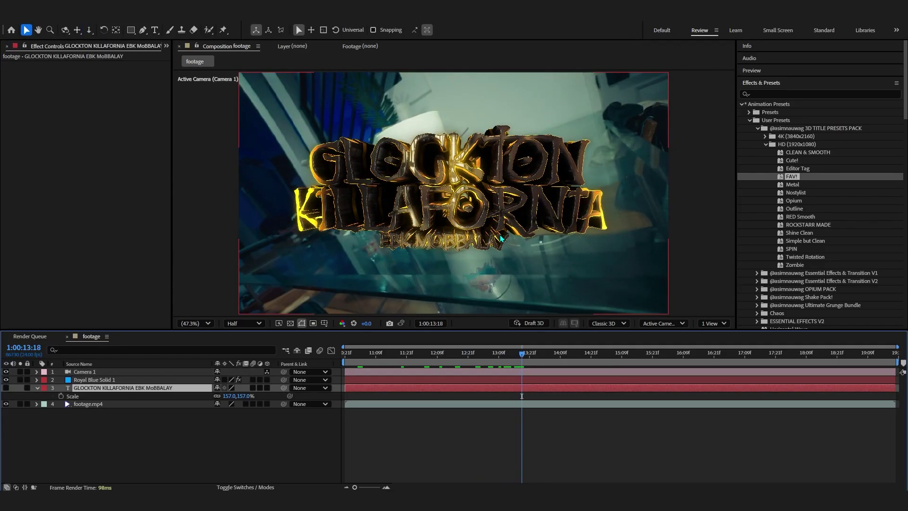
pyautogui.scroll(2, 501, 254)
pyautogui.press('space')
pyautogui.moveTo(465, 277); pyautogui.dragTo(488, 222)
pyautogui.press('v')
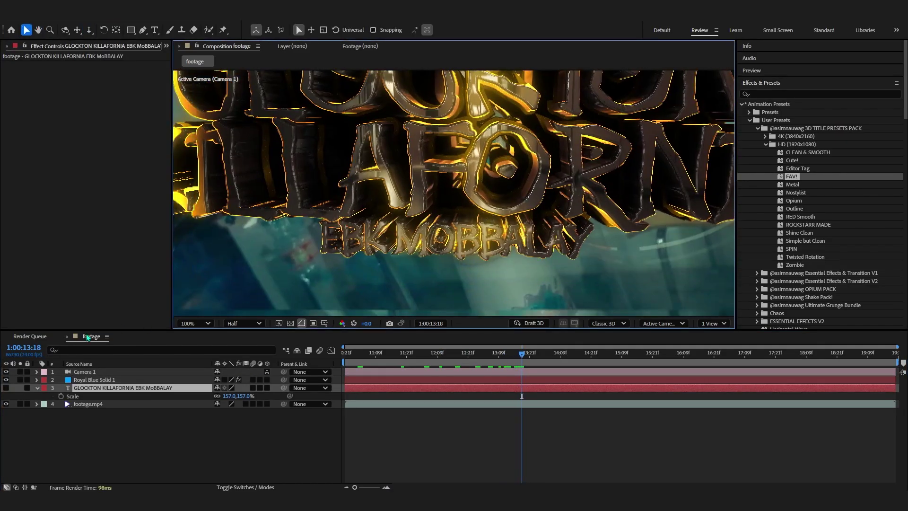
pyautogui.click(5, 379)
pyautogui.click(5, 388)
# Step: Set the EBK MoBBALAY line's leading to 78 px, restore the 3D title in place of the flat text, and preview it
pyautogui.hotkey('ctrl', 't')
pyautogui.scroll(-2, 437, 218)
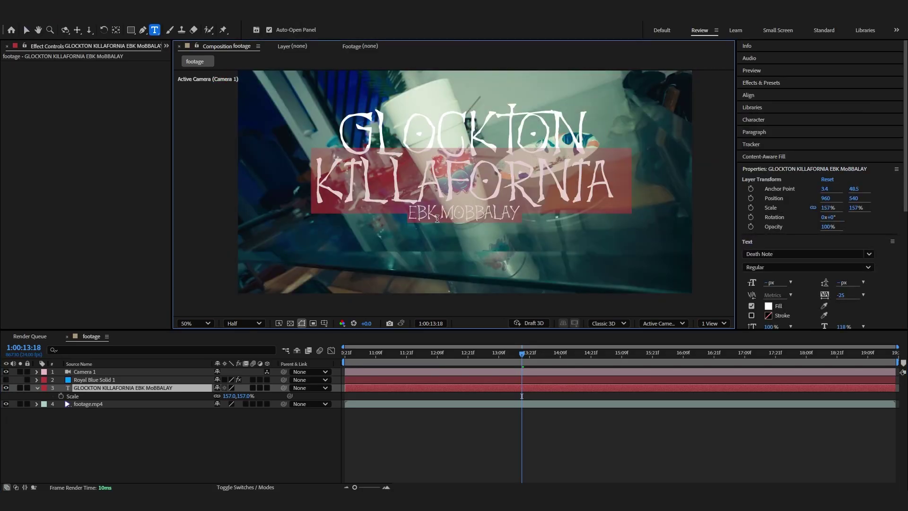
pyautogui.tripleClick(437, 219)
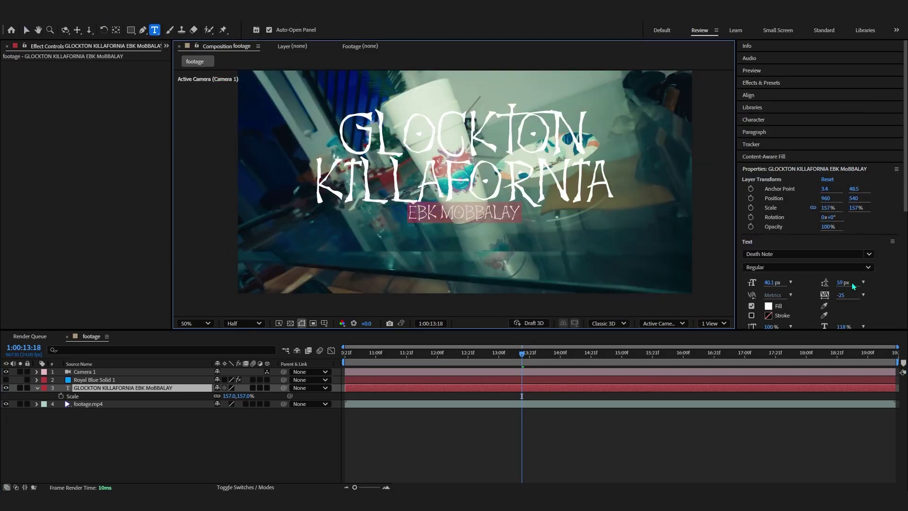
pyautogui.moveTo(844, 283); pyautogui.dragTo(851, 284)
pyautogui.click(6, 388)
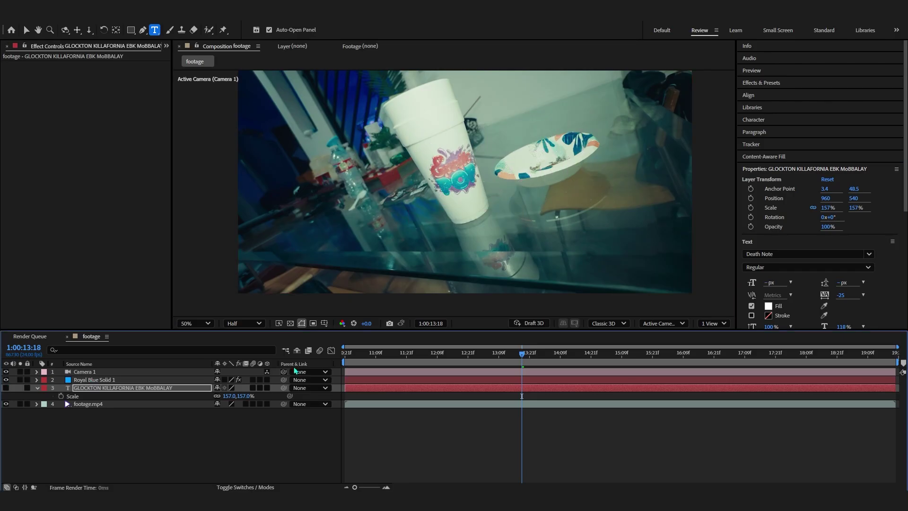
pyautogui.hotkey('ctrl', 'Up')
pyautogui.moveTo(418, 236); pyautogui.dragTo(414, 272)
pyautogui.moveTo(500, 355); pyautogui.dragTo(507, 378)
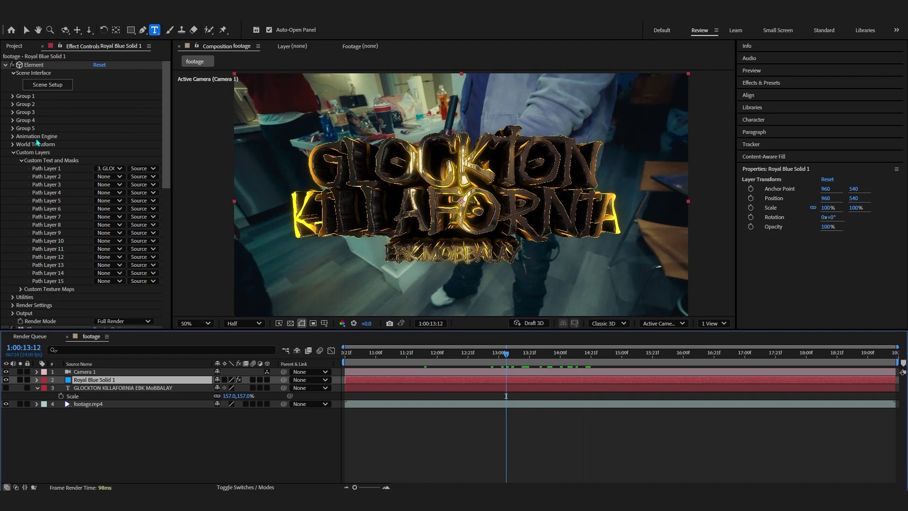
# Step: Delete the Glow effect from the blue solid and undo the accidental deletion of the layer
pyautogui.click(13, 152)
pyautogui.scroll(-5, 34, 194)
pyautogui.scroll(5, 35, 194)
pyautogui.click(35, 193)
pyautogui.press('Delete')
pyautogui.press('Delete')
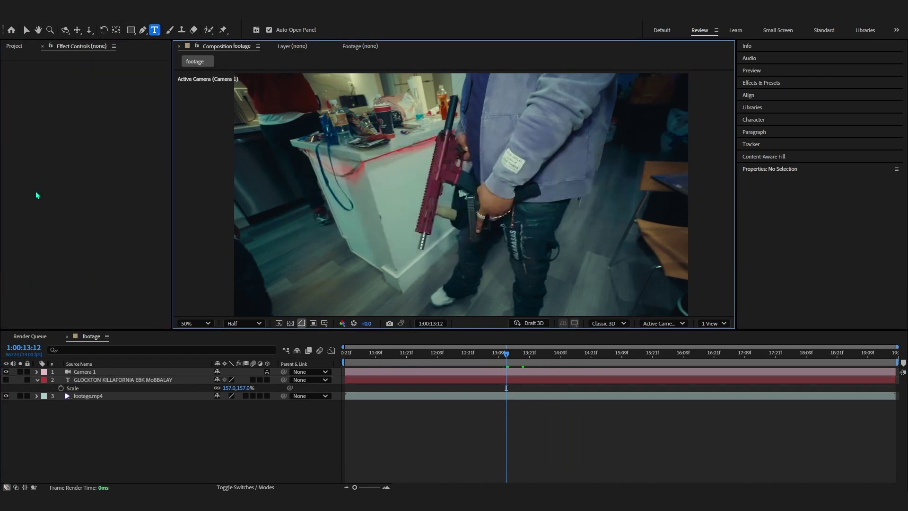
pyautogui.hotkey('ctrl', 'z')
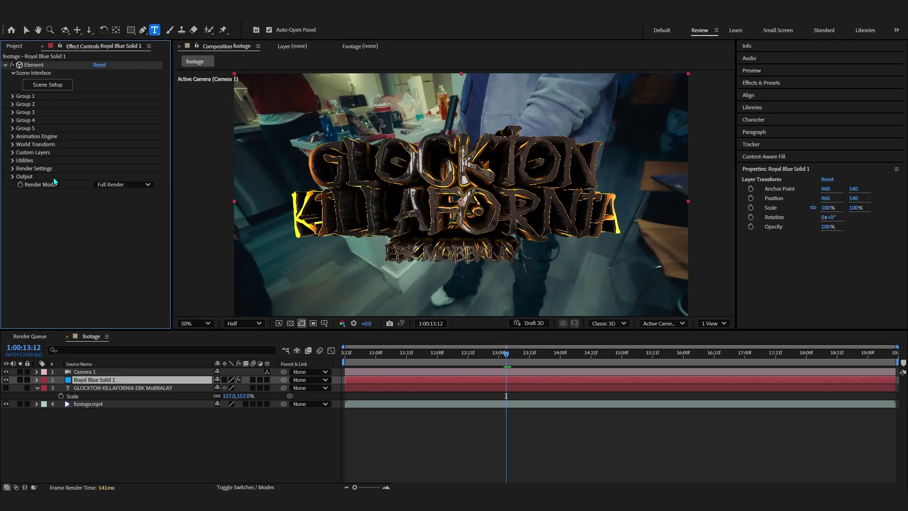
# Step: Set Layer 1 of Element's Custom Texture Maps to footage.mp4
pyautogui.click(13, 152)
pyautogui.click(20, 161)
pyautogui.click(21, 168)
pyautogui.click(109, 176)
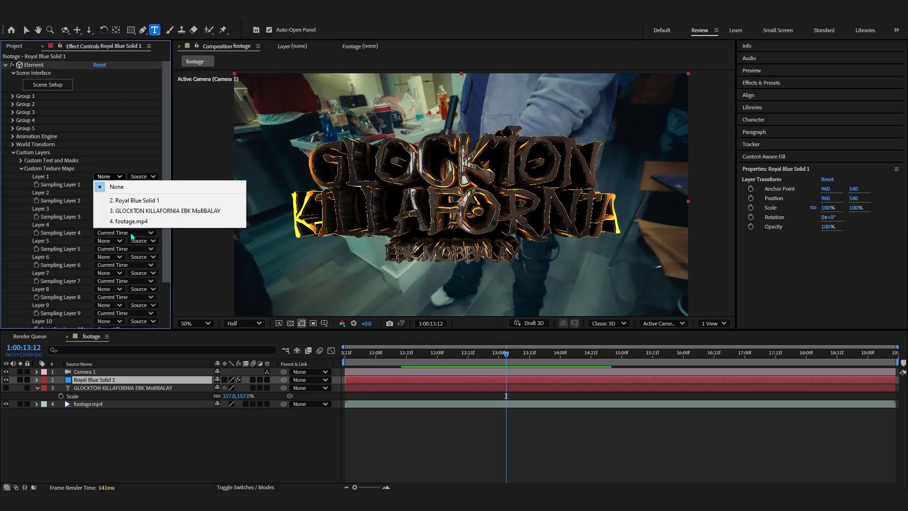
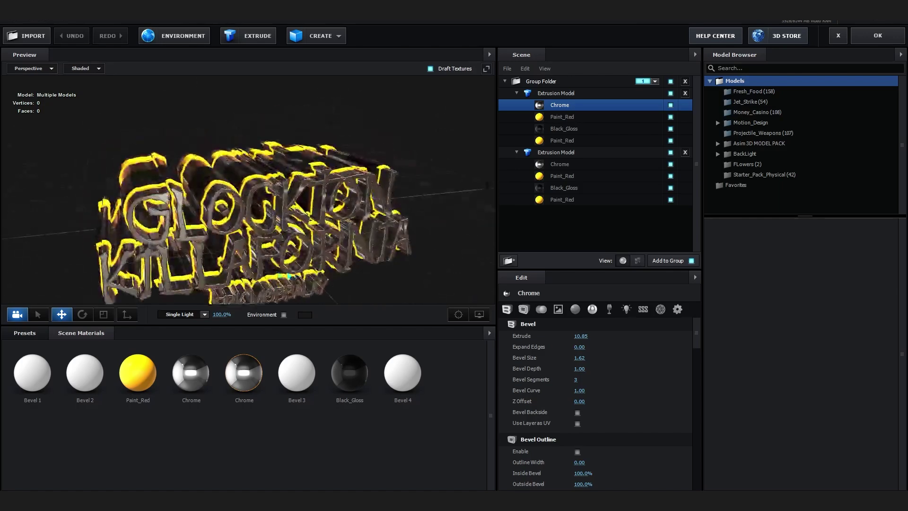
# Step: Replace the environment map in Element's Scene Setup with the footage assigned as the custom texture layer
pyautogui.click(174, 36)
pyautogui.click(428, 189)
pyautogui.click(473, 202)
pyautogui.click(565, 346)
# Step: Examine the footage reflections on the extruded title up close, checking the second extrusion model and its Paint_Red material
pyautogui.moveTo(416, 284); pyautogui.dragTo(424, 262)
pyautogui.scroll(4, 424, 262)
pyautogui.scroll(-2, 306, 234)
pyautogui.scroll(-5, 307, 234)
pyautogui.moveTo(306, 234)
pyautogui.mouseDown()
pyautogui.moveTo(360, 241)
pyautogui.moveTo(308, 234)
pyautogui.mouseUp()
pyautogui.scroll(6, 307, 234)
pyautogui.click(549, 152)
pyautogui.scroll(-2, 395, 234)
pyautogui.scroll(-5, 395, 235)
pyautogui.click(543, 175)
pyautogui.moveTo(331, 232); pyautogui.dragTo(263, 232)
pyautogui.scroll(6, 263, 232)
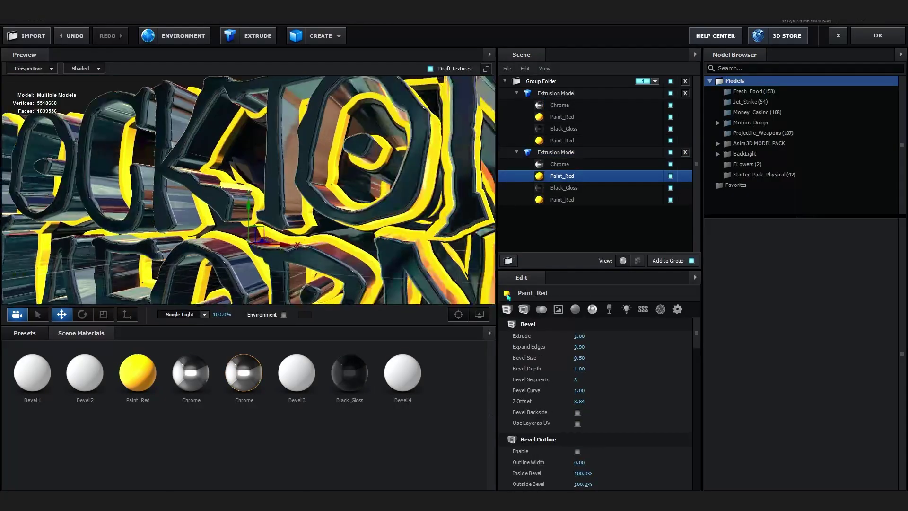
pyautogui.scroll(-3, 543, 345)
# Step: Compare the title with the second extrusion model disabled and enabled, leave it enabled, and accept the scene setup
pyautogui.click(551, 152)
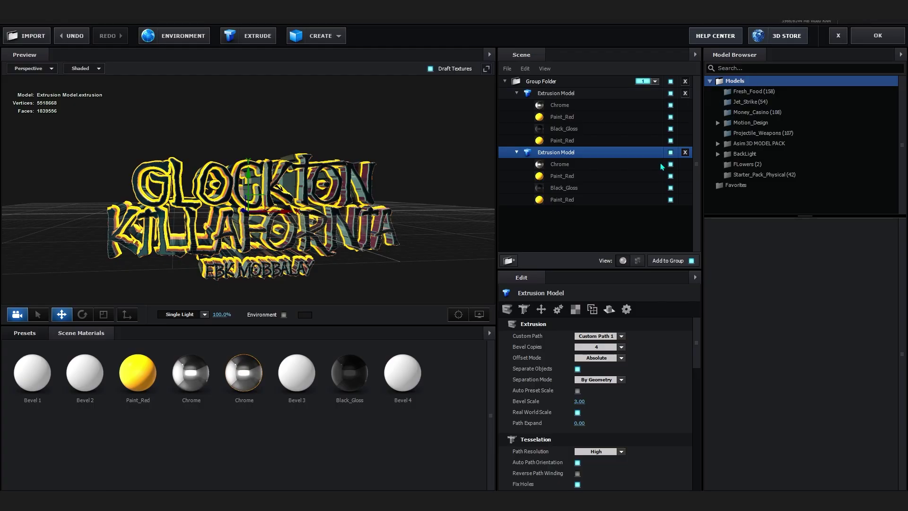
pyautogui.click(670, 152)
pyautogui.click(670, 152)
pyautogui.click(670, 153)
pyautogui.click(671, 152)
pyautogui.moveTo(350, 276); pyautogui.dragTo(401, 266)
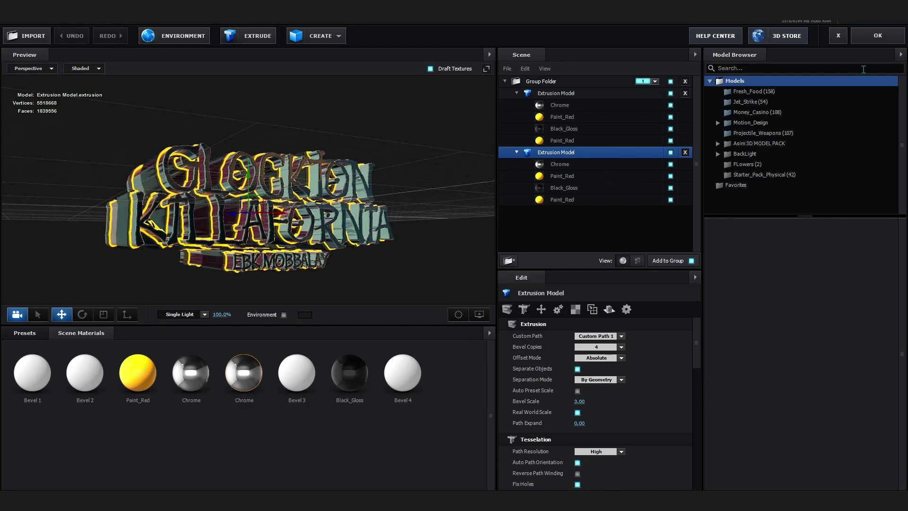
pyautogui.click(877, 35)
# Step: Swap the 3D title for the flat text layer and delete its EBK MoBBALAY line
pyautogui.click(6, 380)
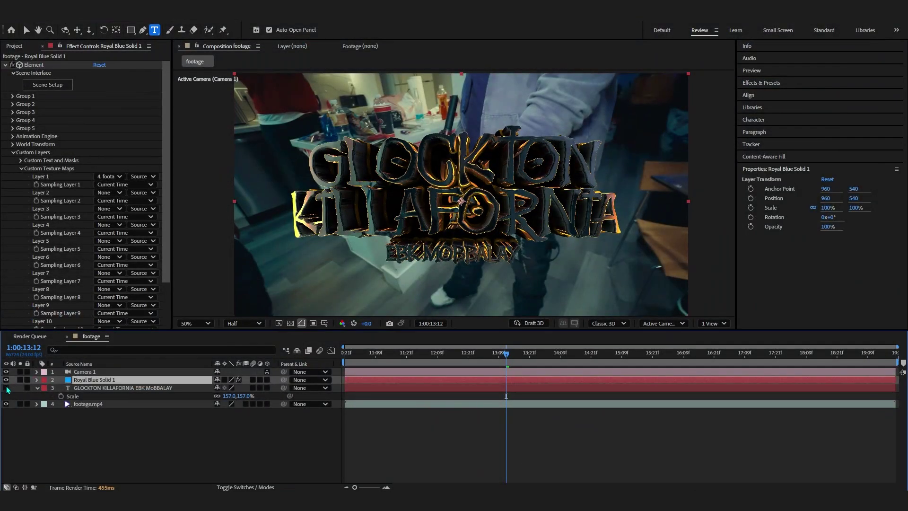
pyautogui.click(6, 388)
pyautogui.click(121, 388)
pyautogui.tripleClick(495, 234)
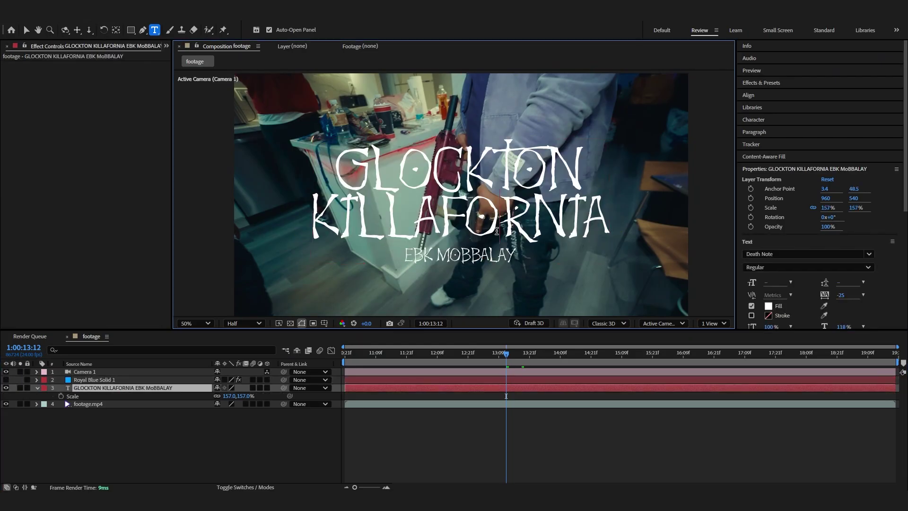
pyautogui.tripleClick(462, 244)
pyautogui.press('BackSpace')
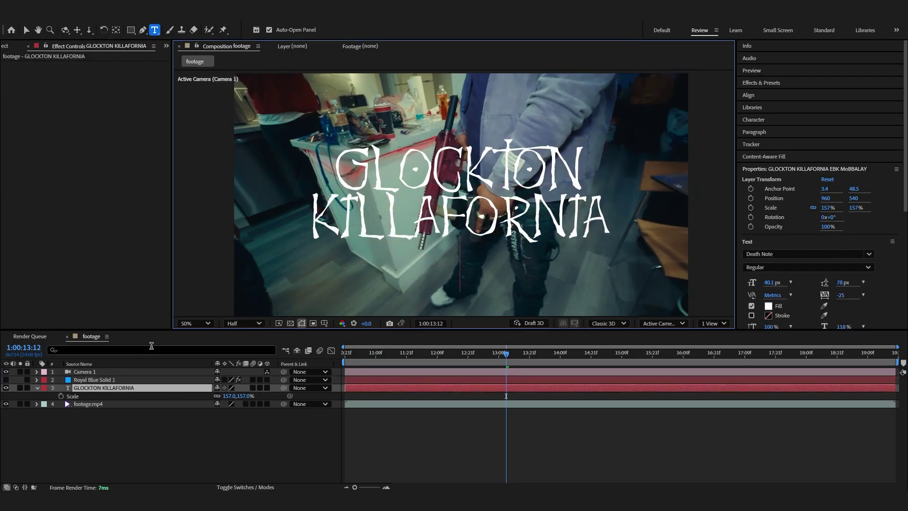
pyautogui.press('Escape')
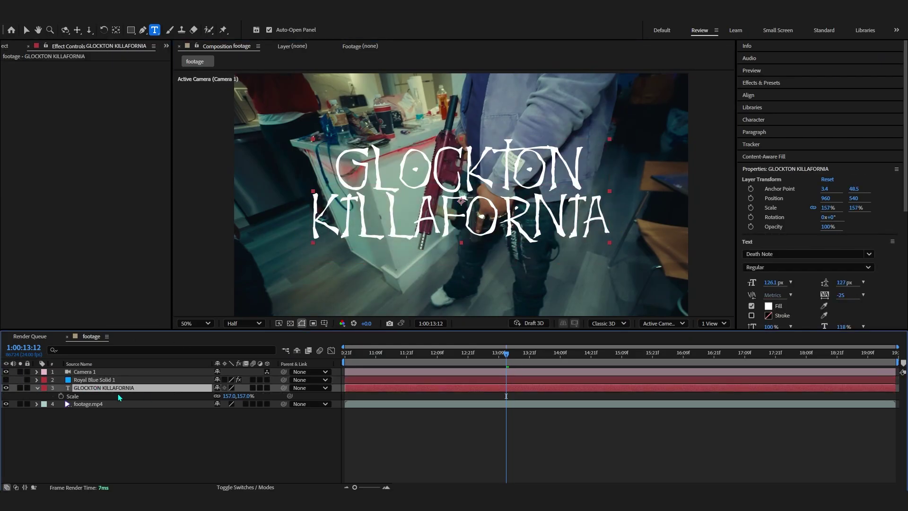
# Step: Duplicate the GLOCKTON KILLAFORNIA text layer and change the copy's text to EBK MoBBALAY at 40.1 px
pyautogui.hotkey('ctrl', 'd')
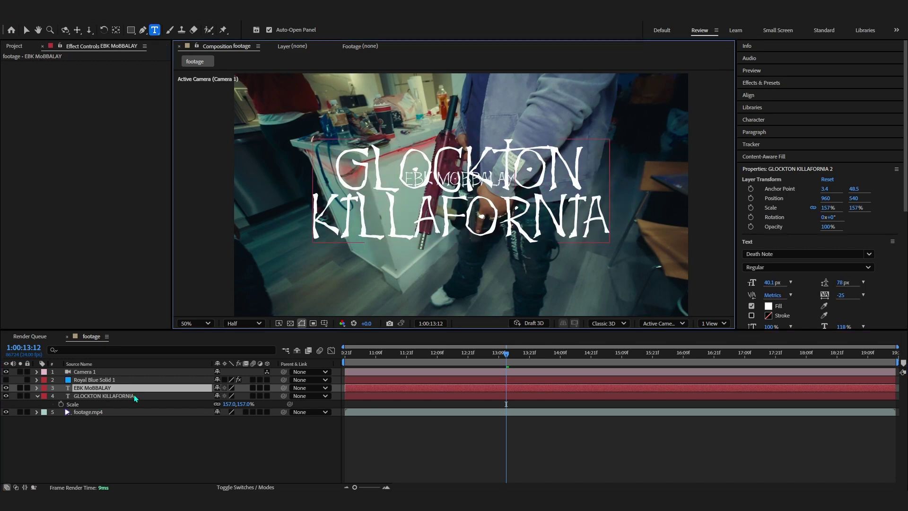
pyautogui.click(131, 396)
pyautogui.click(104, 380)
pyautogui.click(95, 386)
# Step: Hide both text layers while keeping the footage and the blue solid visible
pyautogui.moveTo(5, 387); pyautogui.dragTo(5, 412)
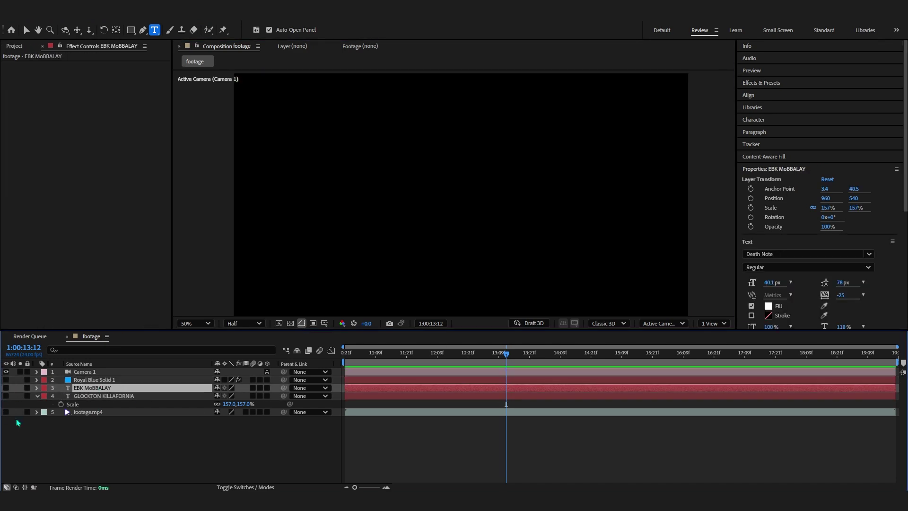
pyautogui.click(6, 412)
pyautogui.click(98, 378)
pyautogui.click(6, 379)
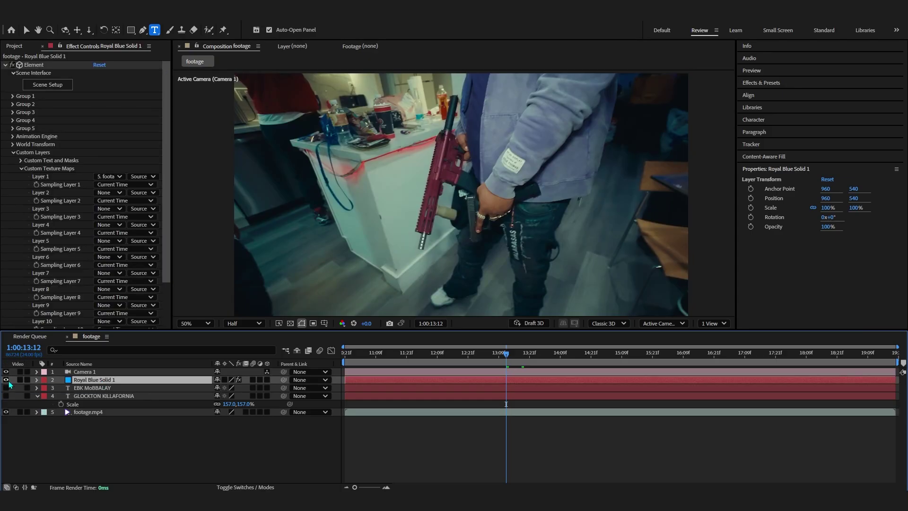
# Step: Assign the EBK MoBBALAY layer to Path Layer 2 of the Element effect and preview the title up to 1:00:13:18
pyautogui.click(21, 161)
pyautogui.click(103, 177)
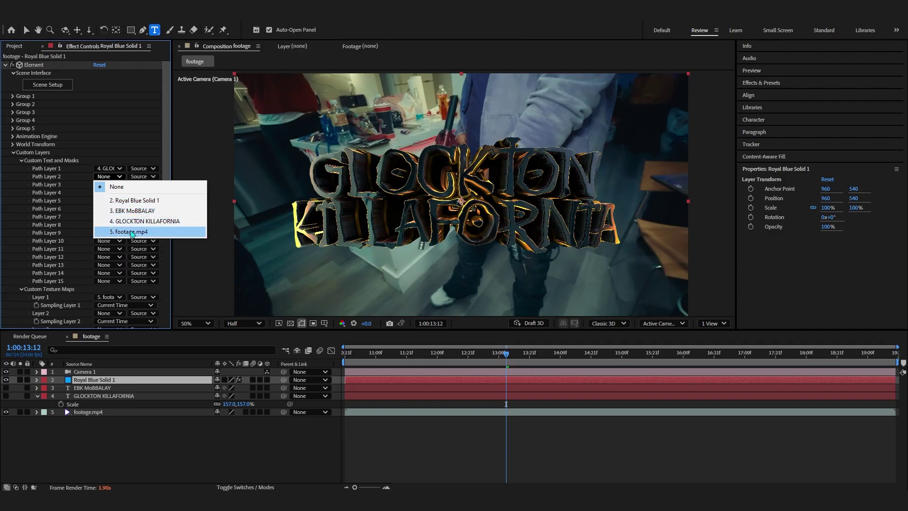
pyautogui.click(139, 213)
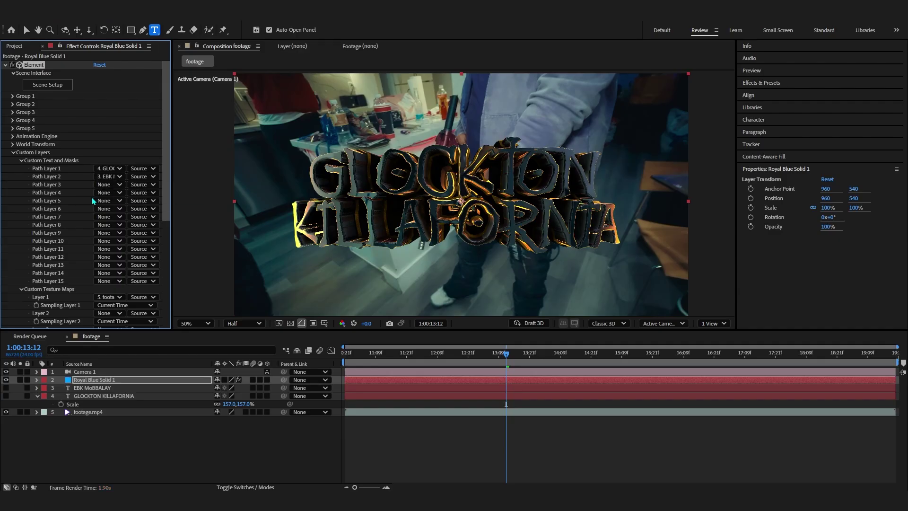
pyautogui.click(422, 356)
pyautogui.moveTo(424, 360); pyautogui.dragTo(521, 365)
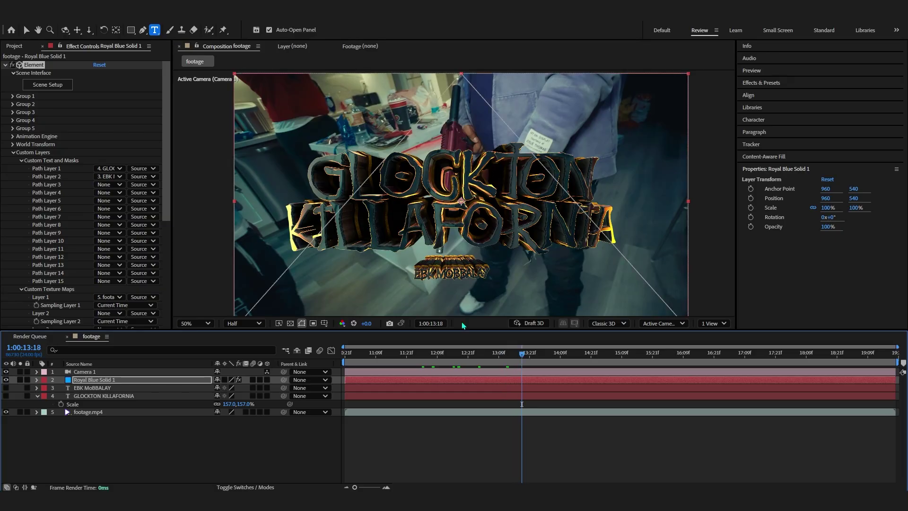
# Step: Expand Channels 1 and 2 of Group 1's Aux Channels and shift Channel 1's X position
pyautogui.click(13, 96)
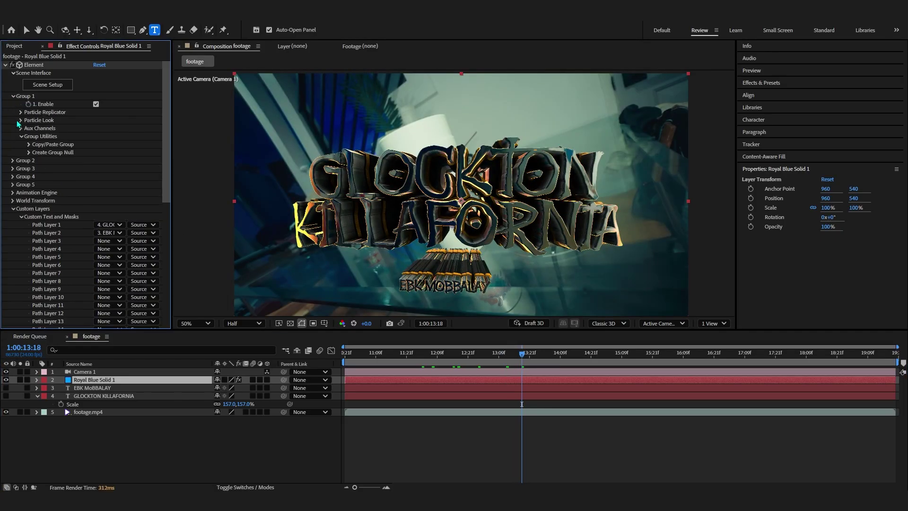
pyautogui.click(20, 128)
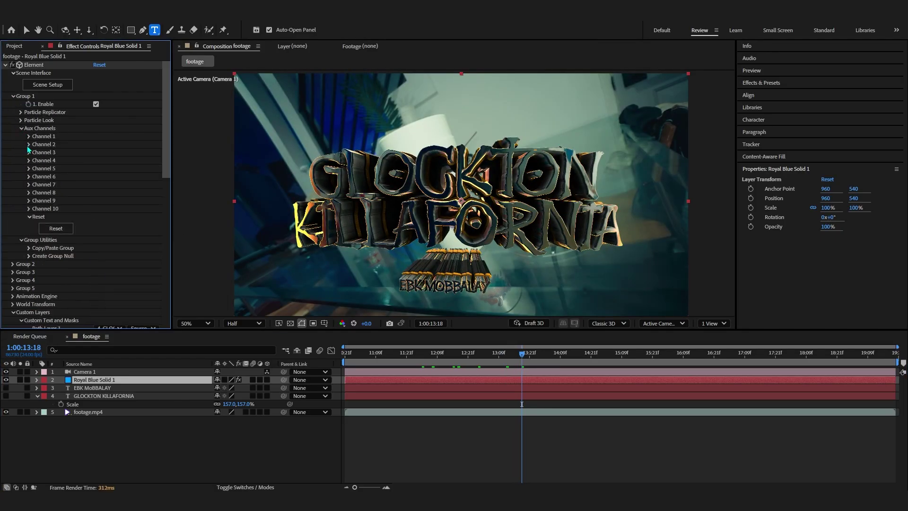
pyautogui.click(29, 144)
pyautogui.click(29, 136)
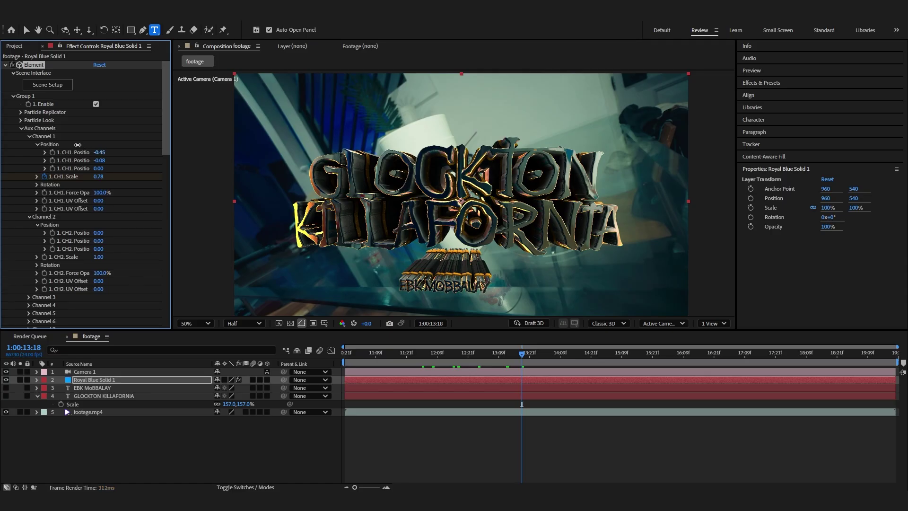
pyautogui.moveTo(97, 152); pyautogui.dragTo(77, 155)
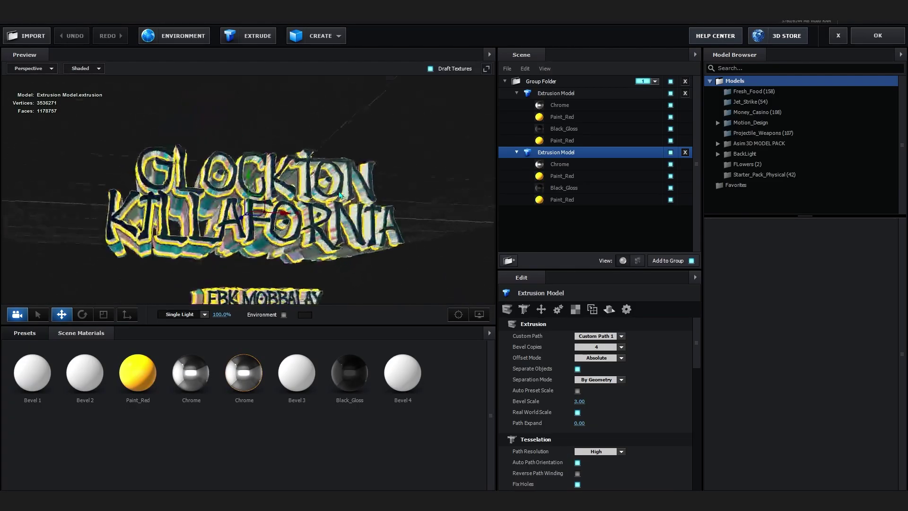
# Step: Change the diffuse color of the Paint_Red material to pure red, FF0000
pyautogui.click(560, 118)
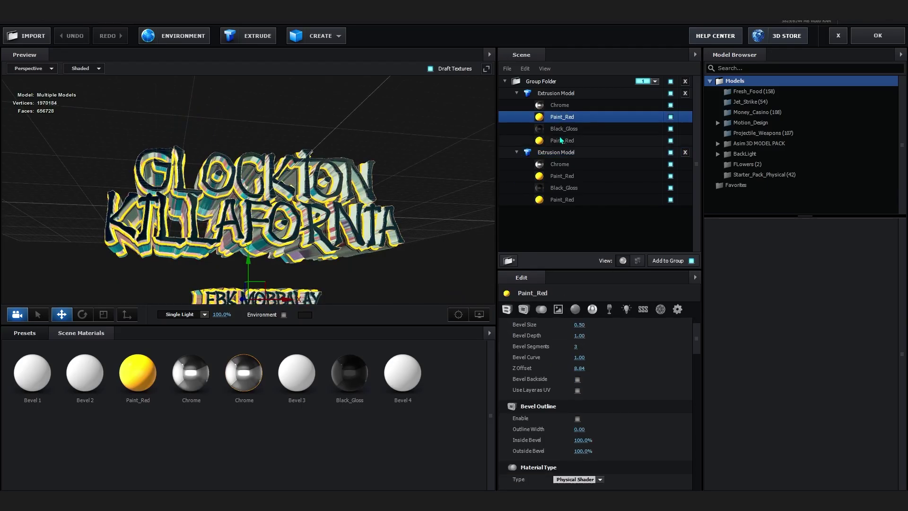
pyautogui.scroll(-5, 586, 374)
pyautogui.click(581, 336)
pyautogui.moveTo(630, 378); pyautogui.dragTo(656, 282)
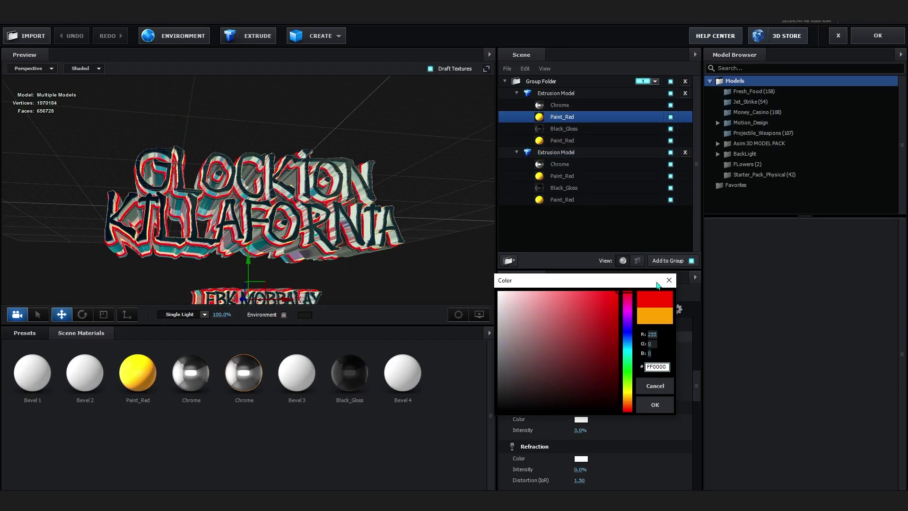
pyautogui.click(667, 410)
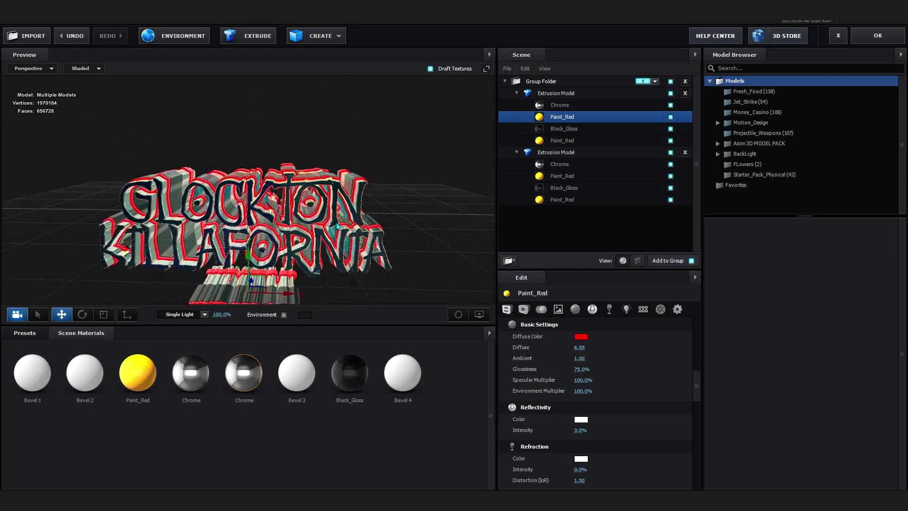
# Step: Set Expand Edges on the GLOCKTON KILLAFORNIA extrusion to 2.18 for its upper Paint_Red bevel and 2.86 for Black_Gloss
pyautogui.click(562, 177)
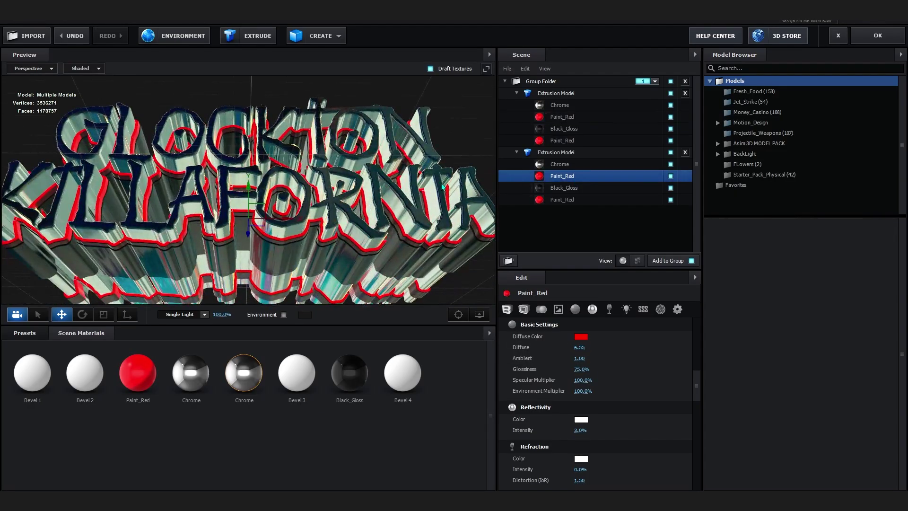
pyautogui.click(506, 309)
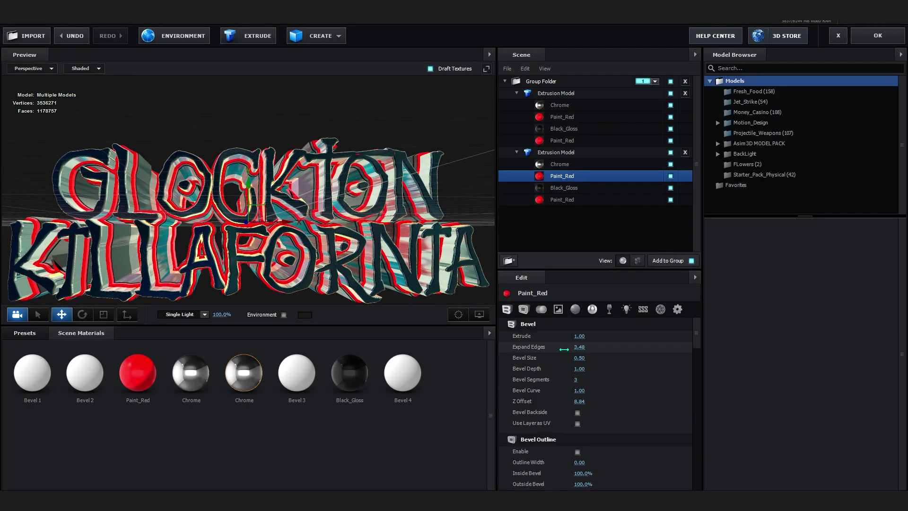
pyautogui.moveTo(509, 353); pyautogui.dragTo(476, 359)
pyautogui.moveTo(401, 366); pyautogui.dragTo(556, 387)
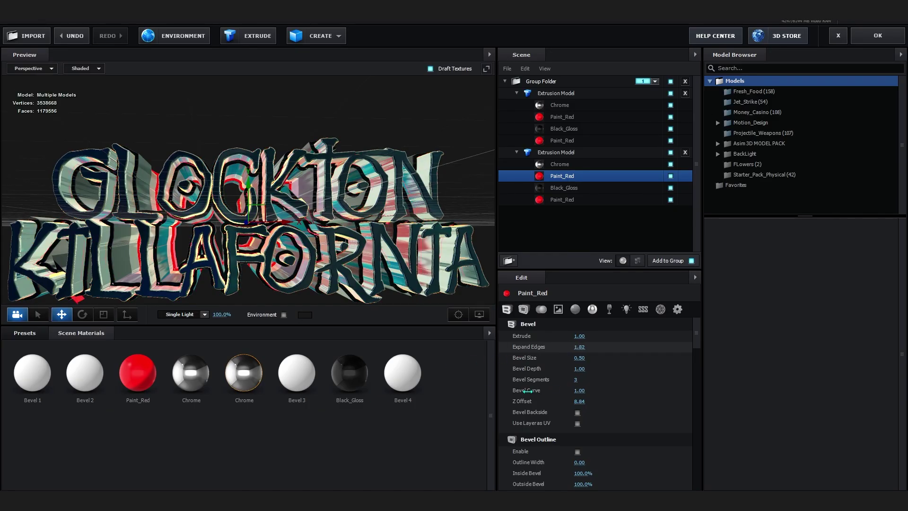
pyautogui.moveTo(423, 290); pyautogui.dragTo(416, 312)
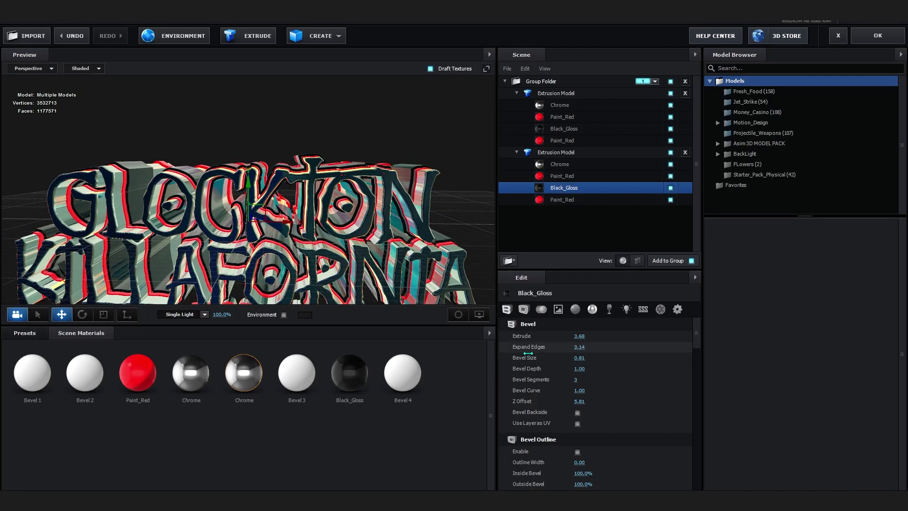
pyautogui.moveTo(507, 355); pyautogui.dragTo(505, 354)
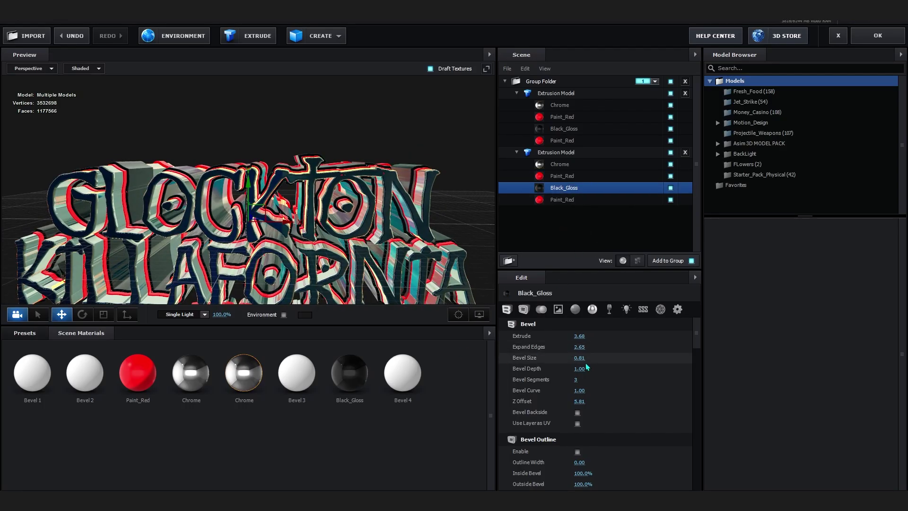
pyautogui.moveTo(578, 348); pyautogui.dragTo(580, 351)
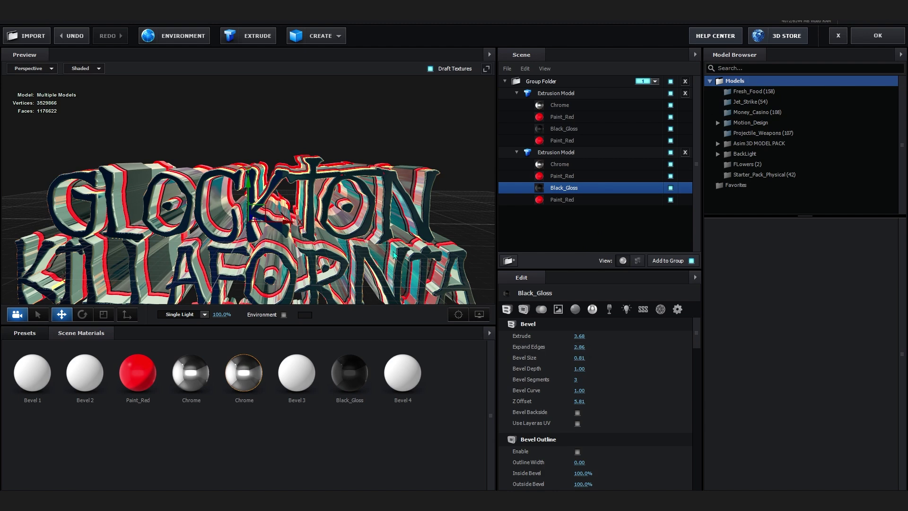
# Step: Reduce the Z scale of the GLOCKTON KILLAFORNIA extrusion to make the title less deep
pyautogui.moveTo(393, 254); pyautogui.dragTo(140, 205)
pyautogui.moveTo(169, 168); pyautogui.dragTo(149, 279)
pyautogui.scroll(-5, 158, 270)
pyautogui.moveTo(235, 239); pyautogui.dragTo(436, 206)
pyautogui.click(562, 152)
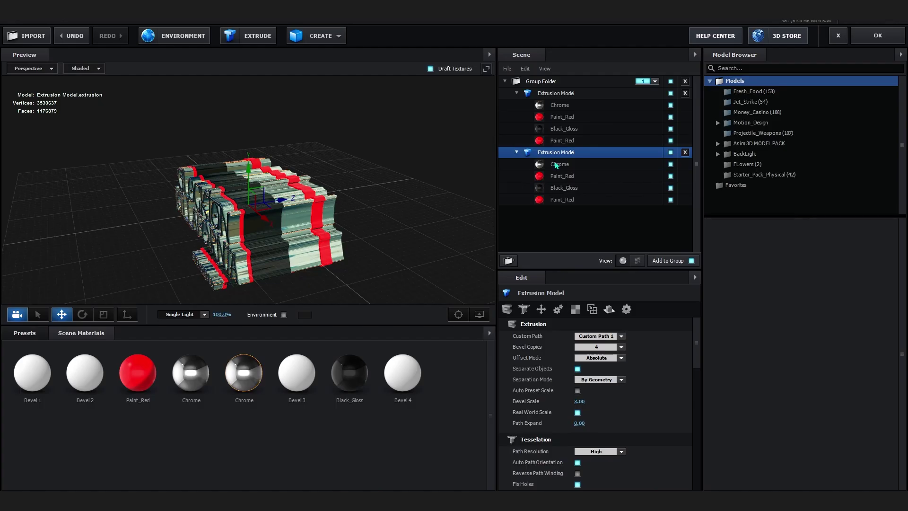
pyautogui.scroll(-5, 524, 431)
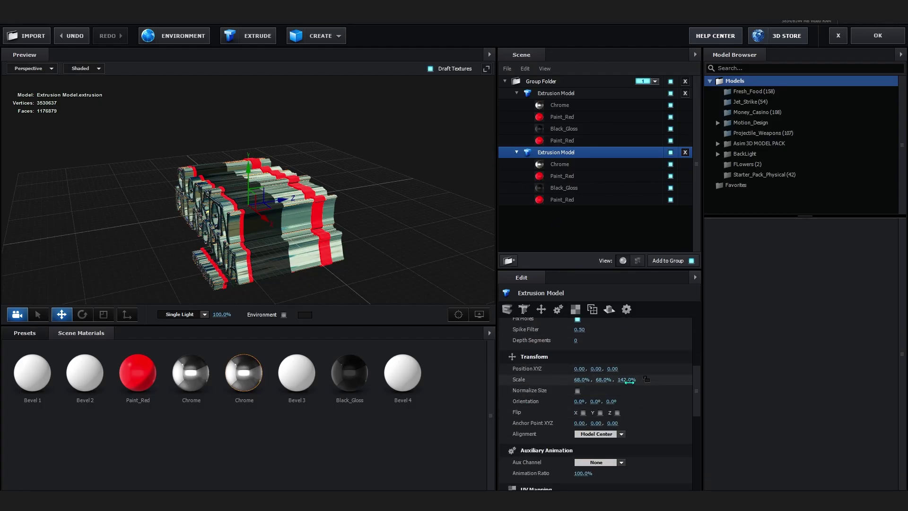
pyautogui.moveTo(627, 380); pyautogui.dragTo(565, 396)
pyautogui.moveTo(373, 283); pyautogui.dragTo(546, 146)
# Step: Set the Z scale of the EBK MoBBALAY subtitle extrusion to 23%
pyautogui.click(556, 94)
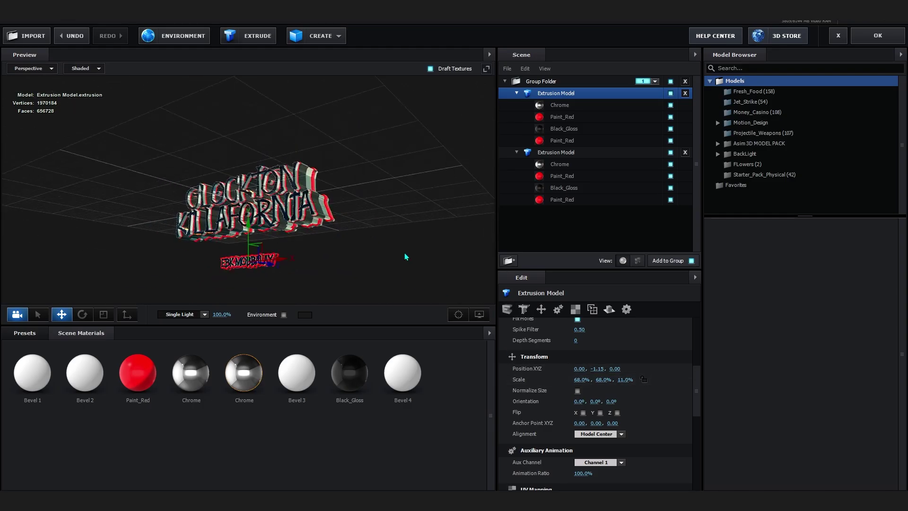
pyautogui.moveTo(404, 252); pyautogui.dragTo(394, 233)
pyautogui.moveTo(624, 380); pyautogui.dragTo(638, 384)
pyautogui.moveTo(378, 211); pyautogui.dragTo(431, 237)
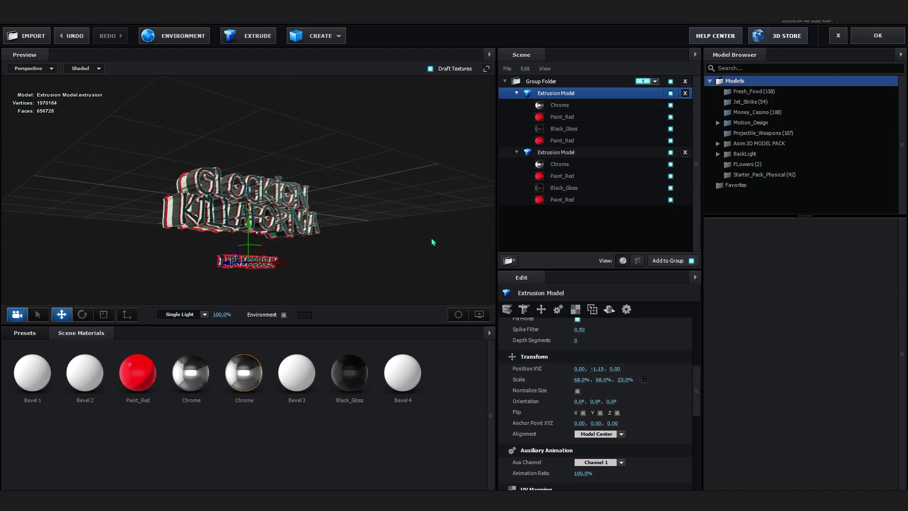
# Step: Select the subtitle's Chrome material and open the Metal presets of Pro_Shaders_2
pyautogui.click(554, 107)
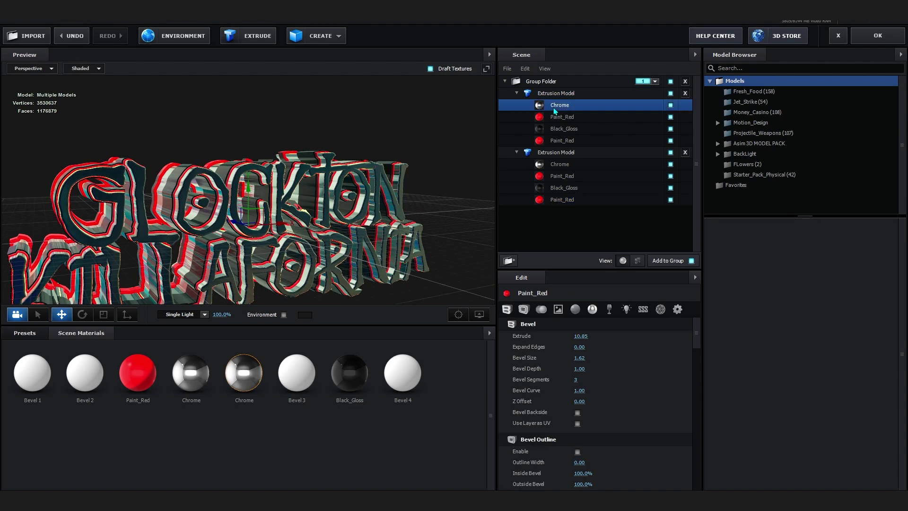
pyautogui.moveTo(378, 180); pyautogui.dragTo(362, 158)
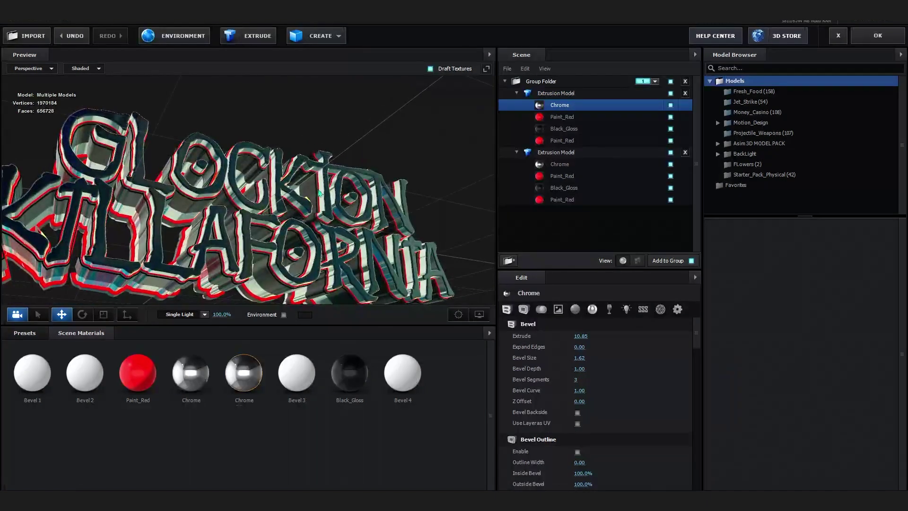
pyautogui.click(24, 332)
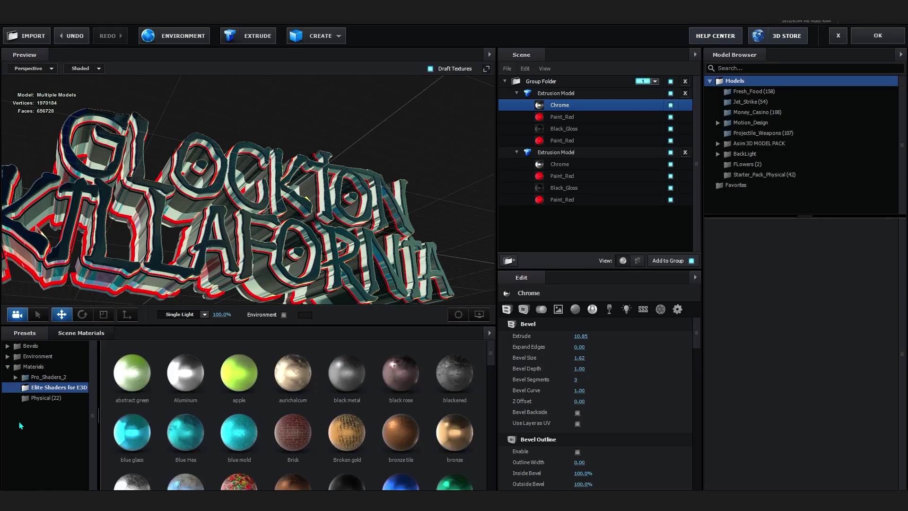
pyautogui.click(47, 377)
pyautogui.scroll(-3, 60, 466)
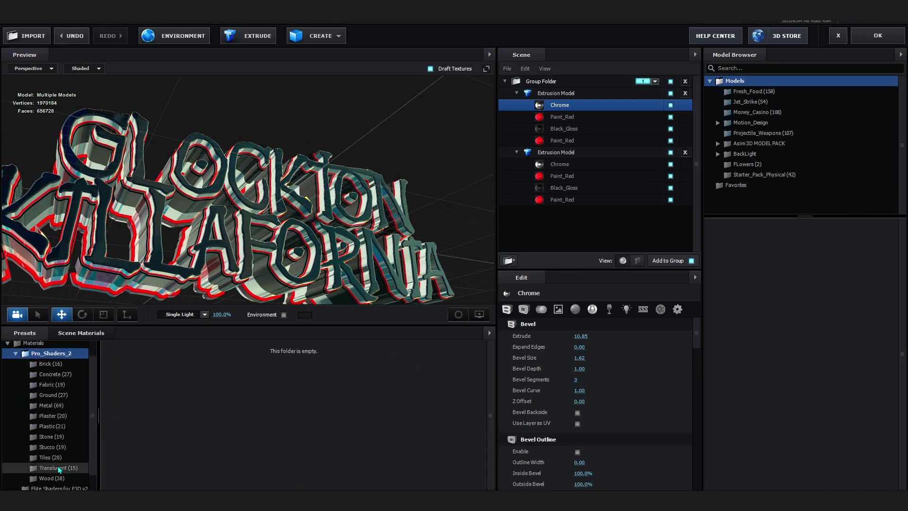
pyautogui.click(53, 397)
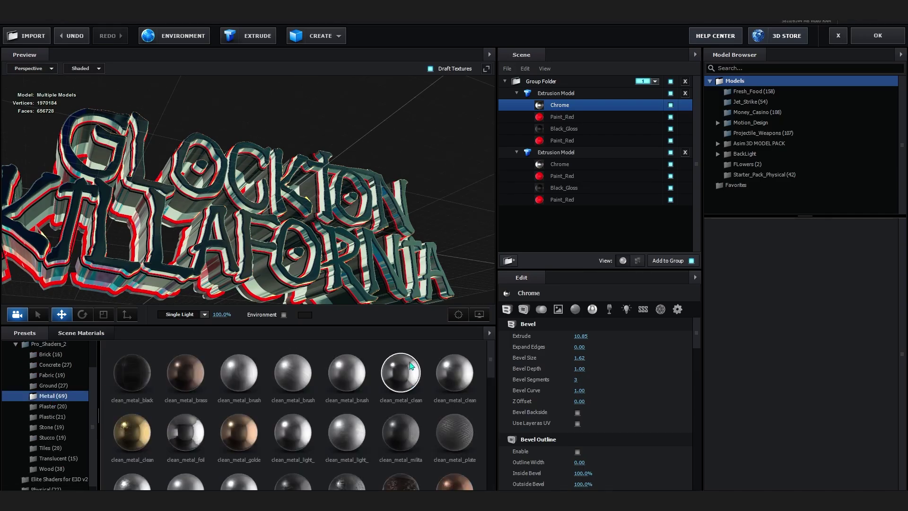
# Step: Try the clean_metal_clean_02 preset on the Chrome material of the subtitle and of the main title
pyautogui.click(442, 366)
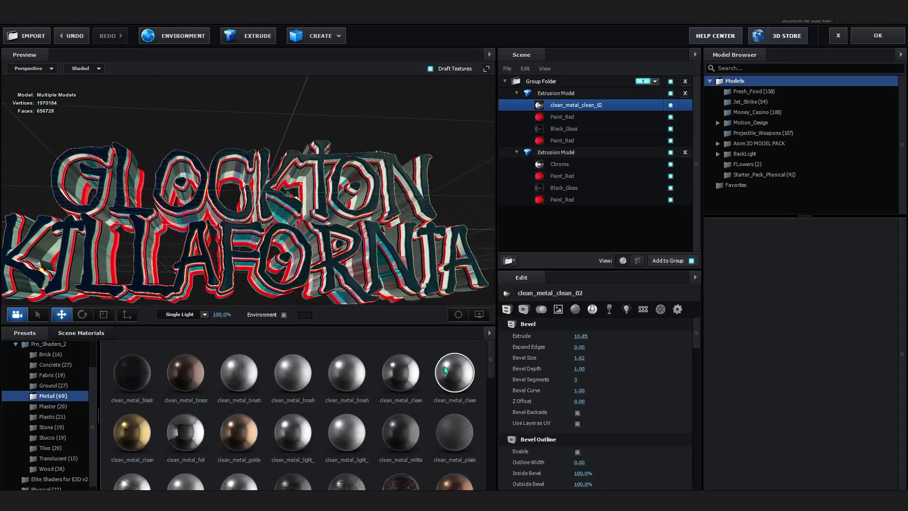
pyautogui.hotkey('ctrl', 'z')
pyautogui.click(561, 174)
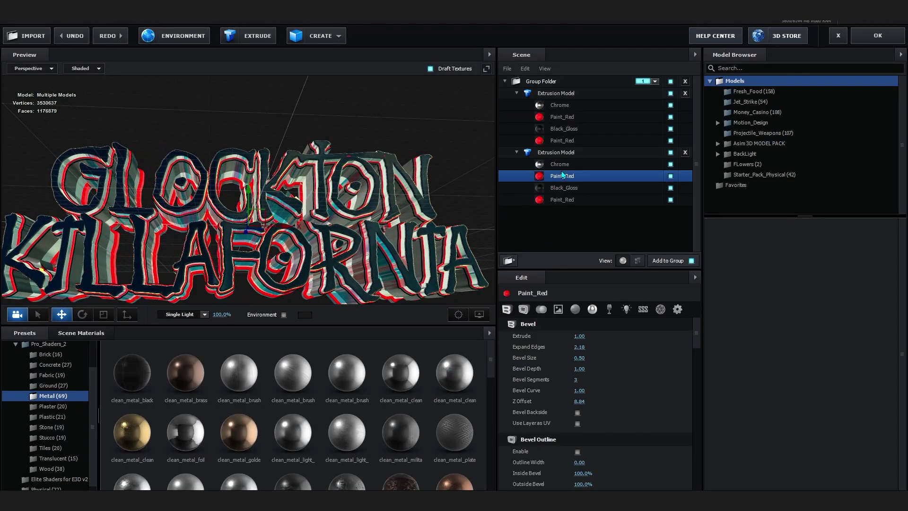
pyautogui.click(559, 164)
pyautogui.click(459, 373)
pyautogui.moveTo(406, 268); pyautogui.dragTo(421, 250)
pyautogui.scroll(5, 307, 244)
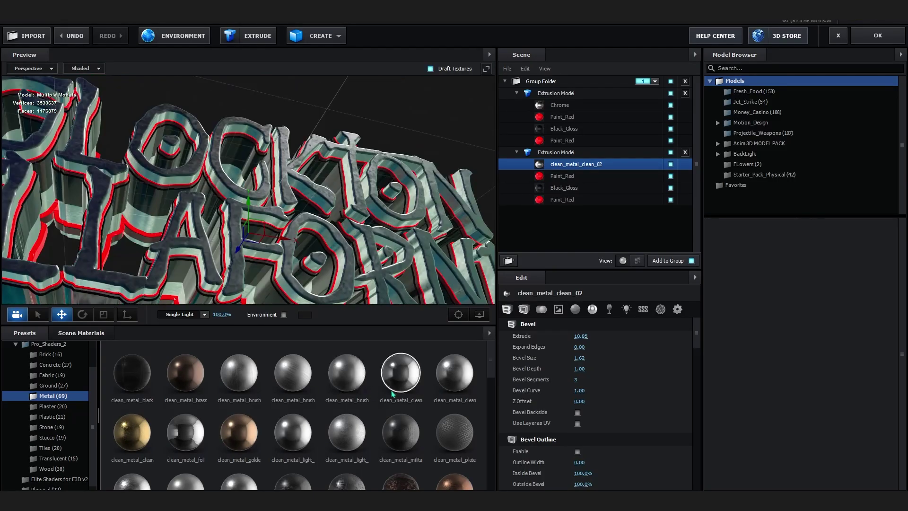
# Step: Try brushed, foil, scratched, glossy plate and burned metal presets on the main title's first bevel
pyautogui.click(347, 378)
pyautogui.click(290, 389)
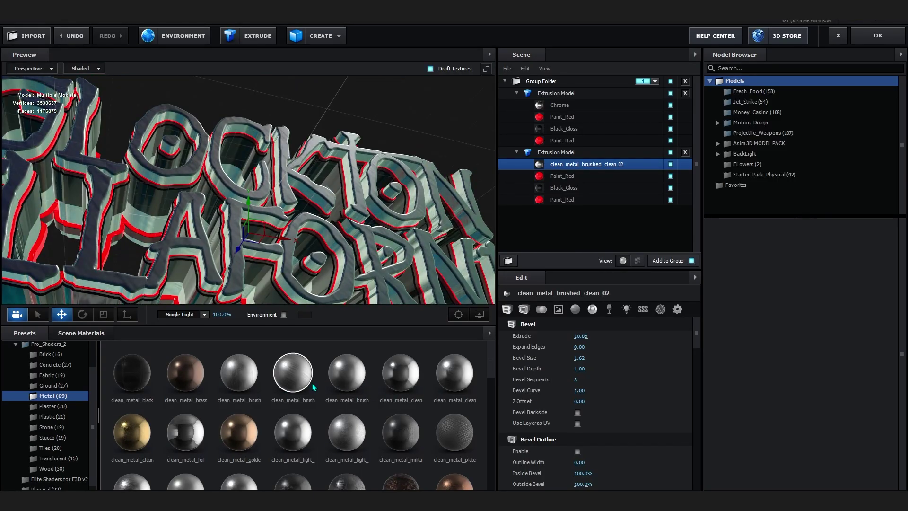
pyautogui.click(256, 384)
pyautogui.click(196, 419)
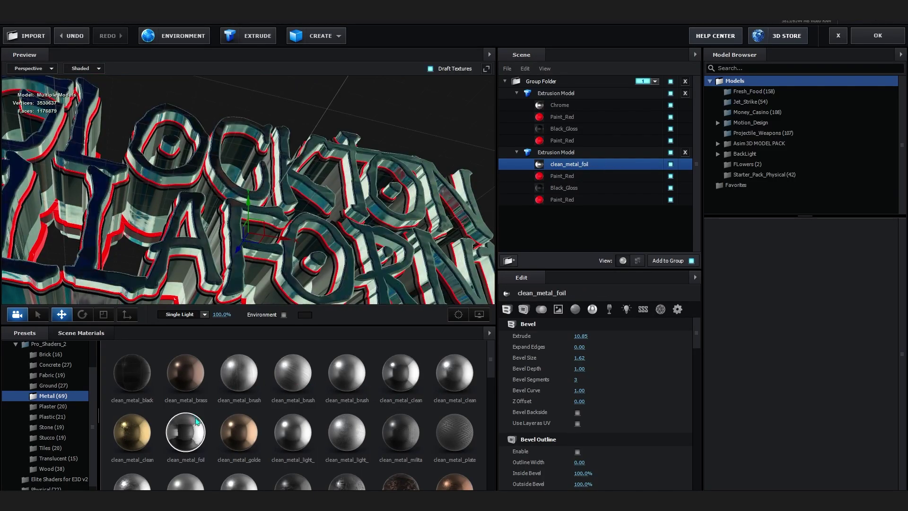
pyautogui.click(309, 434)
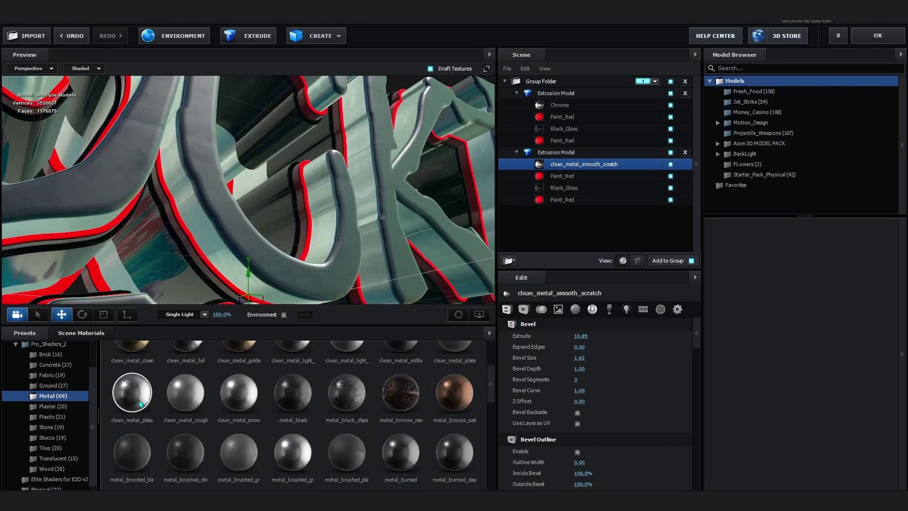
pyautogui.click(138, 401)
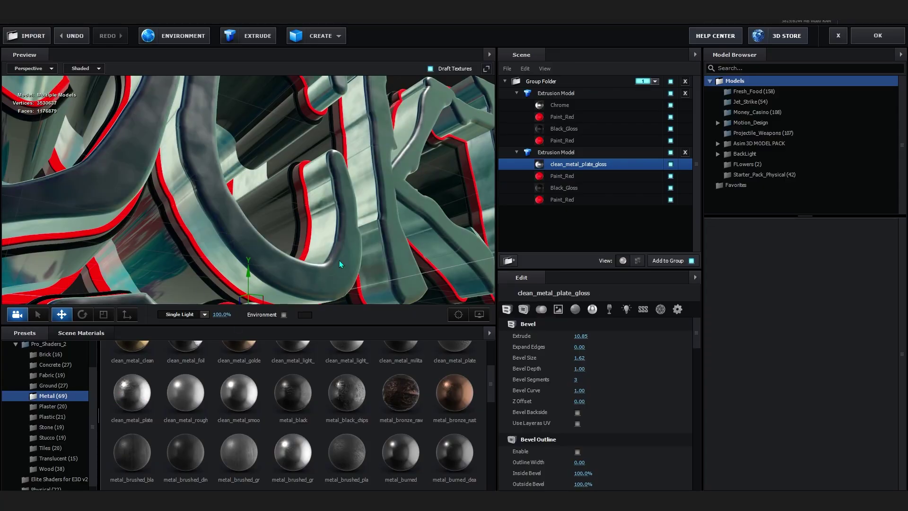
pyautogui.click(405, 437)
# Step: Try the metal_painted and clean_metal_light_scratch_02 presets on the main title's first bevel
pyautogui.scroll(-4, 345, 406)
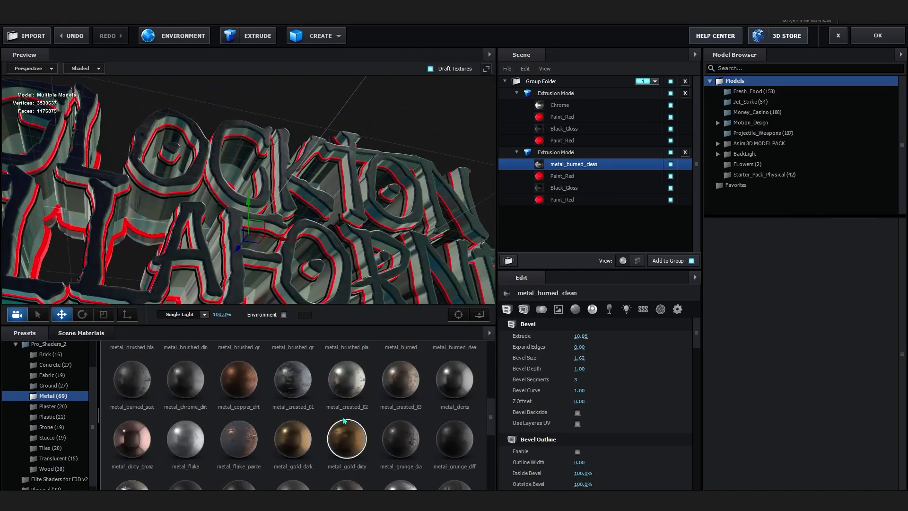
pyautogui.scroll(-1, 215, 416)
pyautogui.click(202, 415)
pyautogui.scroll(3, 379, 402)
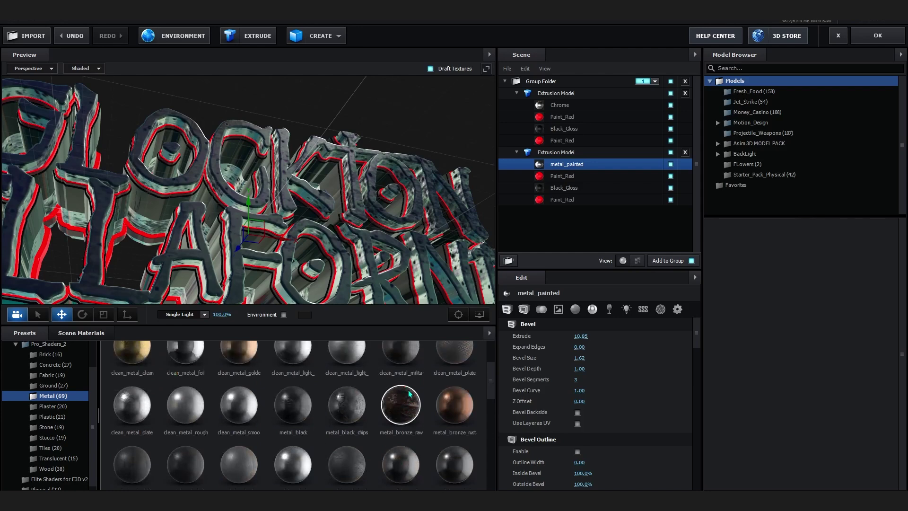
pyautogui.click(348, 364)
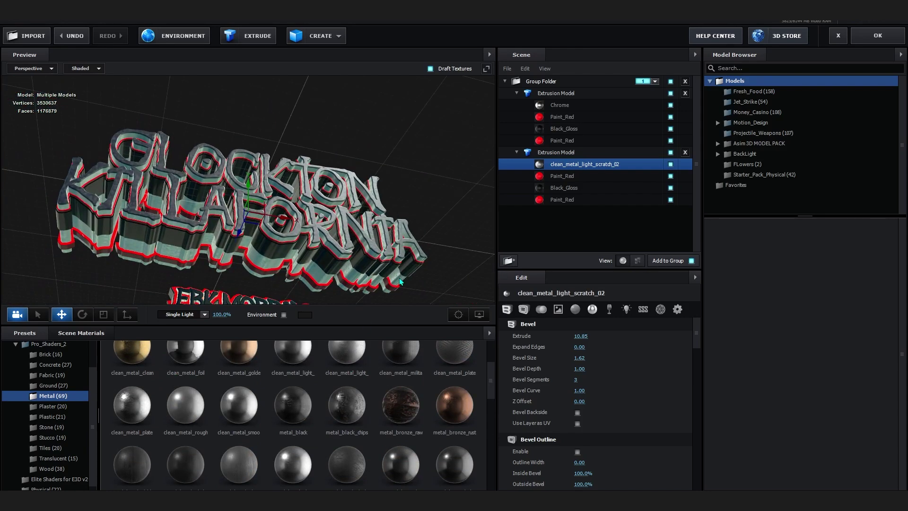
# Step: Apply the clean_metal_clean_01 preset to the main title's first bevel and inspect the surface up close
pyautogui.scroll(2, 418, 400)
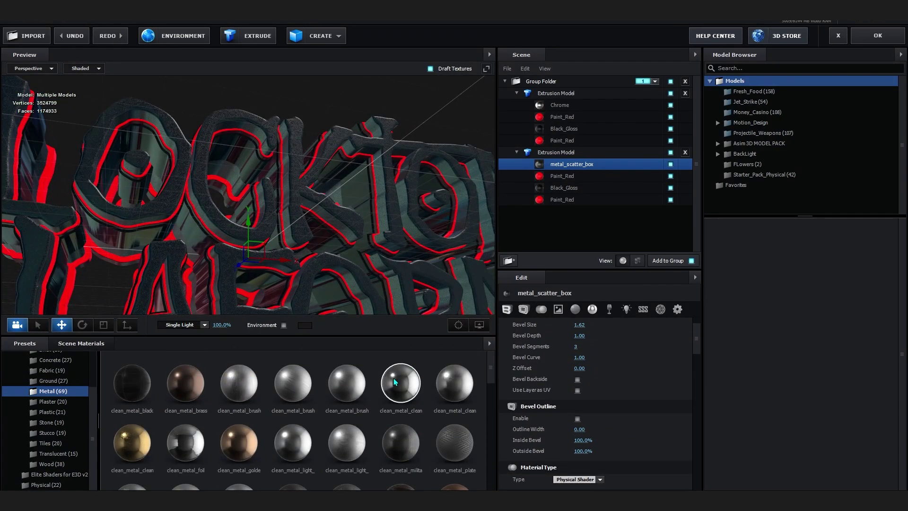
pyautogui.click(395, 382)
pyautogui.moveTo(266, 213); pyautogui.dragTo(245, 264)
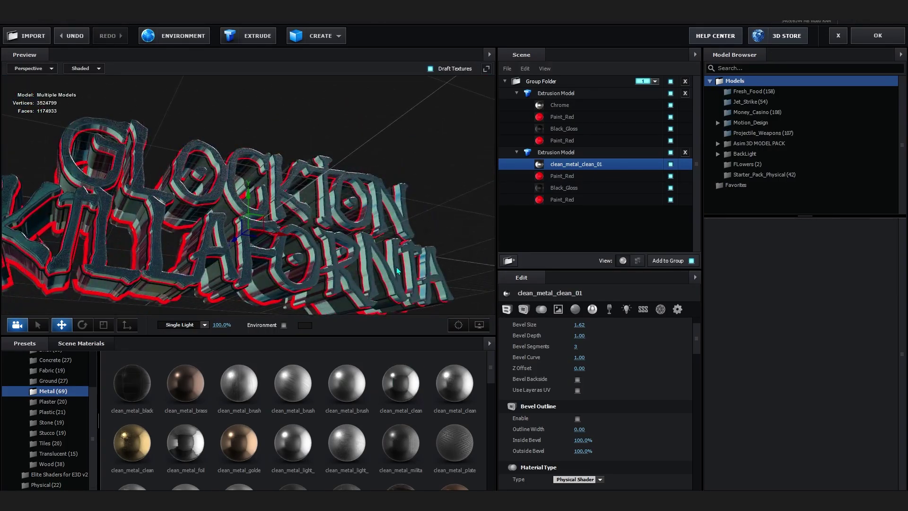
pyautogui.moveTo(396, 270); pyautogui.dragTo(322, 197)
pyautogui.scroll(5, 322, 196)
pyautogui.scroll(3, 360, 194)
pyautogui.scroll(-6, 373, 192)
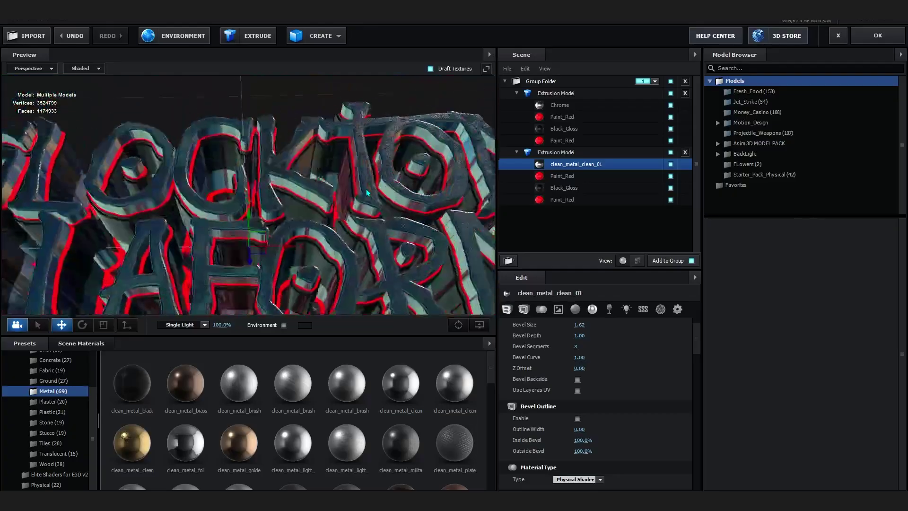
# Step: Set the texture strengths of clean_metal_clean_01 to 73% Diffuse, 88% Glossiness and 28% Normal Bump
pyautogui.scroll(-3, 364, 188)
pyautogui.scroll(-5, 594, 375)
pyautogui.scroll(5, 594, 375)
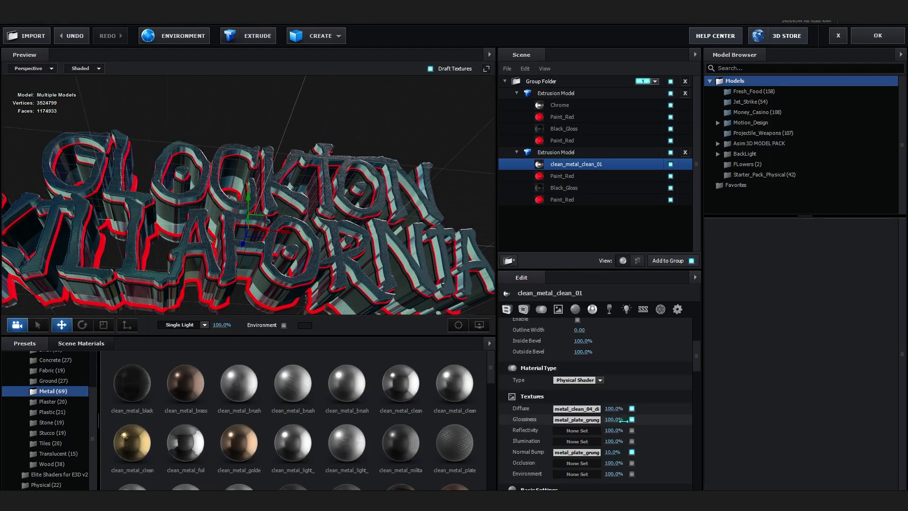
pyautogui.scroll(-1, 631, 419)
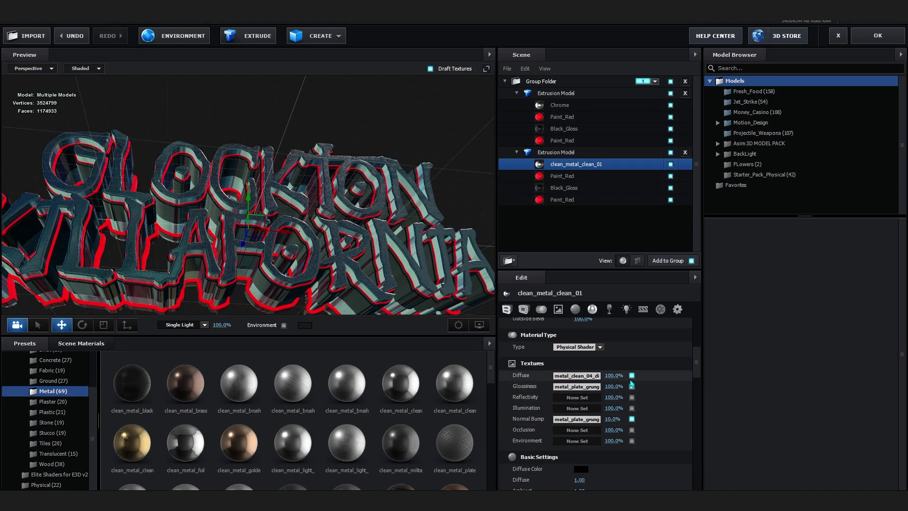
pyautogui.moveTo(613, 386); pyautogui.dragTo(606, 386)
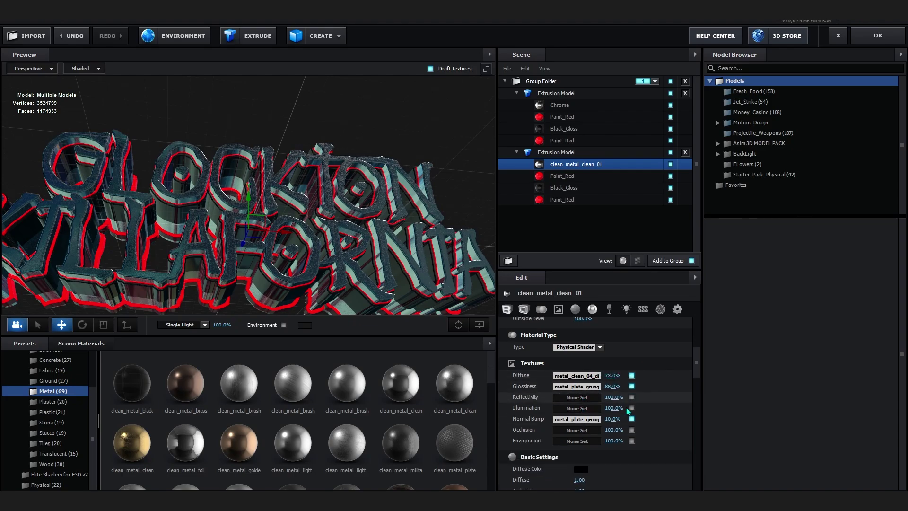
pyautogui.moveTo(426, 259); pyautogui.dragTo(401, 257)
pyautogui.scroll(6, 407, 258)
pyautogui.scroll(-6, 422, 259)
pyautogui.scroll(-5, 401, 257)
pyautogui.scroll(8, 417, 265)
pyautogui.moveTo(274, 205); pyautogui.dragTo(318, 207)
pyautogui.scroll(-5, 336, 199)
# Step: Change the environment map that the 3D title's materials reflect
pyautogui.click(174, 36)
pyautogui.click(595, 156)
pyautogui.click(175, 36)
pyautogui.click(425, 192)
pyautogui.click(466, 233)
pyautogui.click(569, 350)
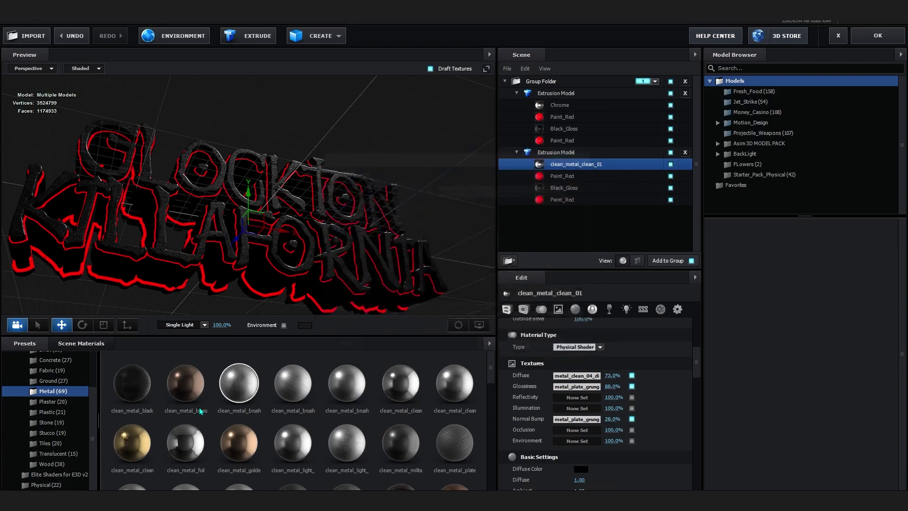
# Step: Try an environment map from the Basic_2K presets as the reflection source for the title and check the letters from several angles
pyautogui.click(48, 485)
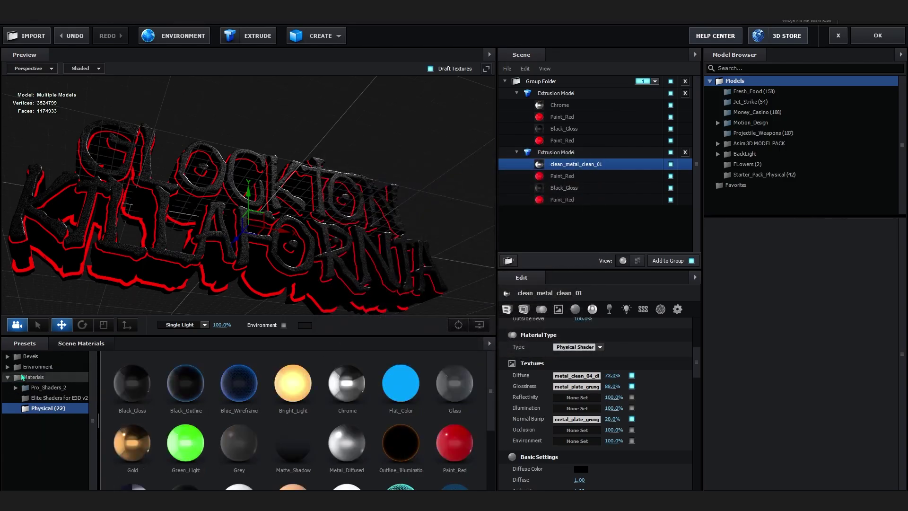
pyautogui.click(38, 367)
pyautogui.click(50, 387)
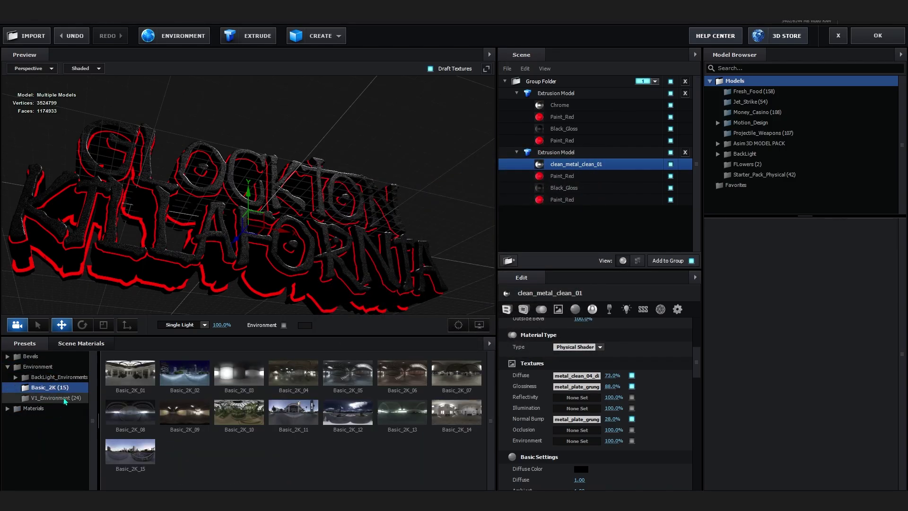
pyautogui.click(388, 379)
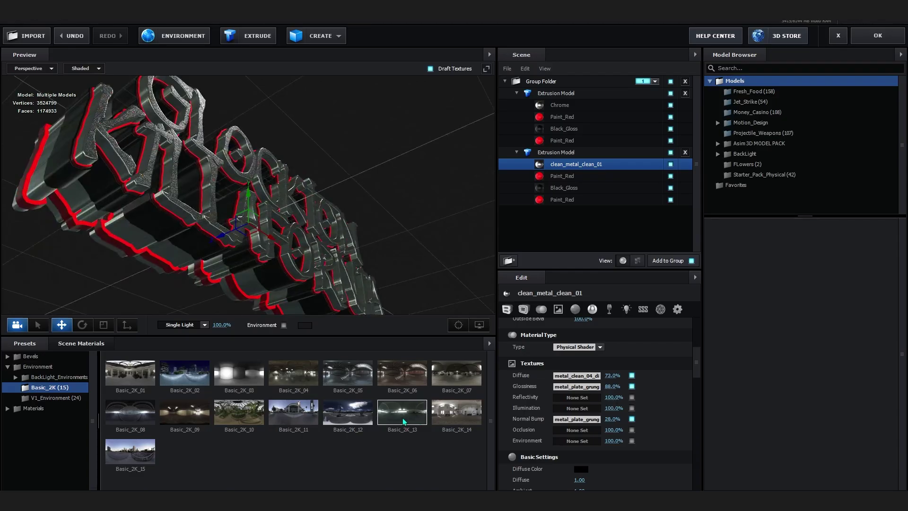
pyautogui.moveTo(403, 422); pyautogui.dragTo(399, 460)
pyautogui.moveTo(372, 206)
pyautogui.mouseDown()
pyautogui.moveTo(380, 207)
pyautogui.moveTo(373, 219)
pyautogui.mouseUp()
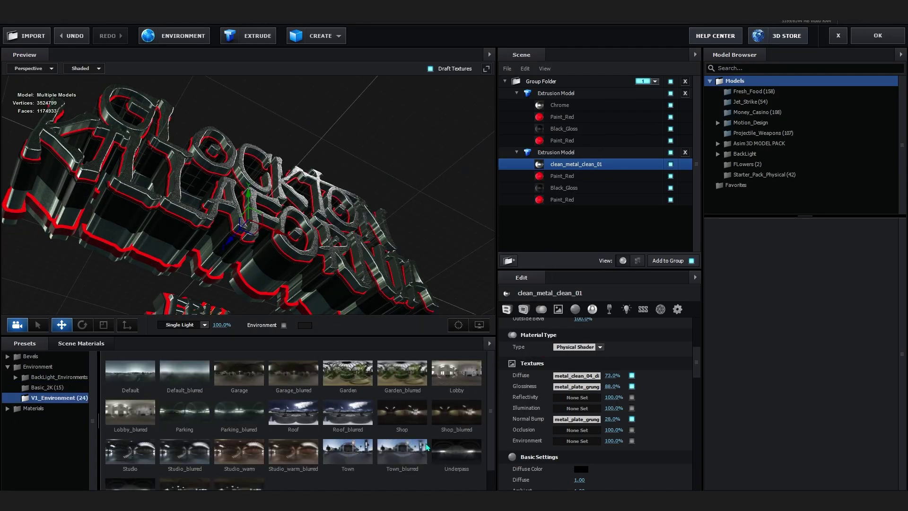
# Step: Apply the Parking_blurred map from the V1_Environment presets as the scene's environment
pyautogui.scroll(-1, 291, 423)
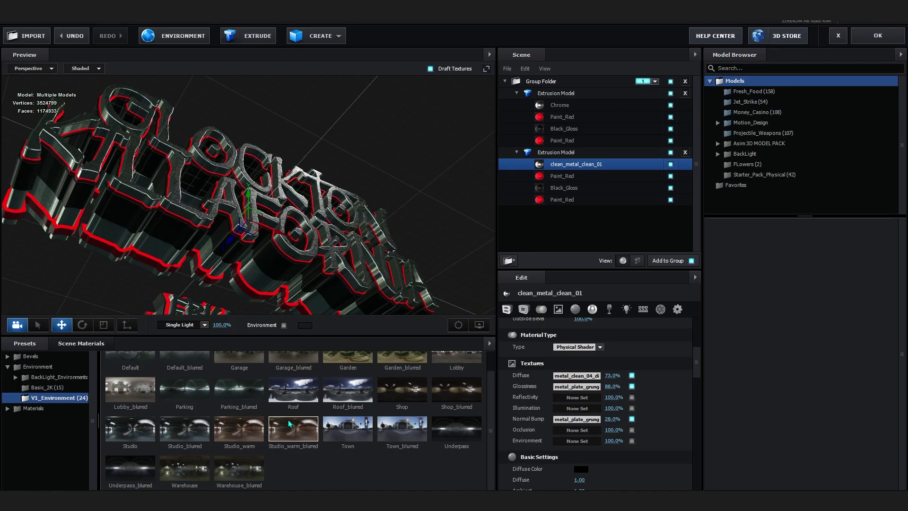
pyautogui.scroll(1, 198, 462)
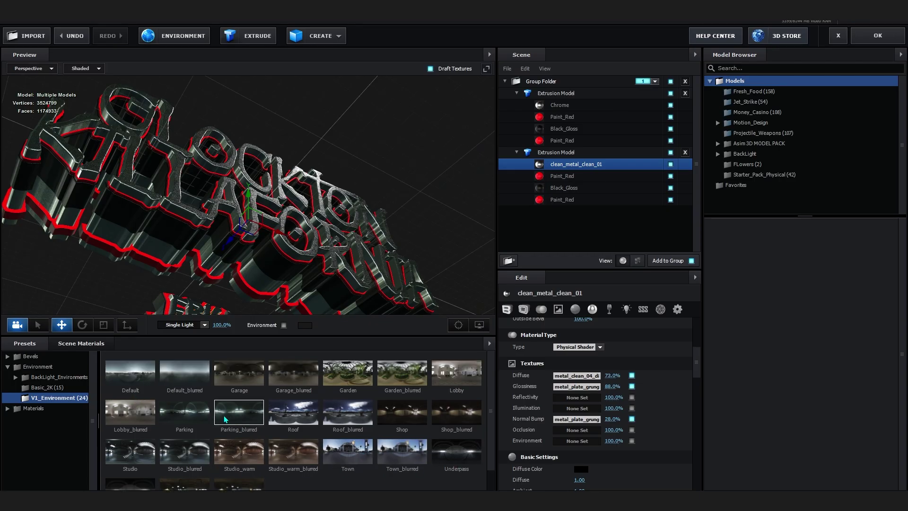
pyautogui.click(239, 411)
pyautogui.moveTo(378, 214); pyautogui.dragTo(348, 270)
pyautogui.scroll(1, 348, 270)
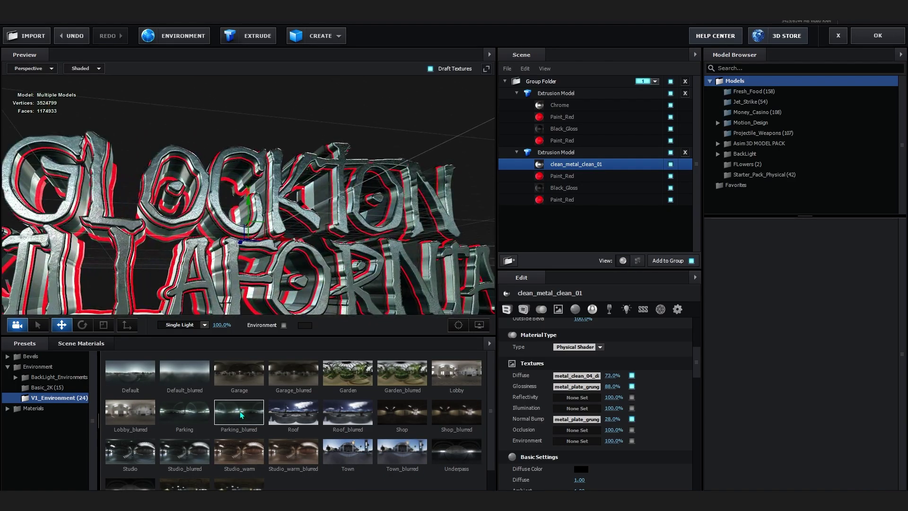
pyautogui.doubleClick(241, 415)
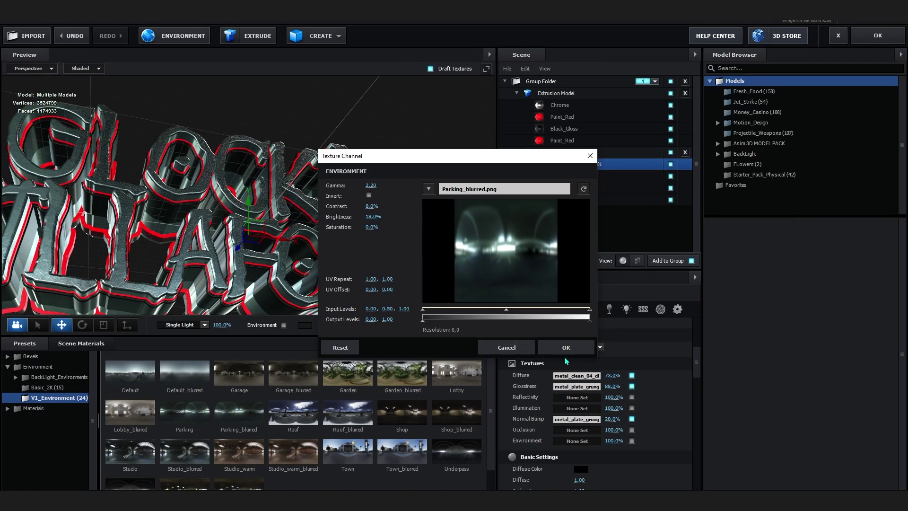
pyautogui.click(553, 347)
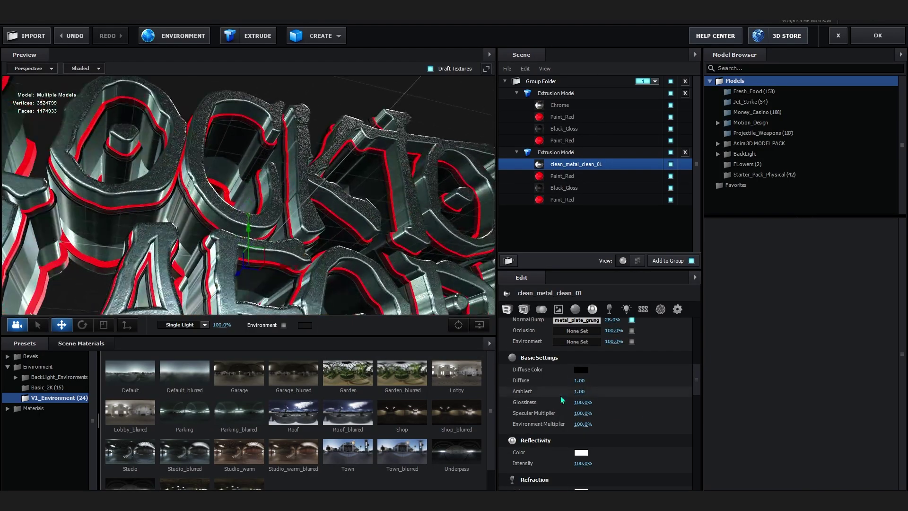
# Step: Set the Glossiness of clean_metal_clean_01 to 80% and inspect the whole title with the scene materials listed
pyautogui.moveTo(582, 401); pyautogui.dragTo(575, 403)
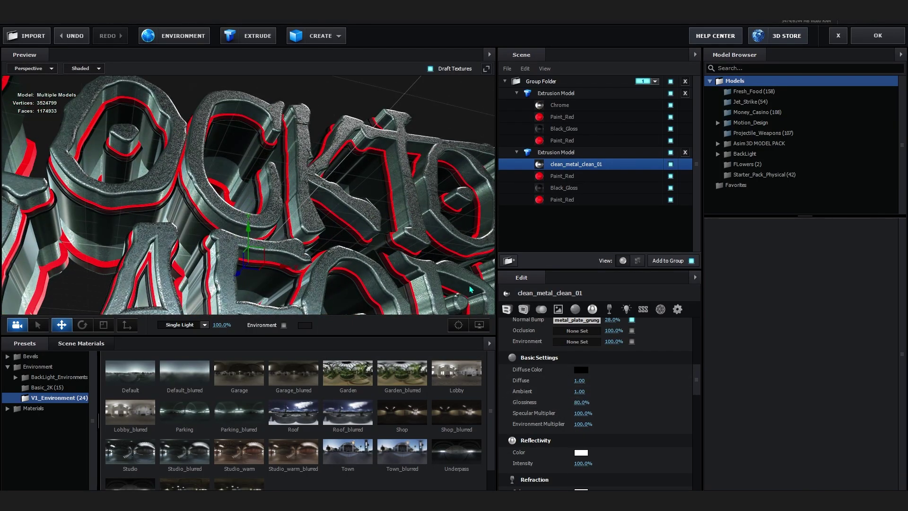
pyautogui.moveTo(420, 253); pyautogui.dragTo(215, 192)
pyautogui.click(81, 343)
pyautogui.scroll(-8, 302, 297)
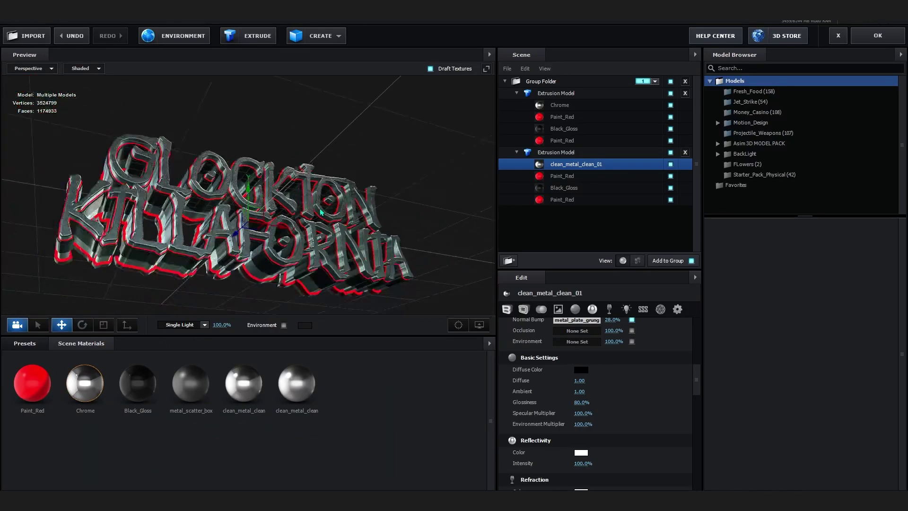
pyautogui.scroll(5, 302, 291)
pyautogui.moveTo(237, 282); pyautogui.dragTo(575, 124)
# Step: Move the EBK MoBBALAY subtitle model up closer to the main title and set its first Paint_Red bevel's Expand Edges to 2.80
pyautogui.click(556, 92)
pyautogui.scroll(-2, 352, 227)
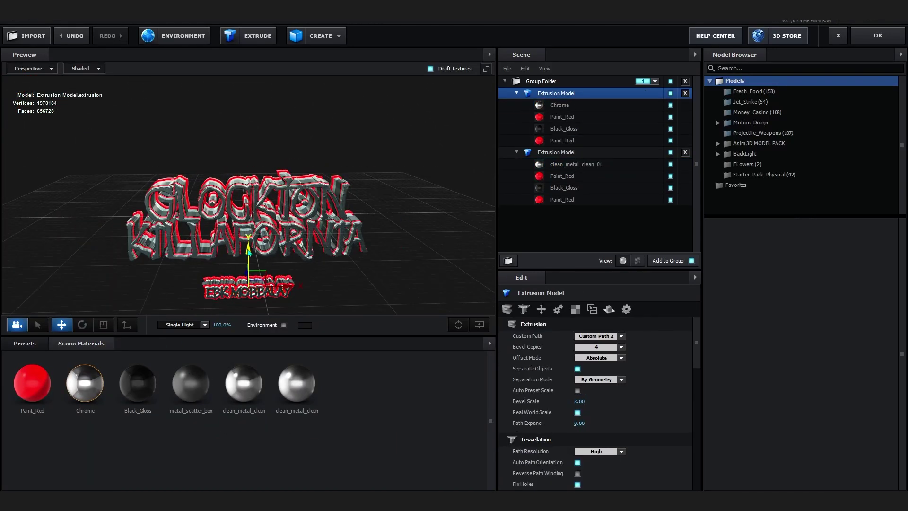
pyautogui.scroll(8, 313, 297)
pyautogui.scroll(4, 313, 293)
pyautogui.moveTo(312, 294); pyautogui.dragTo(337, 294)
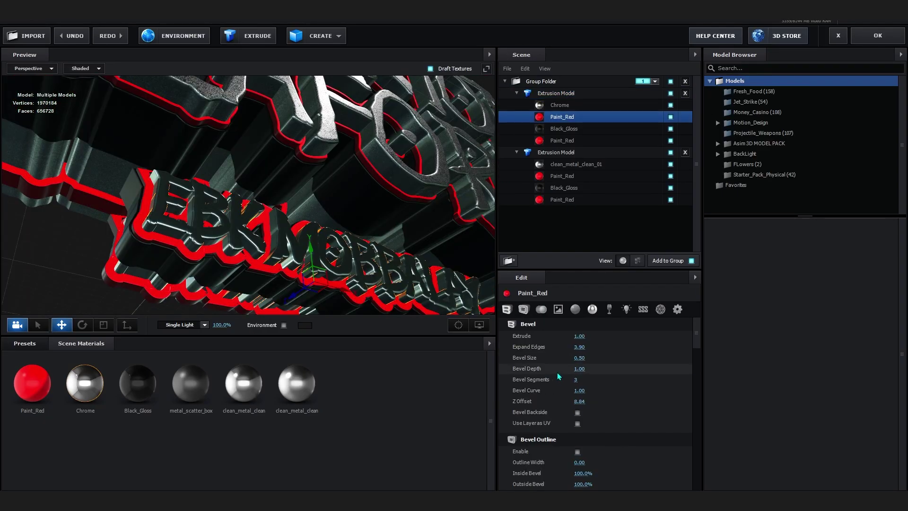
pyautogui.moveTo(551, 344); pyautogui.dragTo(551, 345)
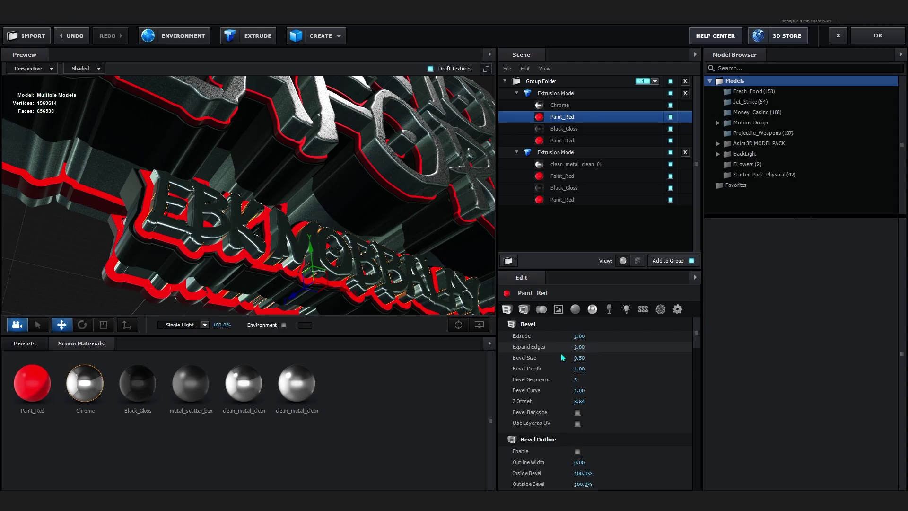
# Step: Review the subtitle's Black_Gloss bevel and set Expand Edges of its last Paint_Red bevel to 2.62
pyautogui.click(568, 141)
pyautogui.click(562, 129)
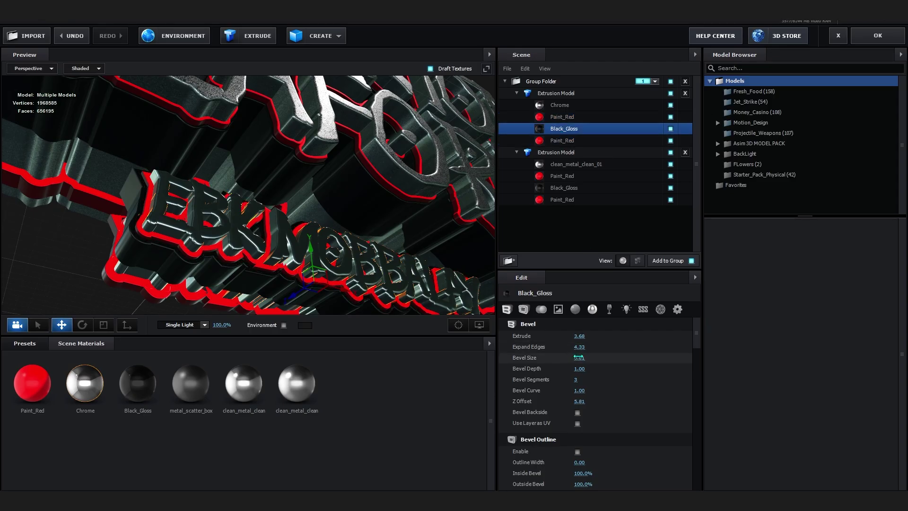
pyautogui.click(573, 141)
pyautogui.moveTo(580, 347)
pyautogui.mouseDown()
pyautogui.moveTo(554, 348)
pyautogui.moveTo(567, 346)
pyautogui.mouseUp()
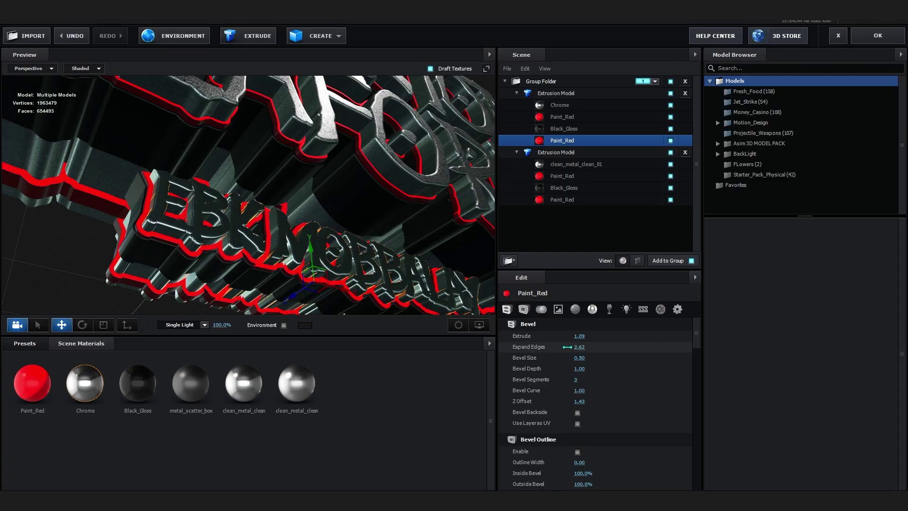
# Step: Replace the Chrome material on the subtitle's first bevel with clean_metal_clean_01
pyautogui.click(557, 106)
pyautogui.doubleClick(280, 388)
pyautogui.moveTo(354, 213); pyautogui.dragTo(365, 251)
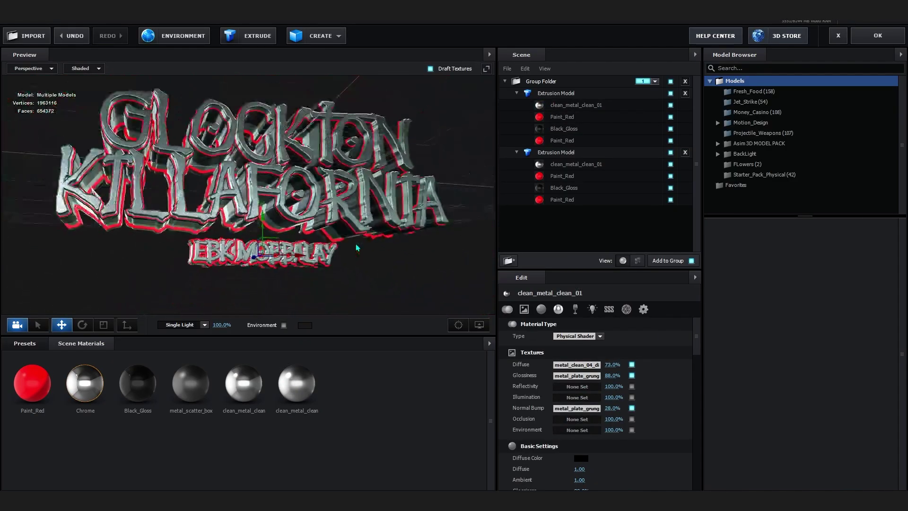
# Step: Give clean_metal_clean_01 an edge illumination with 118% Intensity, 1.00 Fresnel and 1.62 Fresnel Bias
pyautogui.click(576, 164)
pyautogui.scroll(-10, 551, 367)
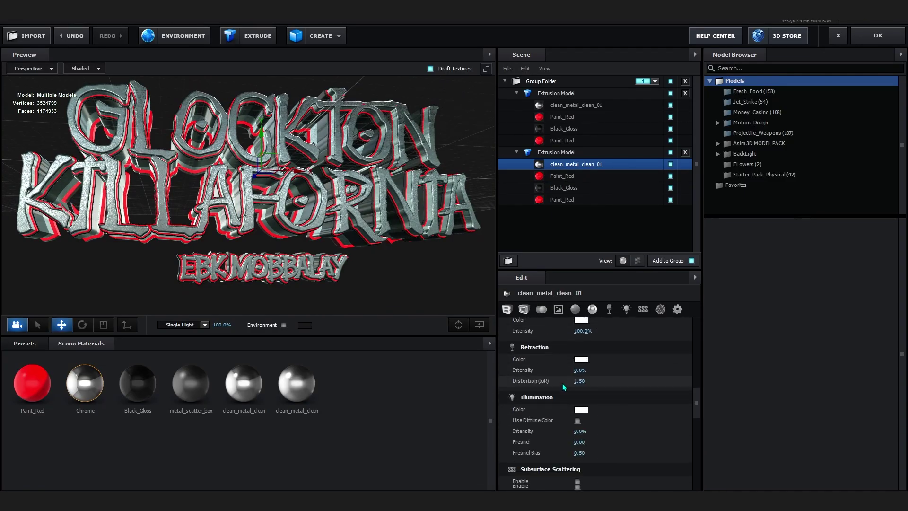
pyautogui.scroll(-2, 551, 386)
pyautogui.moveTo(572, 398); pyautogui.dragTo(636, 413)
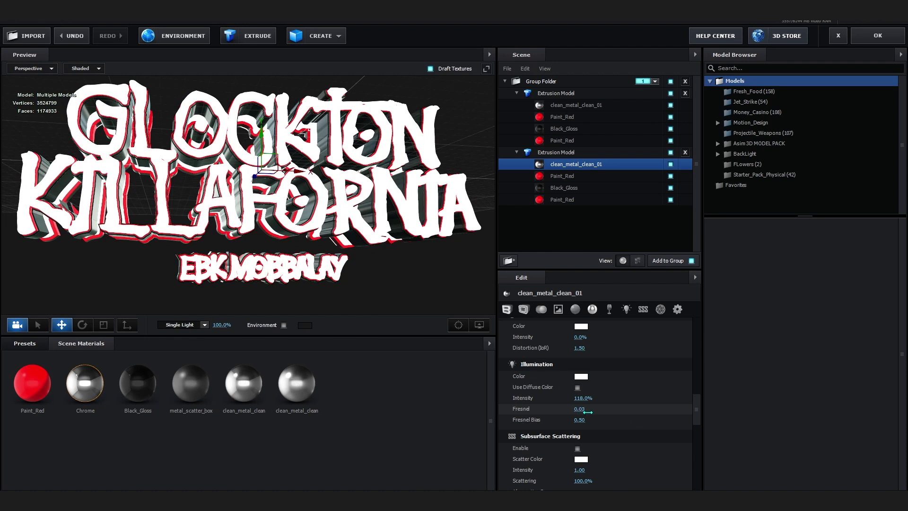
pyautogui.moveTo(581, 409); pyautogui.dragTo(786, 401)
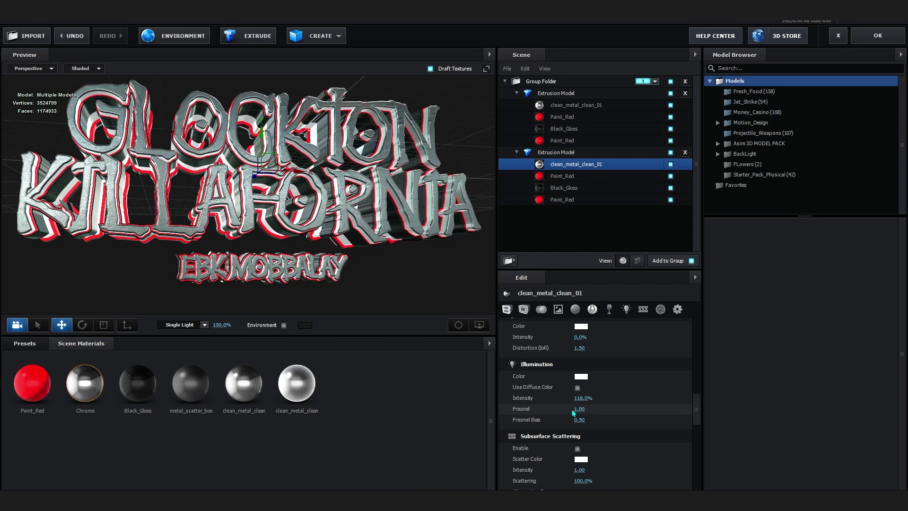
pyautogui.moveTo(577, 420); pyautogui.dragTo(636, 420)
# Step: Change the illumination color of clean_metal_clean_01 to red and set its Intensity to 348%
pyautogui.click(581, 376)
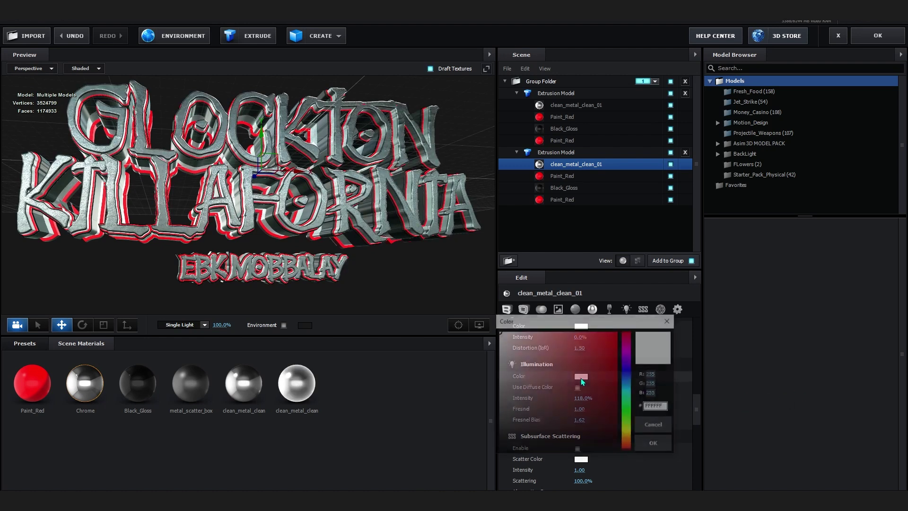
pyautogui.moveTo(605, 347); pyautogui.dragTo(650, 339)
pyautogui.click(649, 441)
pyautogui.moveTo(582, 398); pyautogui.dragTo(662, 398)
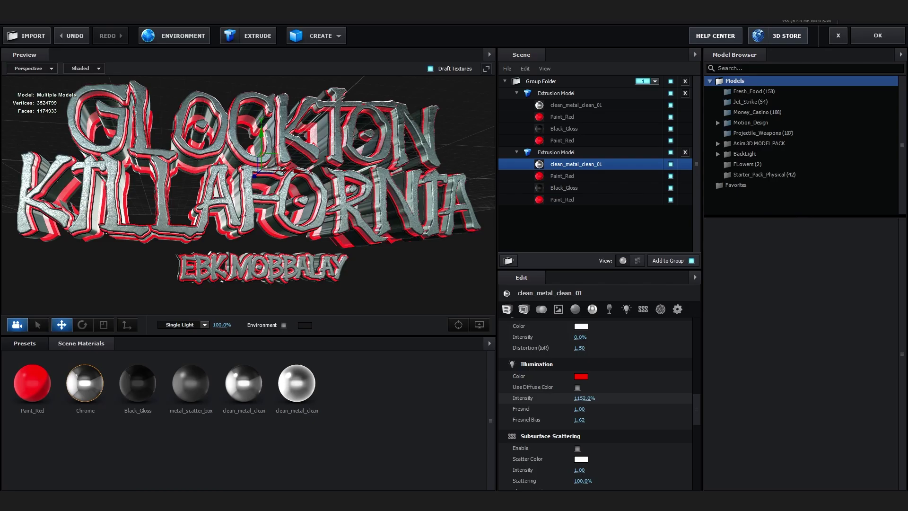
pyautogui.moveTo(714, 388); pyautogui.dragTo(679, 389)
pyautogui.moveTo(377, 227); pyautogui.dragTo(358, 229)
pyautogui.scroll(3, 369, 230)
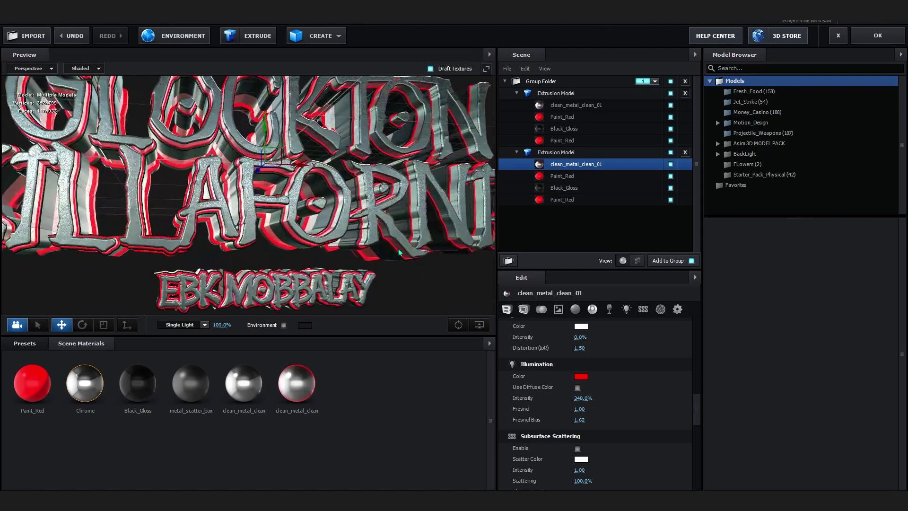
# Step: Set the Fresnel Bias to 1.63, fine-tune the red illumination intensity and accept the scene setup
pyautogui.moveTo(614, 419); pyautogui.dragTo(551, 416)
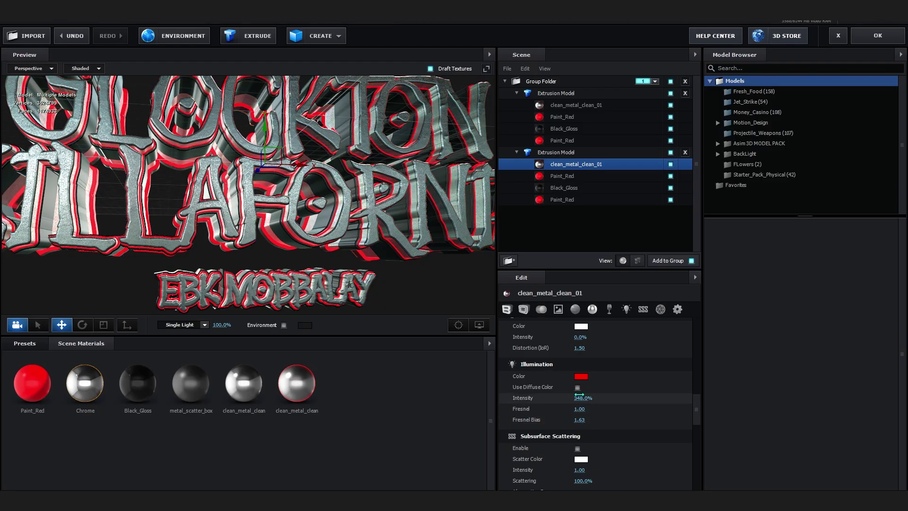
pyautogui.moveTo(582, 401); pyautogui.dragTo(606, 401)
pyautogui.scroll(-3, 364, 279)
pyautogui.moveTo(364, 279)
pyautogui.mouseDown()
pyautogui.moveTo(382, 263)
pyautogui.moveTo(359, 276)
pyautogui.mouseUp()
pyautogui.click(887, 42)
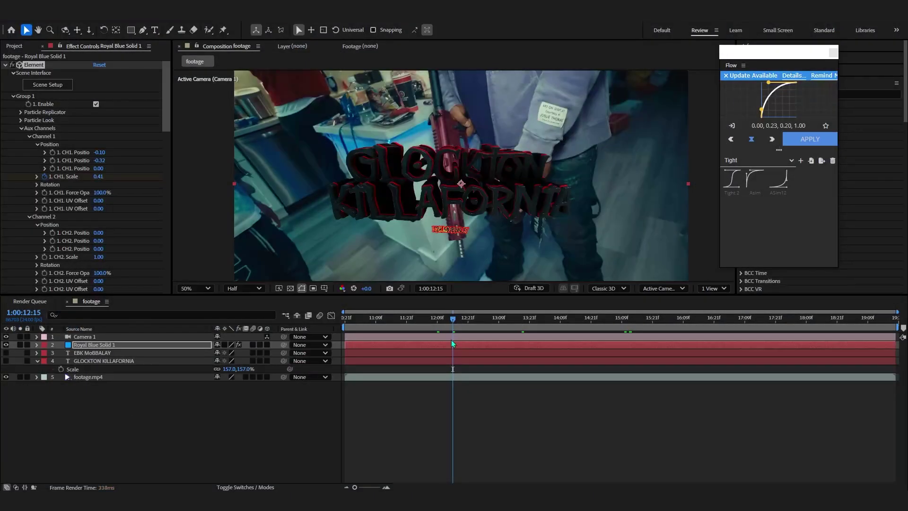
# Step: Reposition the Channel 1 text to 0.04 and -0.05 and check the title at another frame
pyautogui.moveTo(531, 318); pyautogui.dragTo(563, 318)
pyautogui.scroll(-3, 42, 183)
pyautogui.scroll(3, 43, 181)
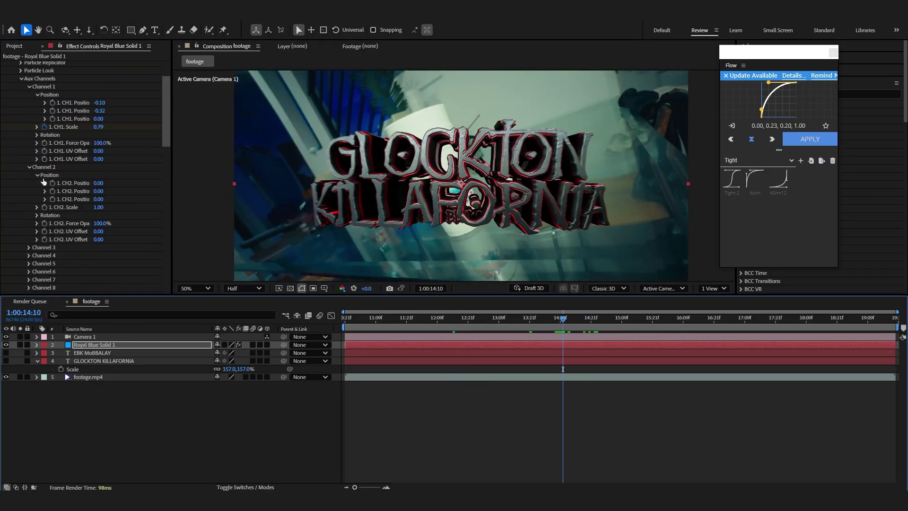
pyautogui.moveTo(99, 160)
pyautogui.mouseDown()
pyautogui.moveTo(178, 162)
pyautogui.moveTo(117, 166)
pyautogui.moveTo(106, 151)
pyautogui.mouseUp()
pyautogui.hotkey('ctrl', 'z')
pyautogui.click(504, 318)
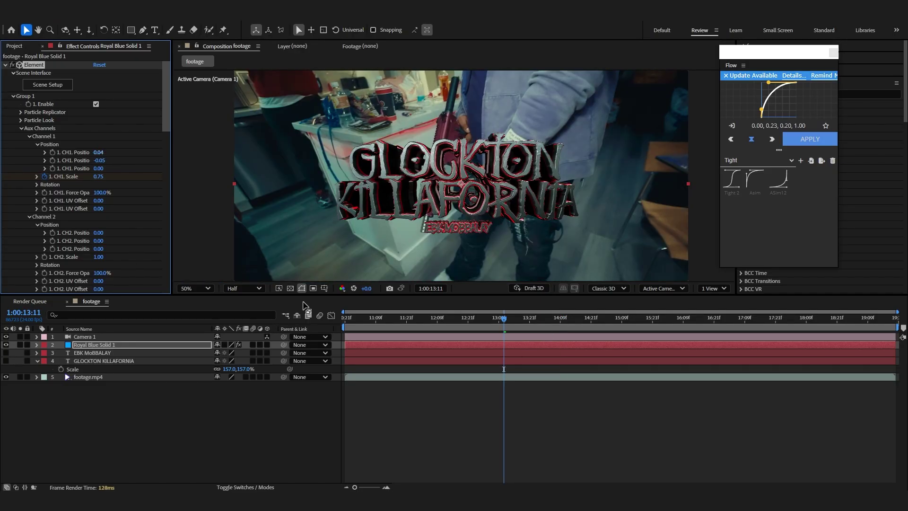
# Step: Set Add Lighting to 360 in the Element render settings and view the title at 100%
pyautogui.scroll(-15, 16, 268)
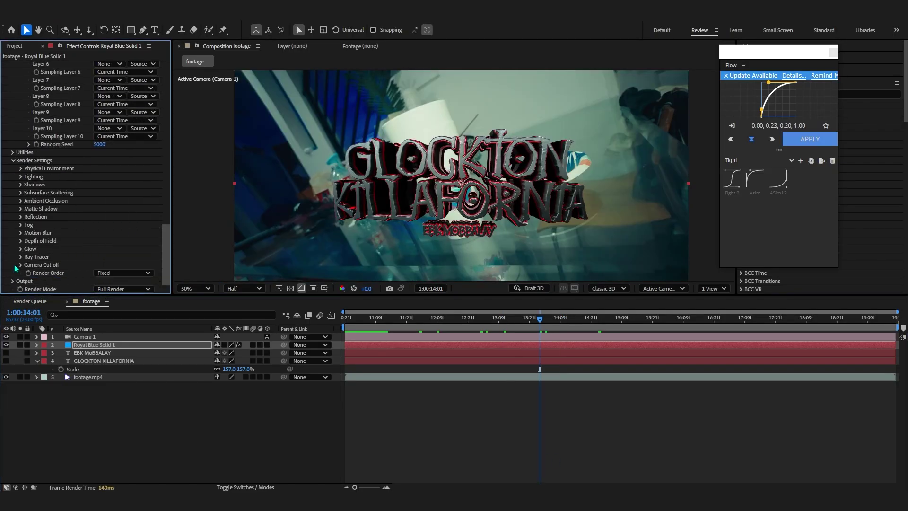
pyautogui.click(20, 176)
pyautogui.click(123, 201)
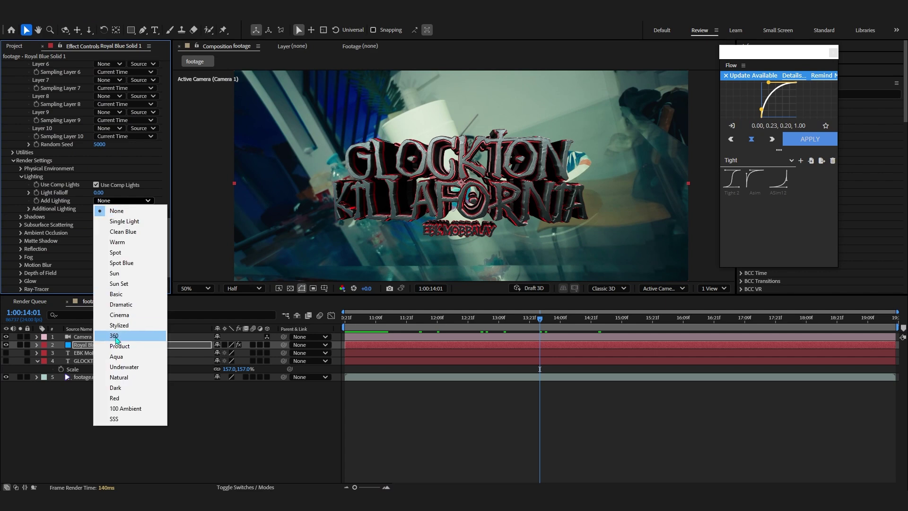
pyautogui.click(120, 336)
pyautogui.press('/')
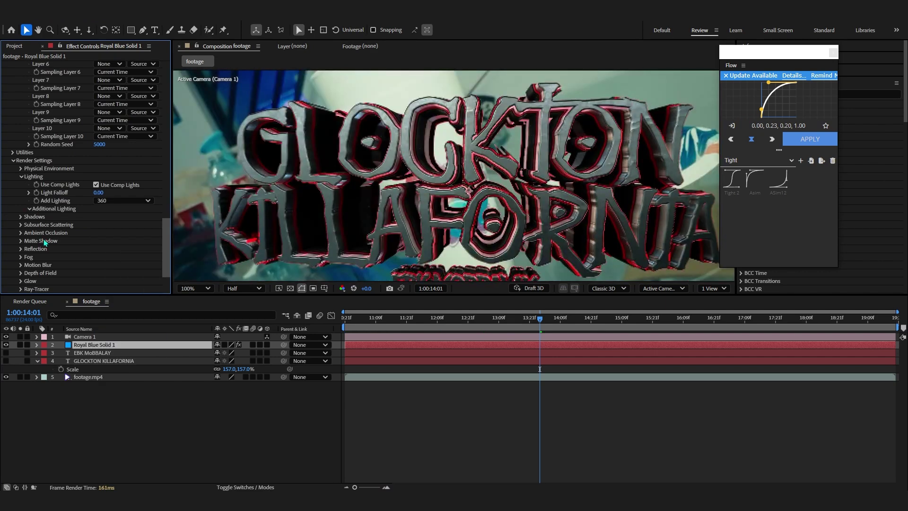
# Step: Rotate the additional lighting to 1x+82° around Y and return to viewing the full frame
pyautogui.moveTo(174, 240); pyautogui.dragTo(280, 226)
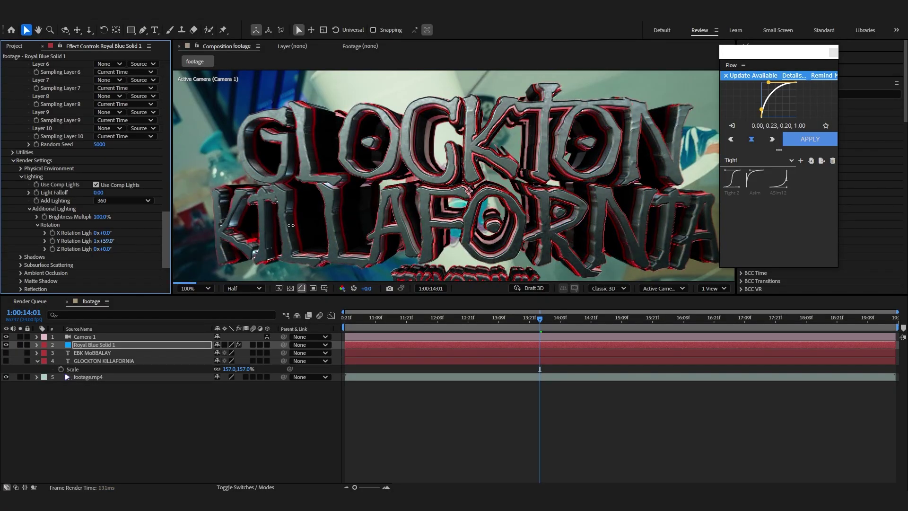
pyautogui.moveTo(298, 224); pyautogui.dragTo(301, 223)
pyautogui.scroll(-2, 451, 197)
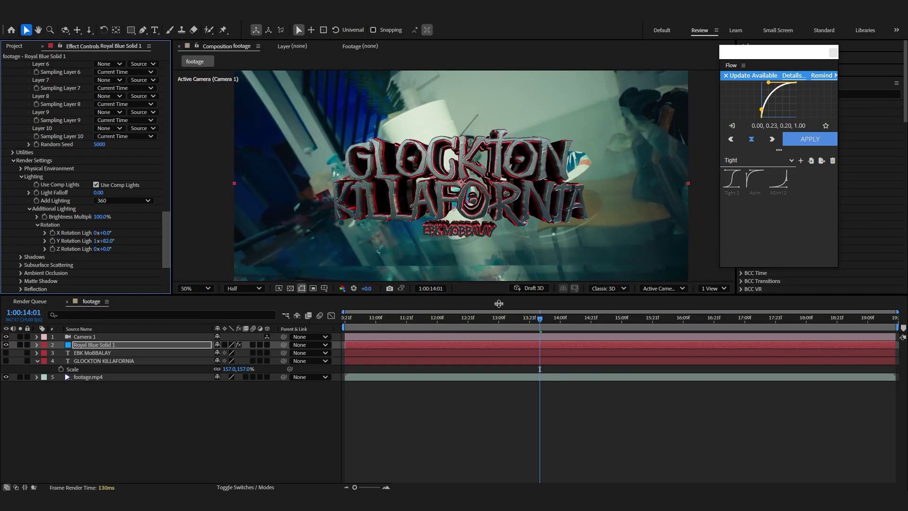
# Step: Adjust the camera view of the title and reveal all keyframed properties of the Royal Blue Solid 1 layer
pyautogui.moveTo(565, 320); pyautogui.dragTo(547, 321)
pyautogui.press('c')
pyautogui.moveTo(362, 124); pyautogui.dragTo(364, 110)
pyautogui.keyDown('ctrl'); pyautogui.click(178, 335); pyautogui.keyUp('ctrl')
pyautogui.click(146, 347)
pyautogui.press('u')
pyautogui.press('z')
# Step: Stretch all of the Element effect's keyframes so the last ones land near the end of the layer, and preview the animation
pyautogui.moveTo(765, 358); pyautogui.dragTo(303, 433)
pyautogui.moveTo(716, 377); pyautogui.dragTo(821, 376)
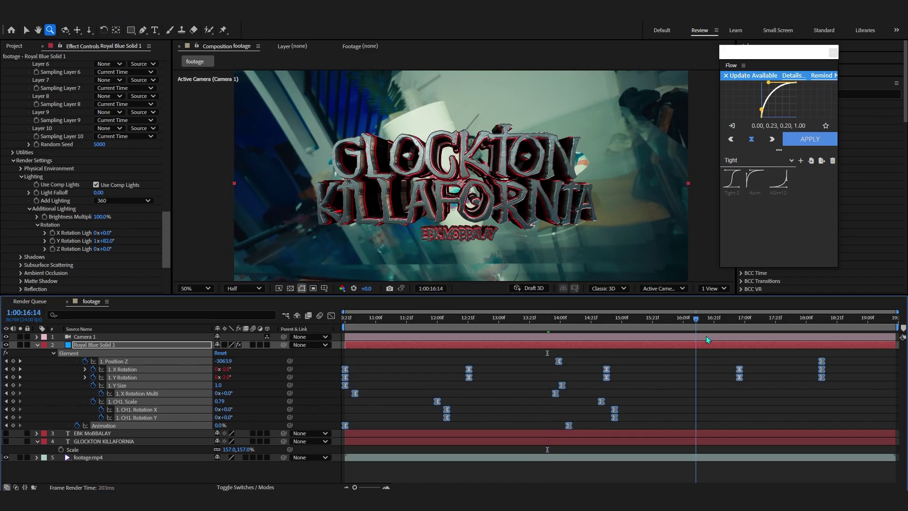
pyautogui.press('space')
pyautogui.moveTo(822, 380); pyautogui.dragTo(888, 377)
pyautogui.click(762, 332)
pyautogui.moveTo(762, 333); pyautogui.dragTo(568, 350)
# Step: Rotate the physical environment to 302° around Y to shift the reflections on the title
pyautogui.click(20, 168)
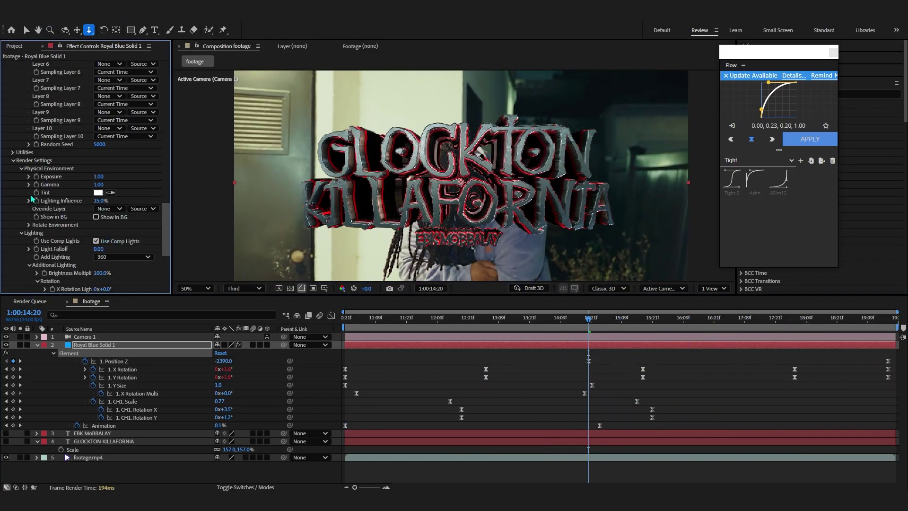
pyautogui.click(29, 224)
pyautogui.moveTo(106, 245); pyautogui.dragTo(237, 233)
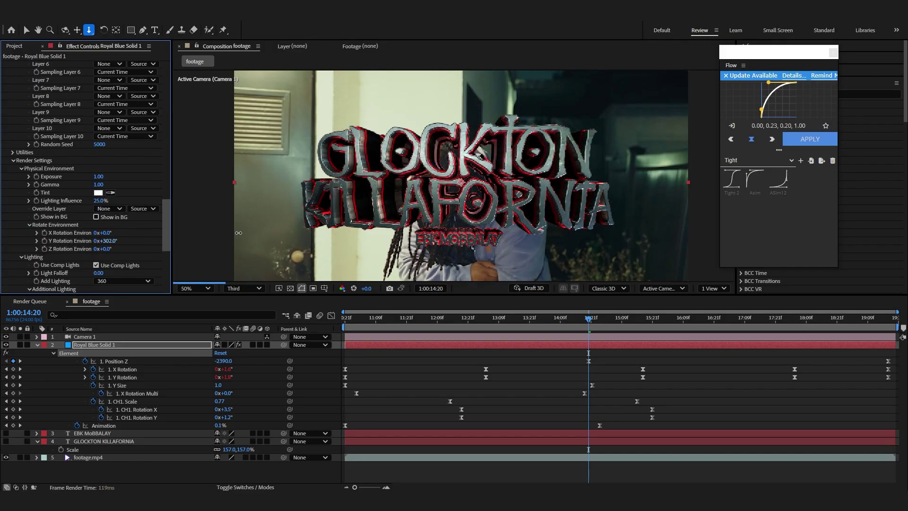
# Step: Undo the last environment rotation, and lower a surface setting of the clean_metal_clean_01 material in the Element scene
pyautogui.hotkey('ctrl', 'z')
pyautogui.moveTo(106, 232); pyautogui.dragTo(167, 123)
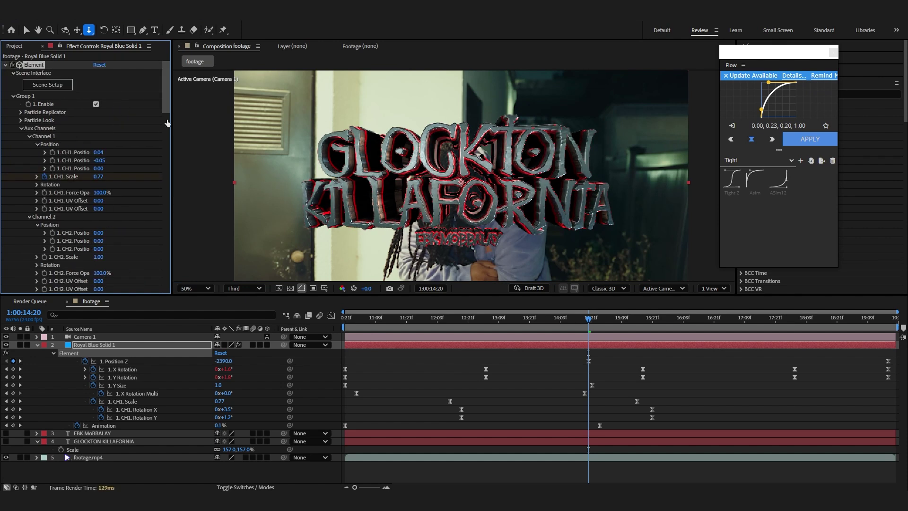
pyautogui.click(47, 84)
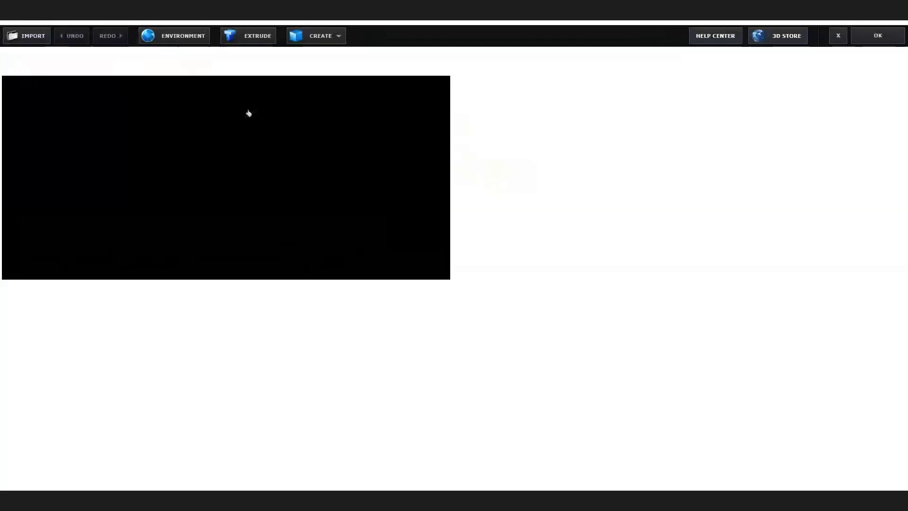
pyautogui.scroll(-10, 569, 369)
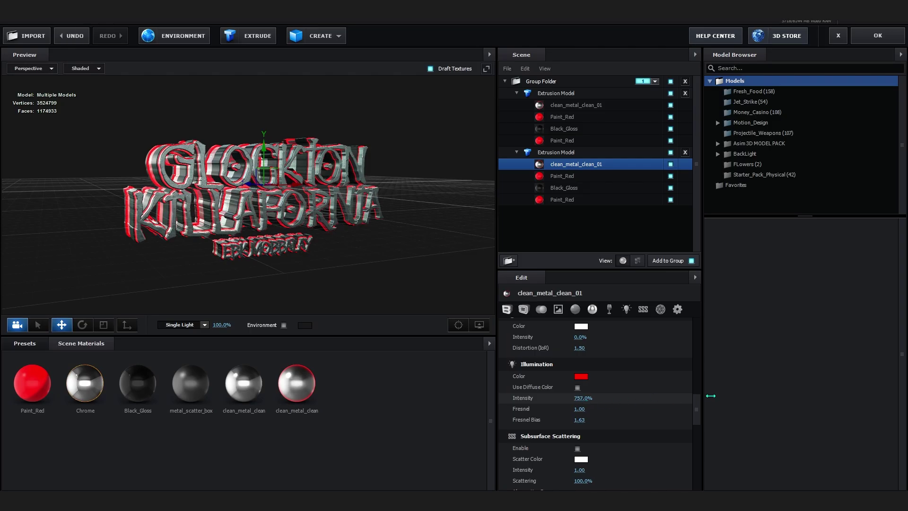
pyautogui.moveTo(729, 392); pyautogui.dragTo(731, 392)
pyautogui.scroll(4, 457, 255)
pyautogui.moveTo(574, 421)
pyautogui.mouseDown()
pyautogui.moveTo(551, 420)
pyautogui.moveTo(598, 415)
pyautogui.moveTo(566, 421)
pyautogui.mouseUp()
pyautogui.click(875, 34)
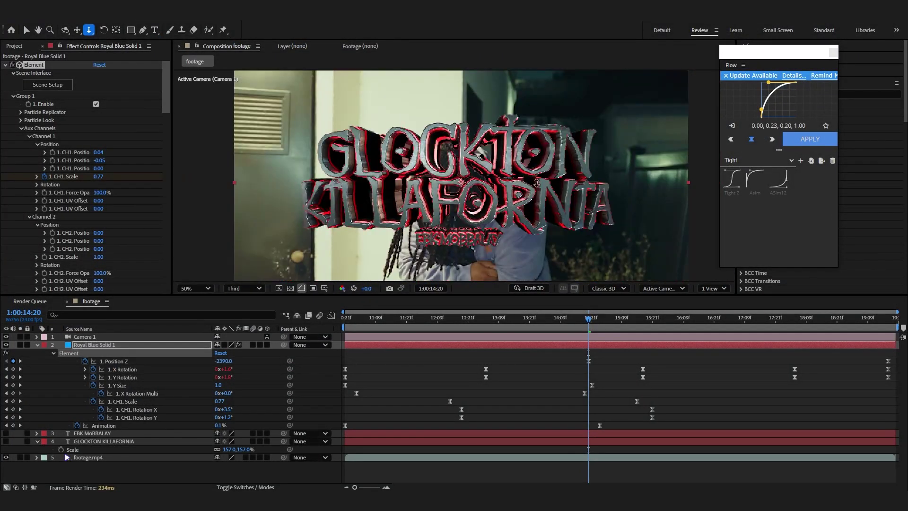
# Step: Try another Y rotation of the additional lighting, and check the title at full resolution two frames further on
pyautogui.scroll(-15, 102, 195)
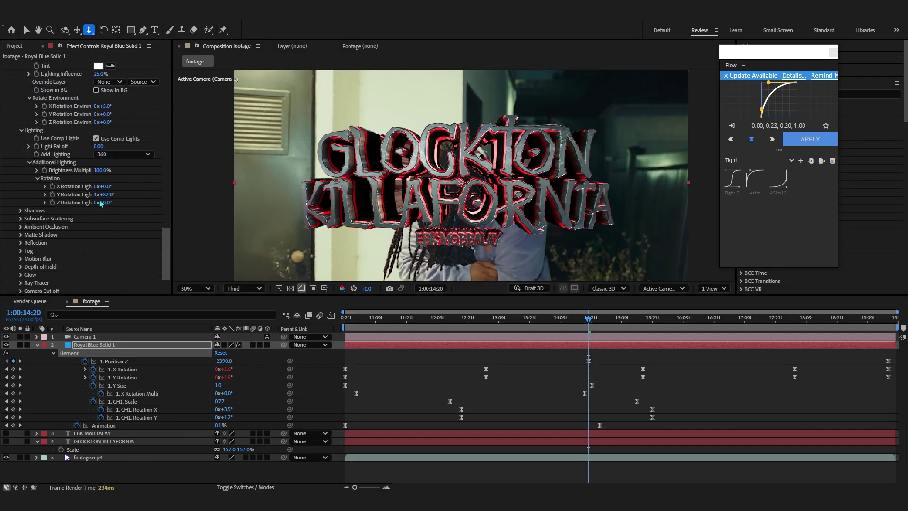
pyautogui.moveTo(102, 194); pyautogui.dragTo(182, 189)
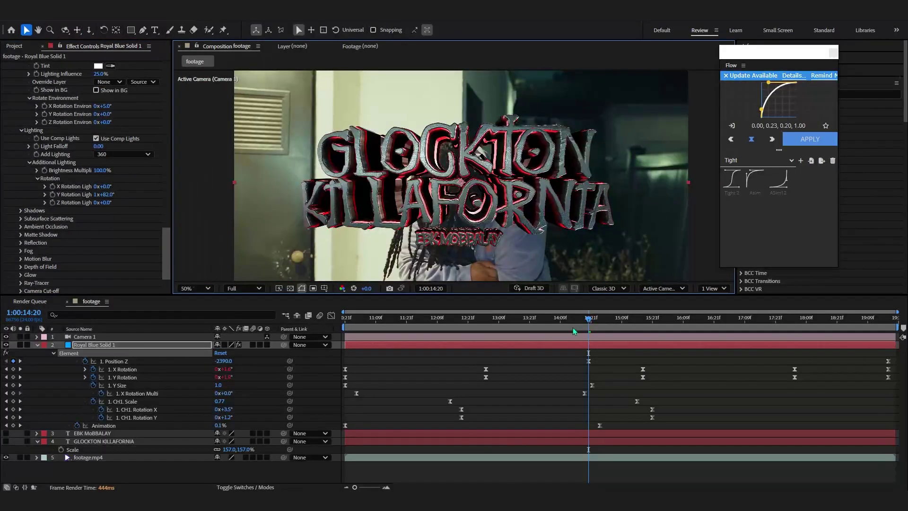
pyautogui.press('pagedown')
pyautogui.press('pagedown')
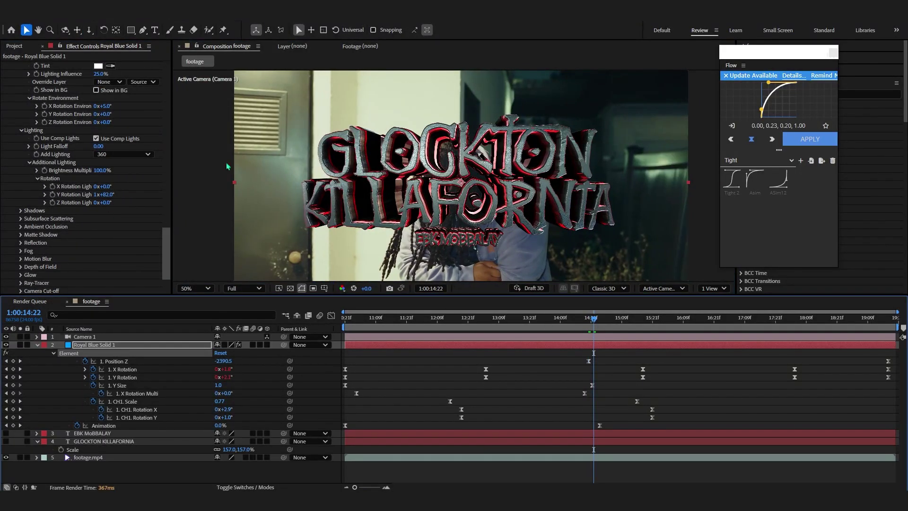
# Step: Apply Optical Glow to the Royal Blue Solid 1 layer with a size of 345 and highlights only at 55%
pyautogui.scroll(15, 51, 178)
pyautogui.hotkey('ctrl', 'space')
pyautogui.write('op')
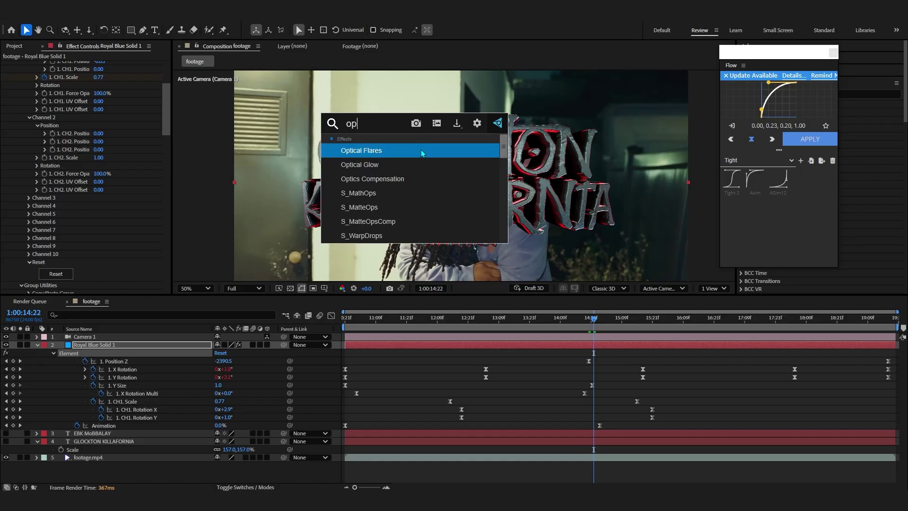
pyautogui.click(416, 165)
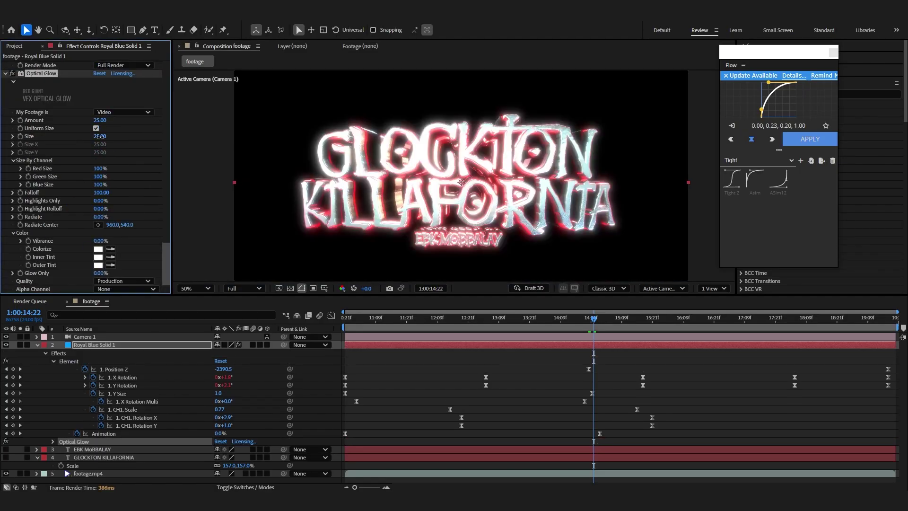
pyautogui.moveTo(98, 138); pyautogui.dragTo(82, 92)
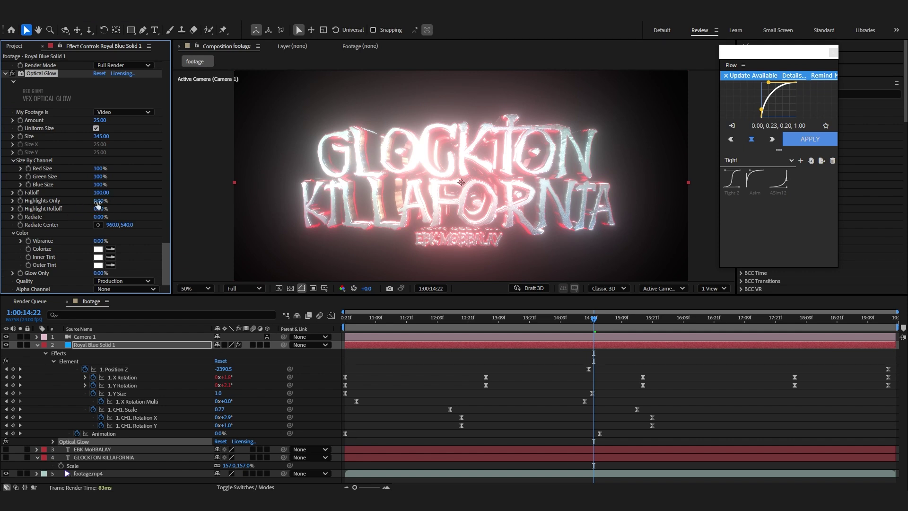
pyautogui.moveTo(100, 201); pyautogui.dragTo(121, 200)
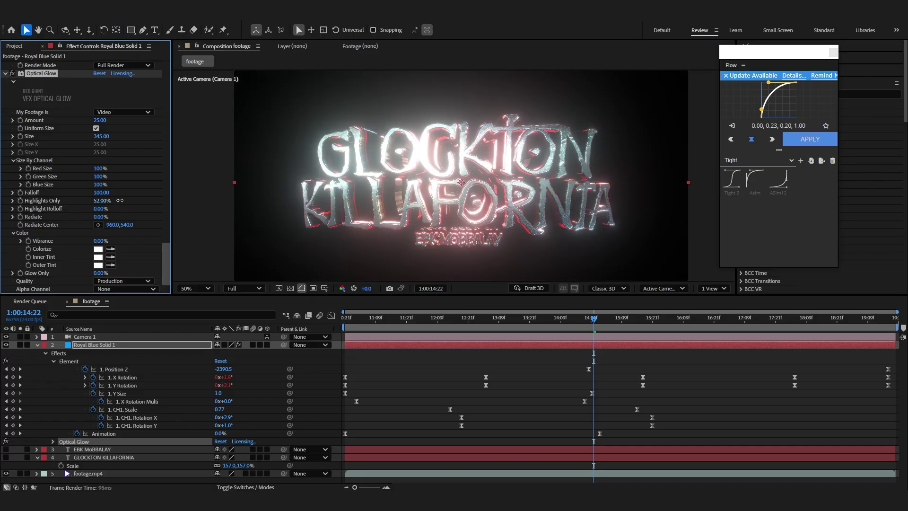
# Step: Set the glow's alpha channel to Extend (Unmult), its amount to 13 and its outer tint to red FF0000
pyautogui.click(125, 289)
pyautogui.click(126, 331)
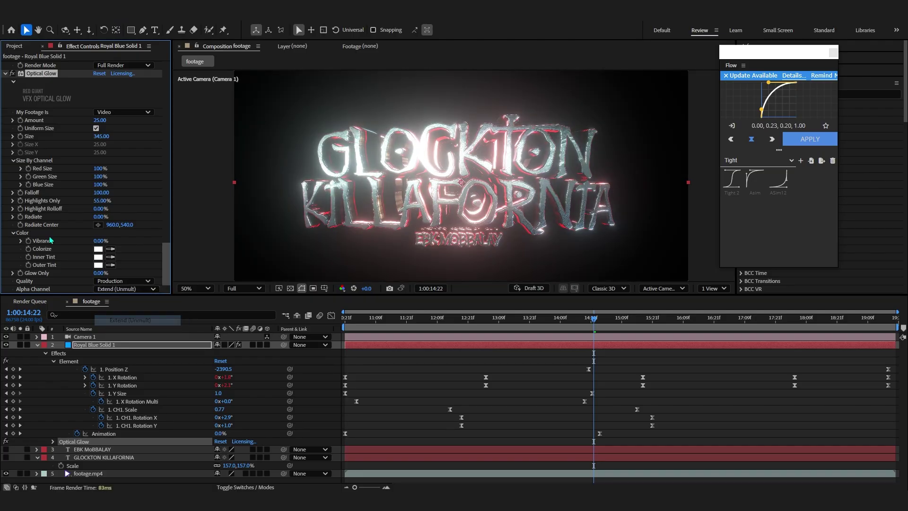
pyautogui.moveTo(98, 121); pyautogui.dragTo(93, 121)
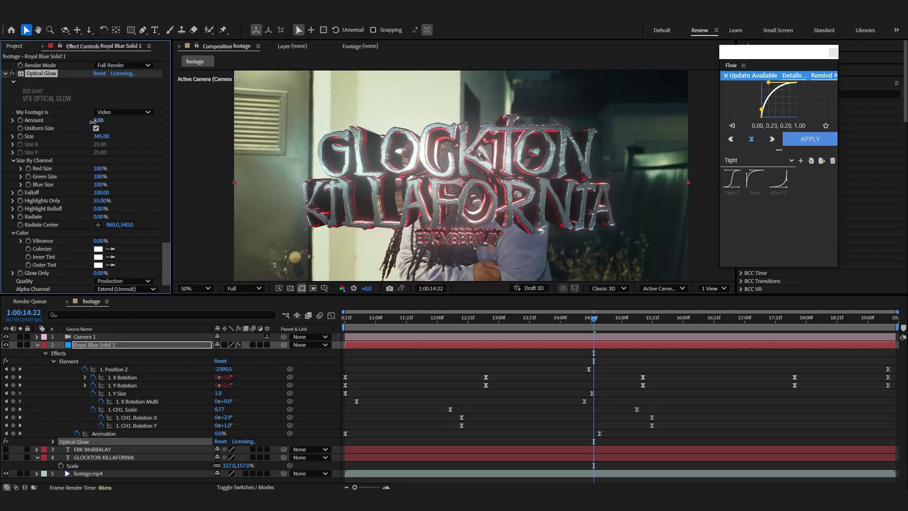
pyautogui.click(98, 264)
pyautogui.write('FF0000')
pyautogui.click(744, 325)
# Step: Check the glow at 1:00:15:16 and add a Curves effect to the Royal Blue Solid 1 layer
pyautogui.moveTo(603, 322); pyautogui.dragTo(640, 321)
pyautogui.hotkey('ctrl', 'space')
pyautogui.write('cu')
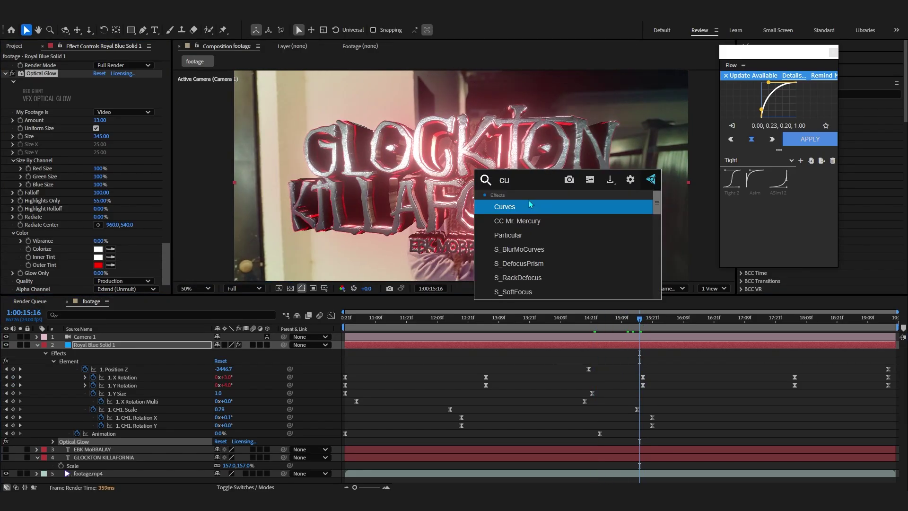
pyautogui.click(529, 203)
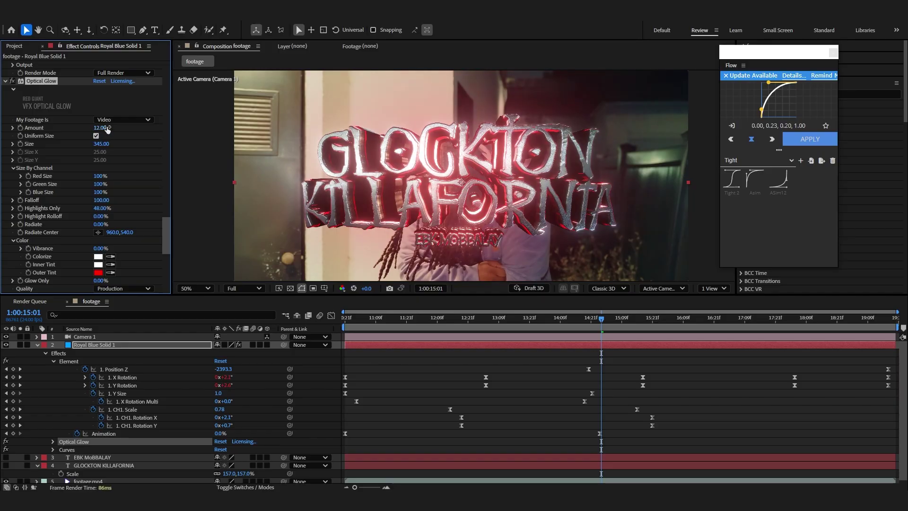
# Step: Preview the glowing title animation from the start and again from 1:00:11:08
pyautogui.press('space')
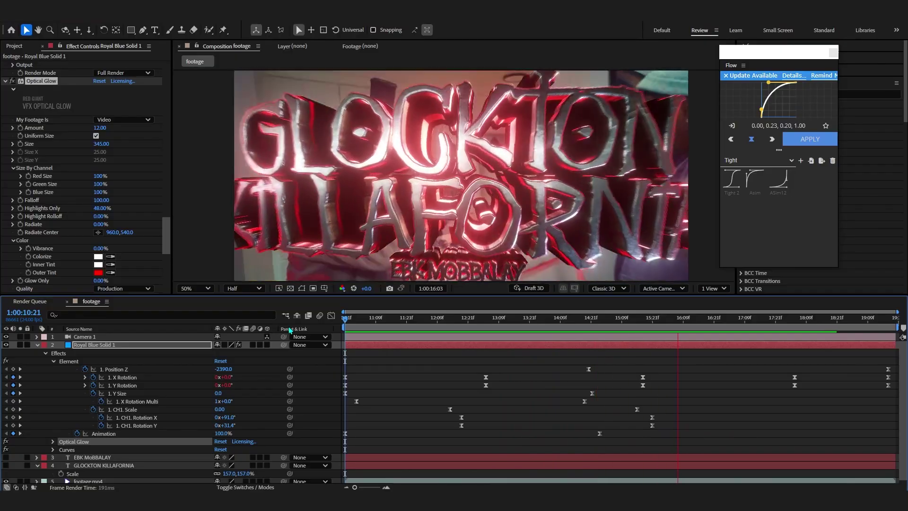
pyautogui.press('space')
pyautogui.click(373, 324)
pyautogui.press('space')
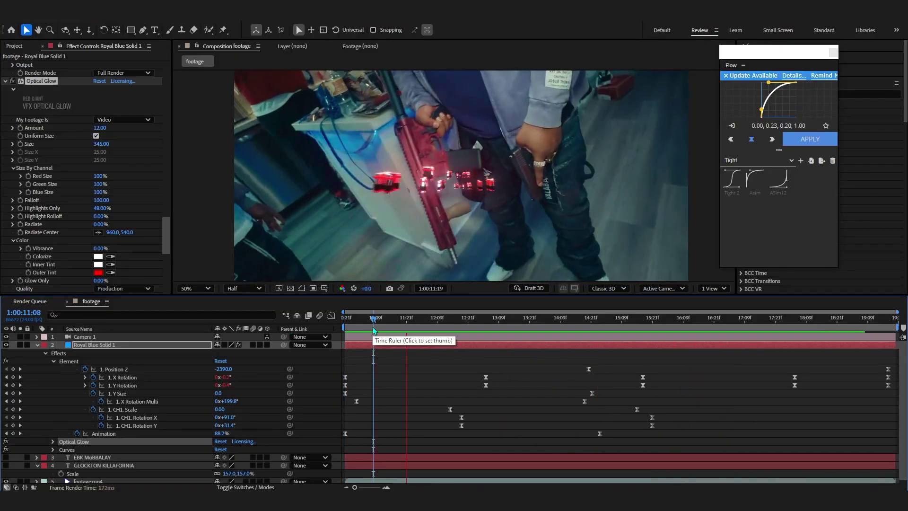
# Step: Collapse the properties of all layers and add a new adjustment layer directly below Royal Blue Solid 1
pyautogui.hotkey('ctrl', 'a')
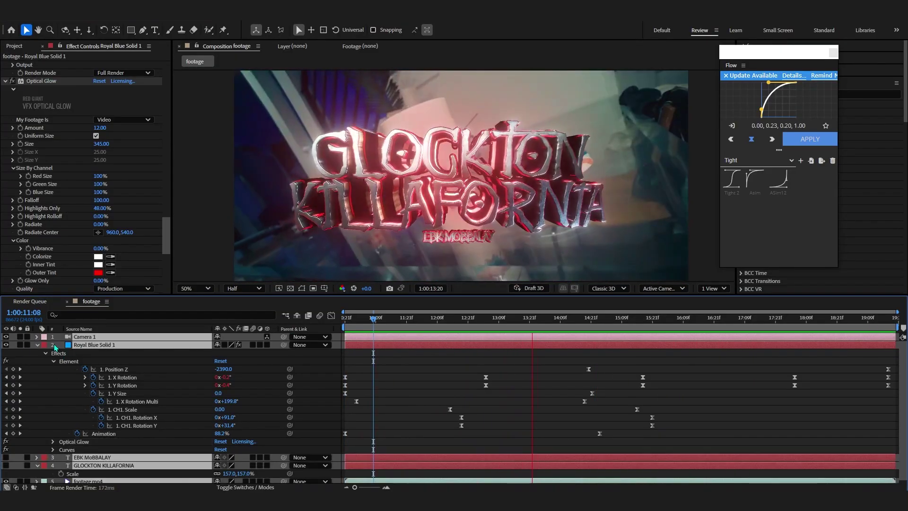
pyautogui.click(37, 344)
pyautogui.click(264, 412)
pyautogui.rightClick(136, 438)
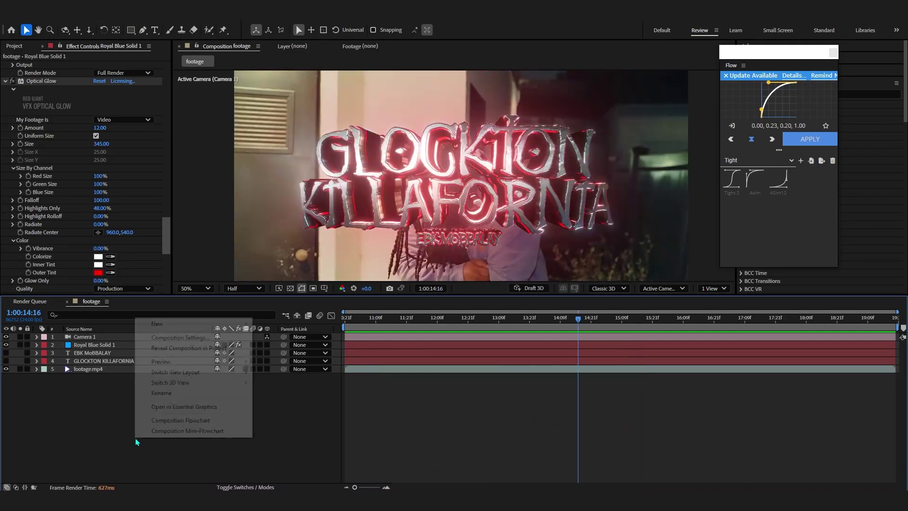
pyautogui.moveTo(174, 322)
pyautogui.click(288, 400)
pyautogui.moveTo(88, 338); pyautogui.dragTo(99, 357)
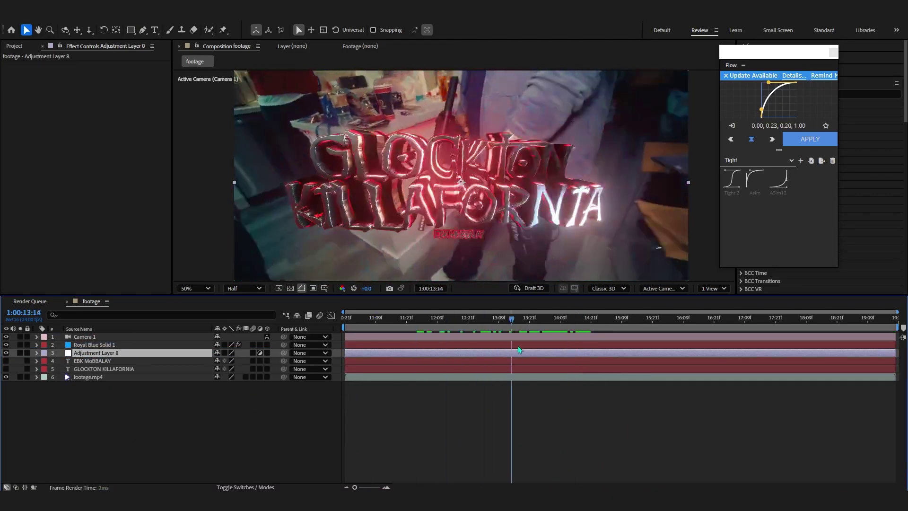
# Step: Apply BCC Lens Blur OBS to the adjustment layer and set its Iris Scale to 7.0
pyautogui.hotkey('ctrl', 'space')
pyautogui.write('blur')
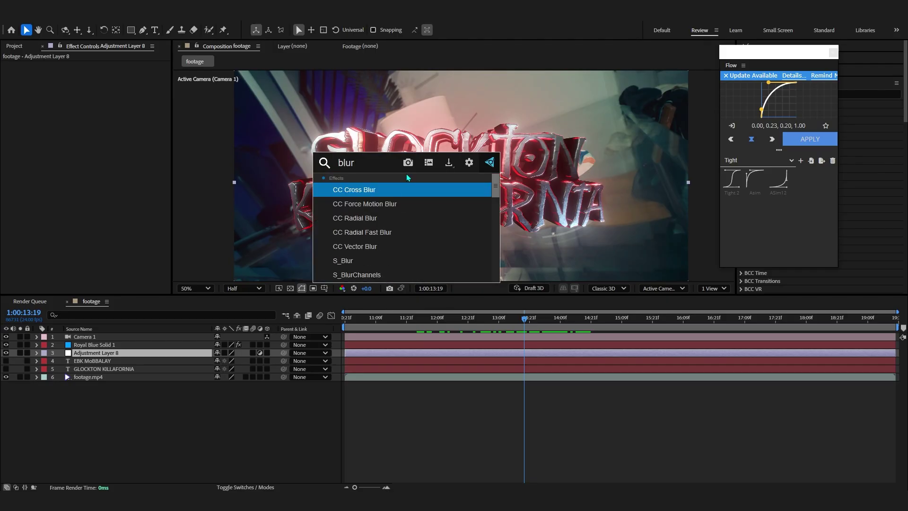
pyautogui.scroll(-5, 400, 189)
pyautogui.click(384, 203)
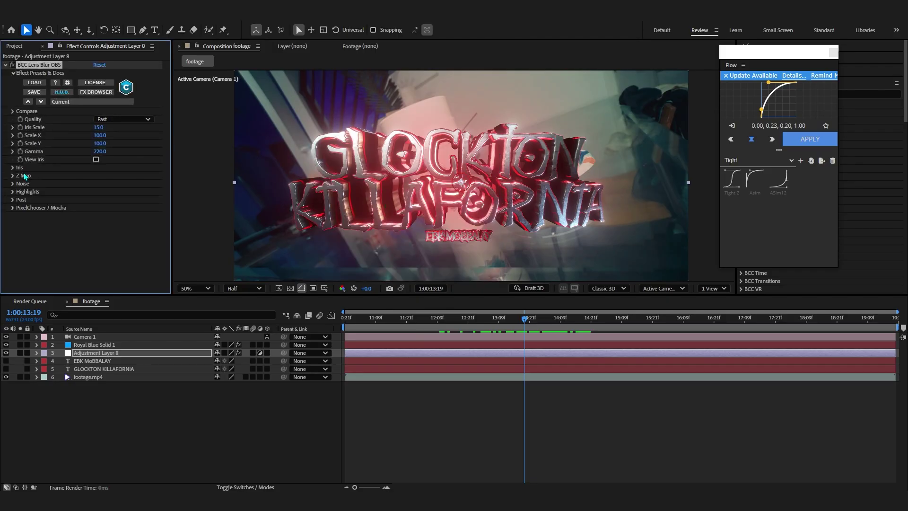
pyautogui.moveTo(100, 127); pyautogui.dragTo(91, 125)
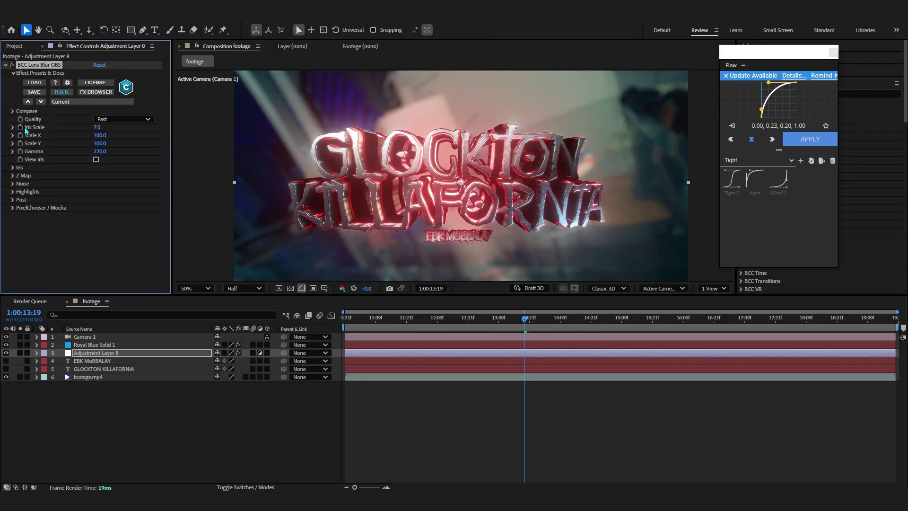
# Step: Keyframe the Iris Scale from 0.0 at 1:00:11:22 to 7.0 at 1:00:13:19 and preview the blur fading in
pyautogui.press('u')
pyautogui.moveTo(467, 321); pyautogui.dragTo(409, 324)
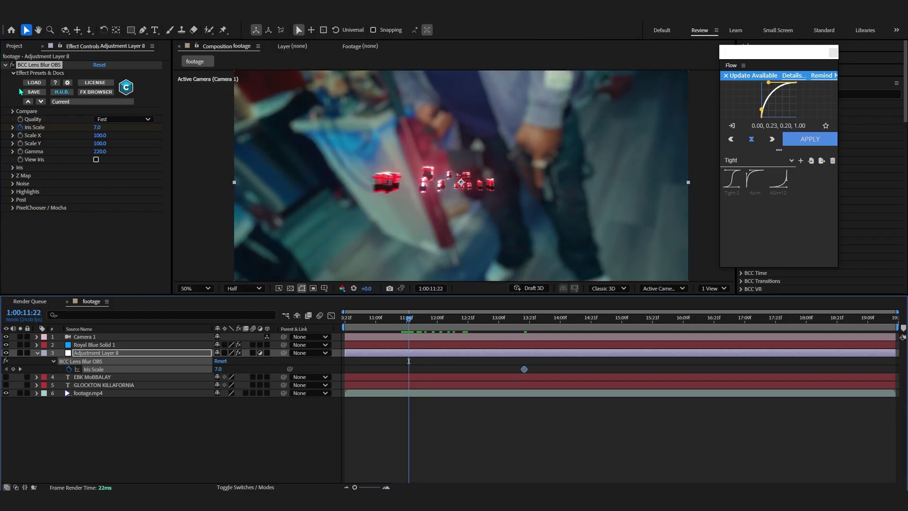
pyautogui.moveTo(98, 126); pyautogui.dragTo(2, 142)
pyautogui.press('space')
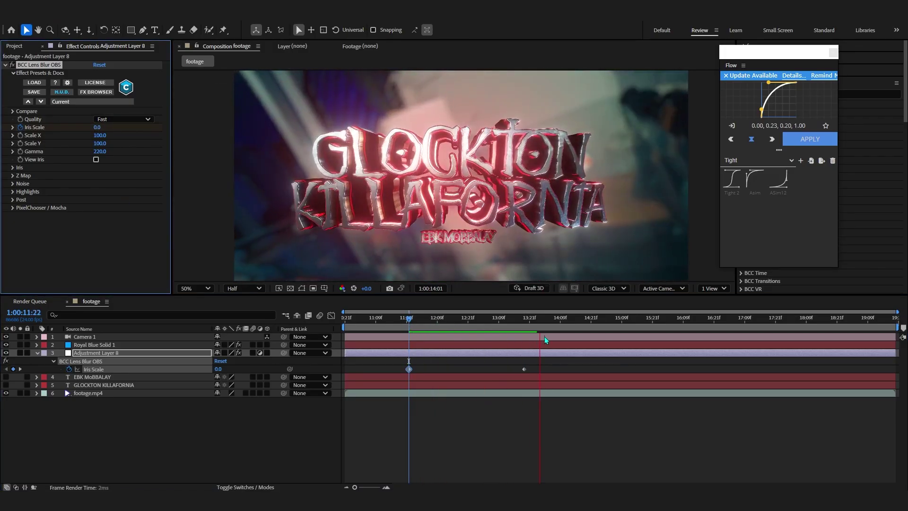
# Step: Keyframe the Iris Scale at 7.0 at 1:00:16:23 and reduce it shortly after so the background blur fades out
pyautogui.moveTo(645, 328); pyautogui.dragTo(719, 339)
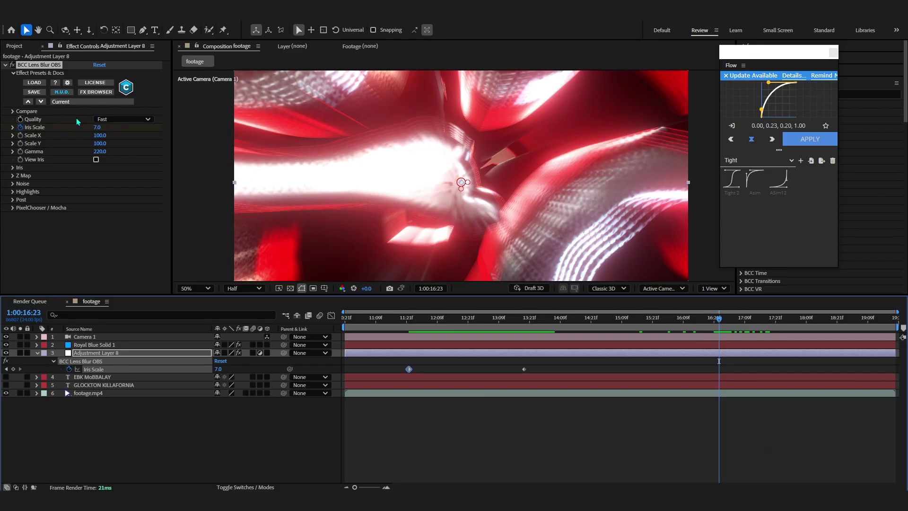
pyautogui.moveTo(738, 324); pyautogui.dragTo(762, 326)
pyautogui.moveTo(96, 126); pyautogui.dragTo(2, 132)
pyautogui.click(701, 318)
pyautogui.moveTo(701, 320); pyautogui.dragTo(603, 320)
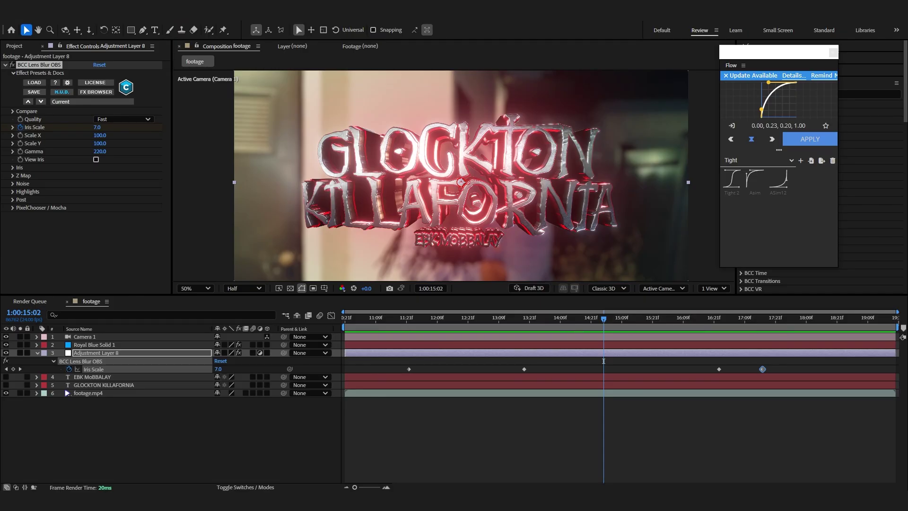
pyautogui.moveTo(907, 80); pyautogui.dragTo(699, 71)
pyautogui.scroll(-3, 657, 239)
pyautogui.moveTo(625, 78); pyautogui.dragTo(580, 76)
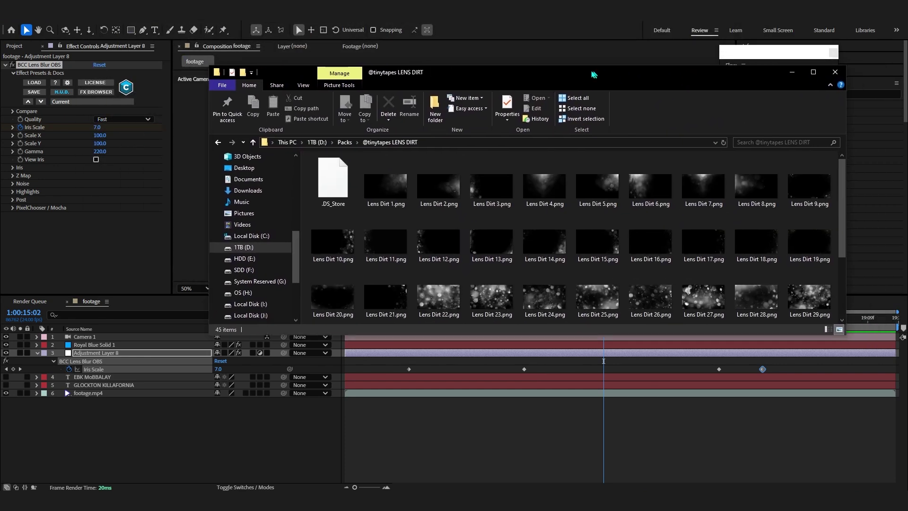
pyautogui.scroll(-3, 524, 268)
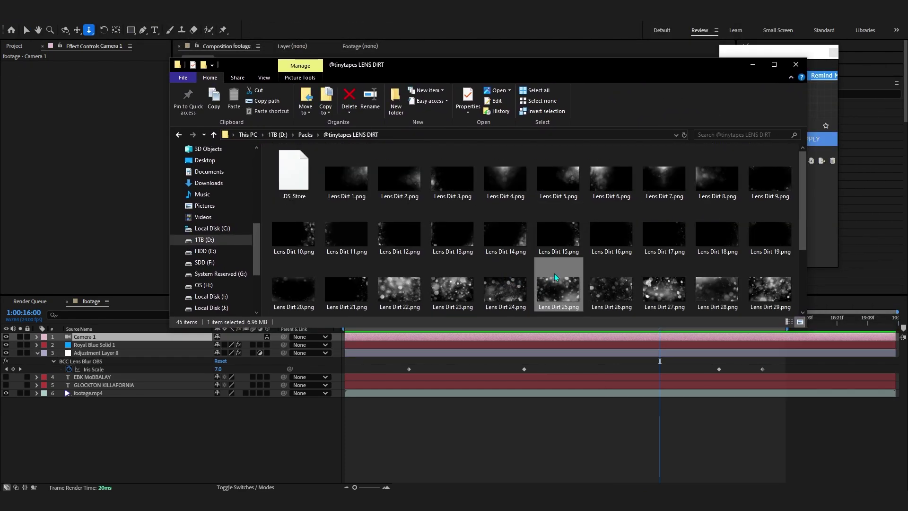
pyautogui.moveTo(611, 204); pyautogui.dragTo(142, 435)
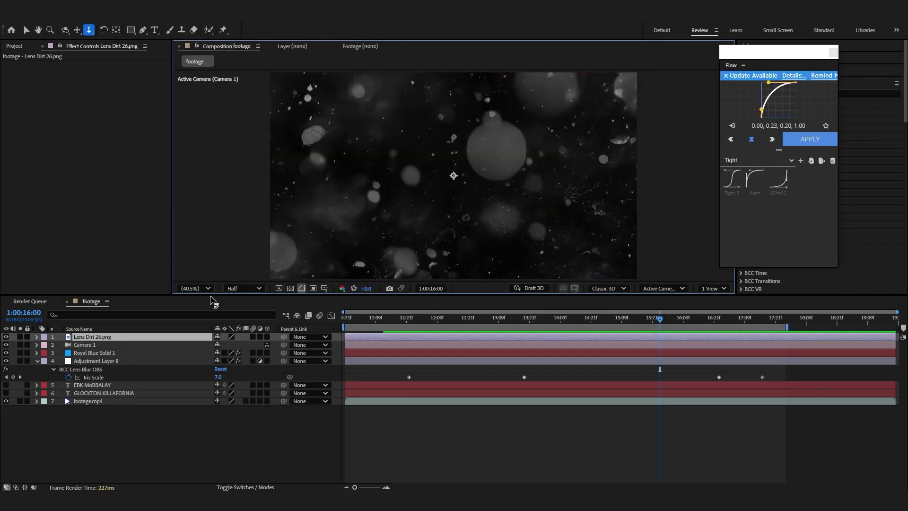
pyautogui.press('s')
pyautogui.moveTo(228, 345); pyautogui.dragTo(208, 344)
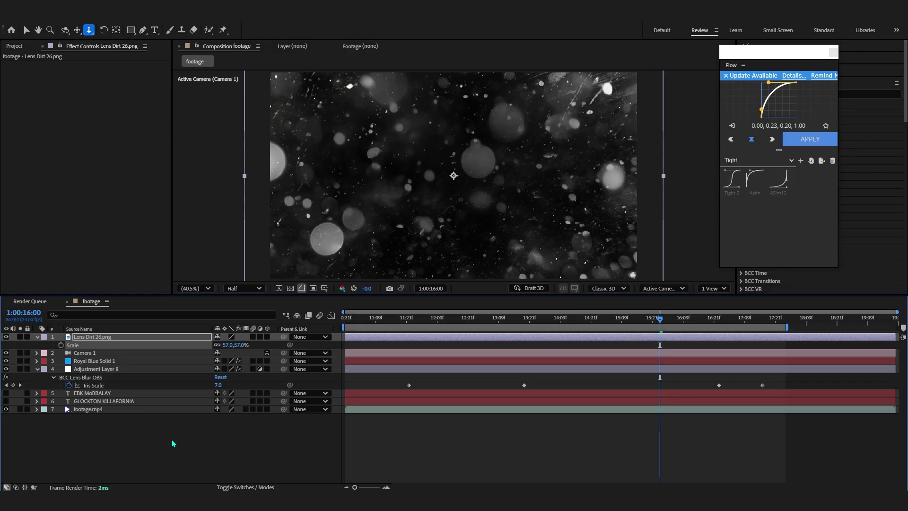
# Step: Set the Lens Dirt 26.png layer's blending mode to Screen and its opacity to 16%
pyautogui.click(222, 486)
pyautogui.click(225, 337)
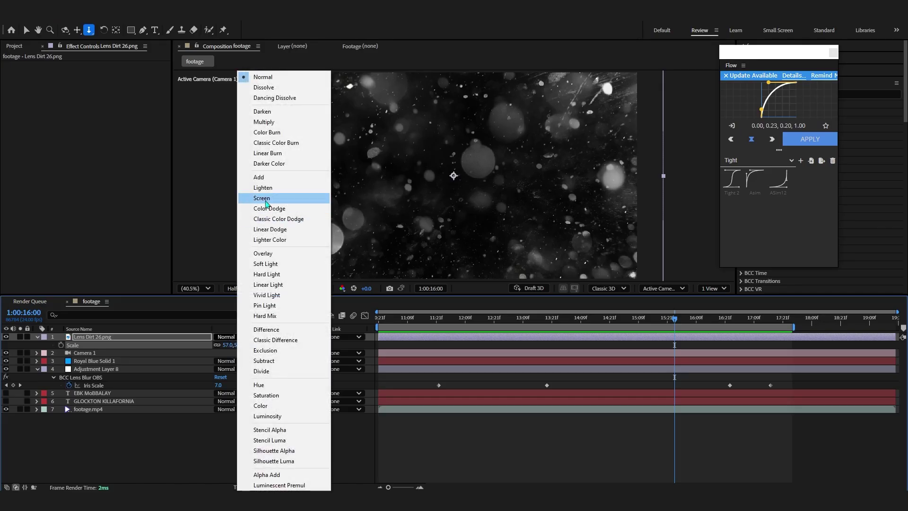
pyautogui.click(262, 198)
pyautogui.press('t')
pyautogui.moveTo(218, 345); pyautogui.dragTo(174, 339)
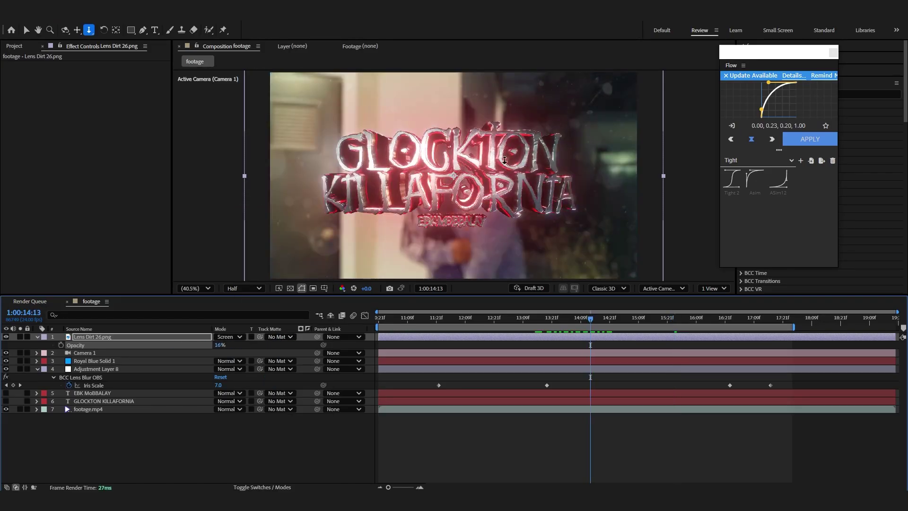
# Step: Check the lens dirt around 1:00:14:19 and apply a Tint effect to the Lens Dirt 26.png layer
pyautogui.press('v')
pyautogui.click(520, 323)
pyautogui.moveTo(514, 325); pyautogui.dragTo(604, 324)
pyautogui.hotkey('ctrl', 'space')
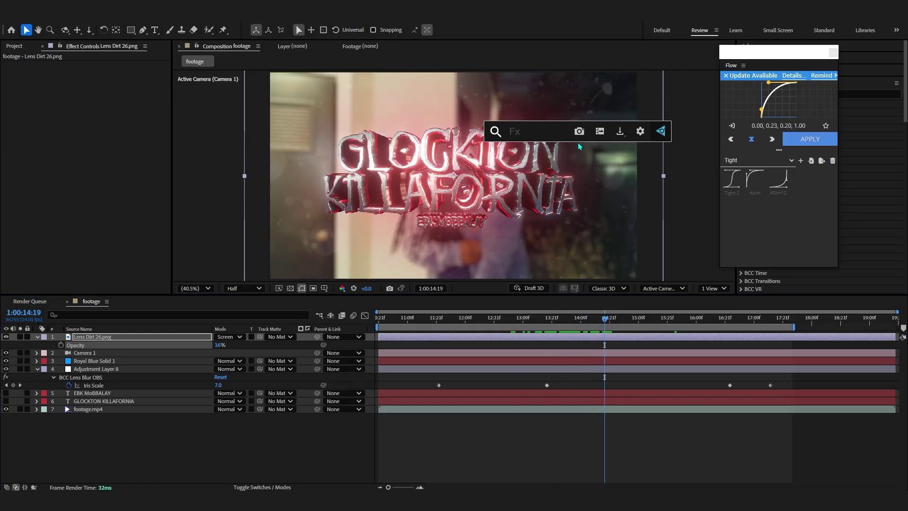
pyautogui.write('tint')
pyautogui.press('Return')
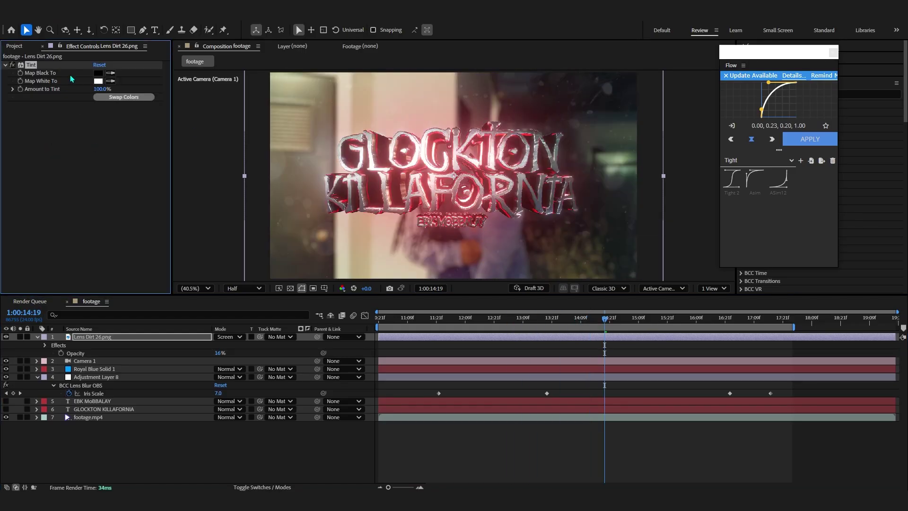
# Step: Set the Tint effect's Map White To colour on the Lens Dirt 26.png layer to red FF0000
pyautogui.click(99, 81)
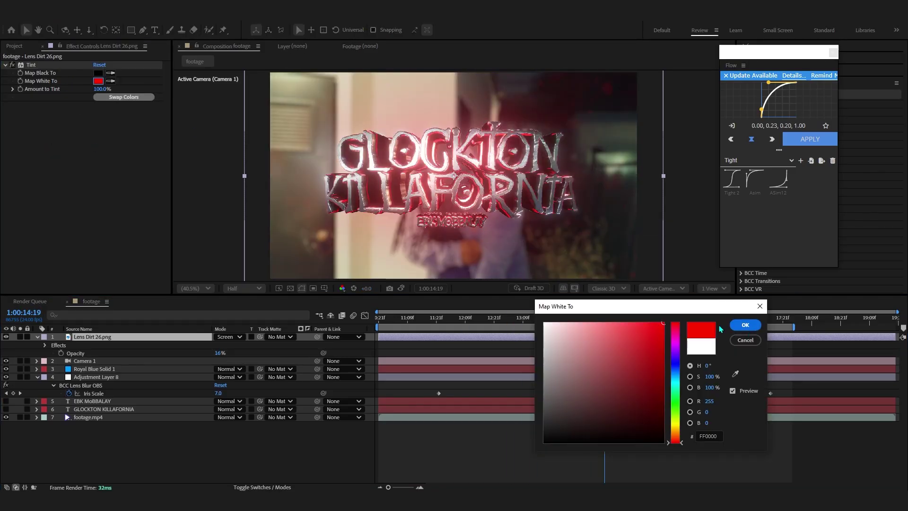
pyautogui.click(744, 325)
# Step: Set the Lens Dirt 26.png layer's opacity to 33% and its blending mode to Linear Dodge
pyautogui.moveTo(231, 353); pyautogui.dragTo(229, 352)
pyautogui.click(229, 337)
pyautogui.click(260, 230)
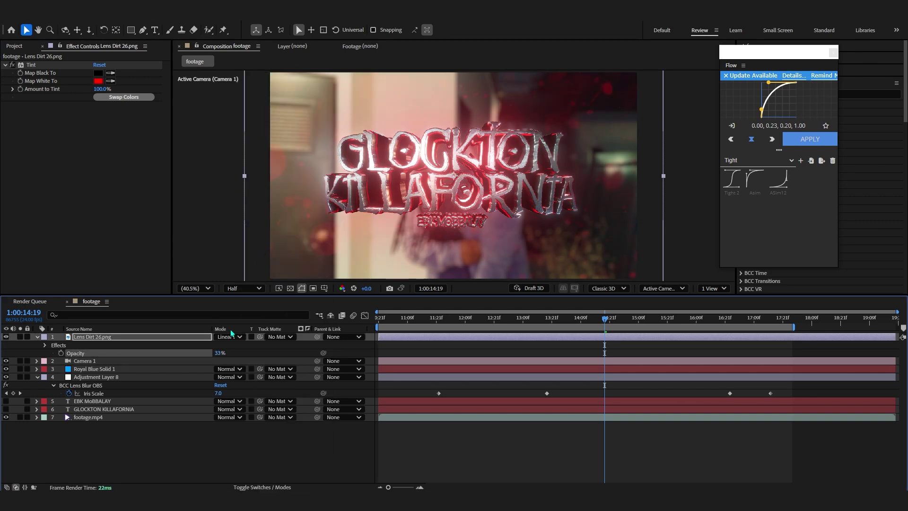
# Step: Scale up the Lens Dirt 26.png layer and keyframe its Opacity at 23% at 1:00:14:19
pyautogui.press('s')
pyautogui.moveTo(232, 345); pyautogui.dragTo(237, 343)
pyautogui.press('t')
pyautogui.click(61, 344)
# Step: Keyframe the Lens Dirt 26.png Opacity at 0% at 1:00:12:01 and again at 1:00:17:10 so the dirt fades in and out
pyautogui.click(540, 320)
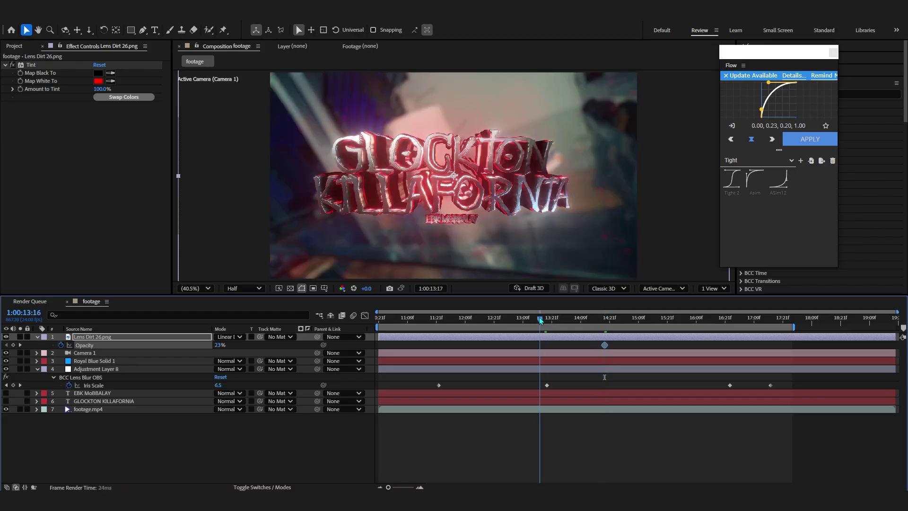
pyautogui.moveTo(540, 320); pyautogui.dragTo(445, 319)
pyautogui.moveTo(219, 345); pyautogui.dragTo(5, 358)
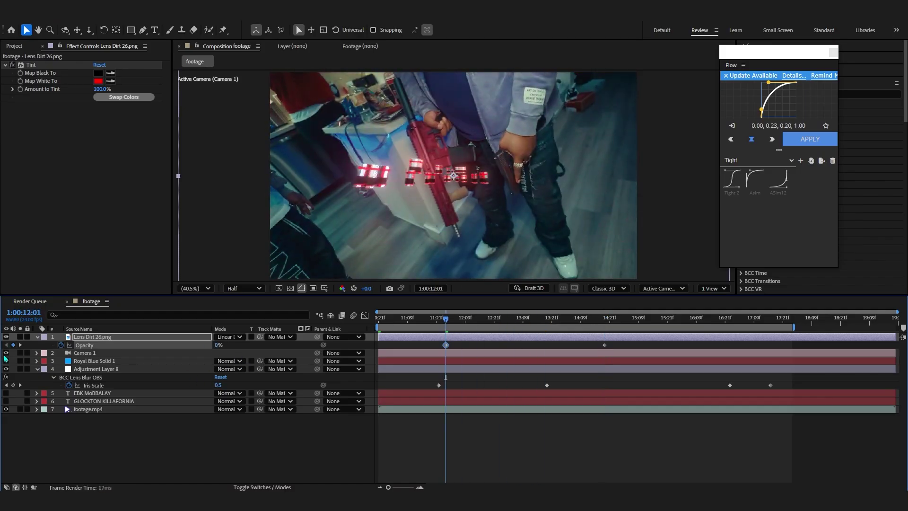
pyautogui.moveTo(446, 369); pyautogui.dragTo(756, 373)
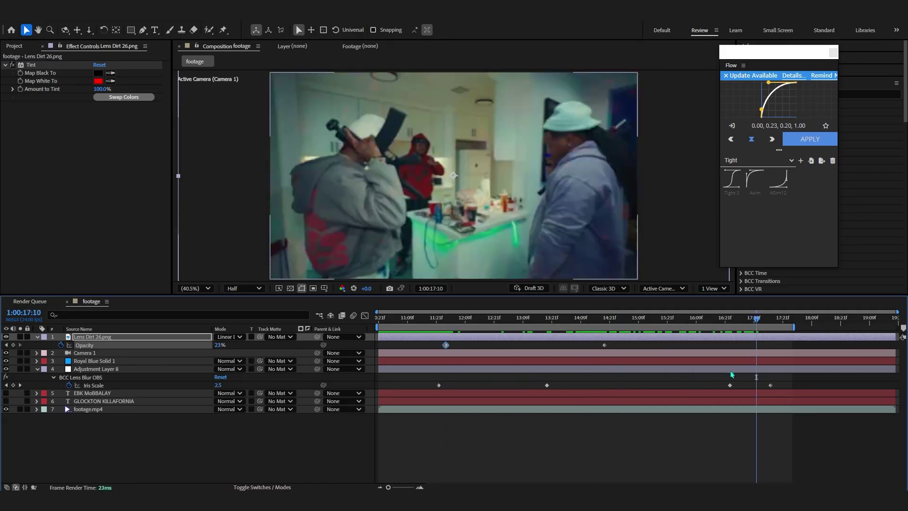
pyautogui.moveTo(219, 345); pyautogui.dragTo(162, 352)
# Step: Preview the title animation from 1:00:11:09 and collapse the properties of Adjustment Layer 8
pyautogui.click(407, 320)
pyautogui.press('space')
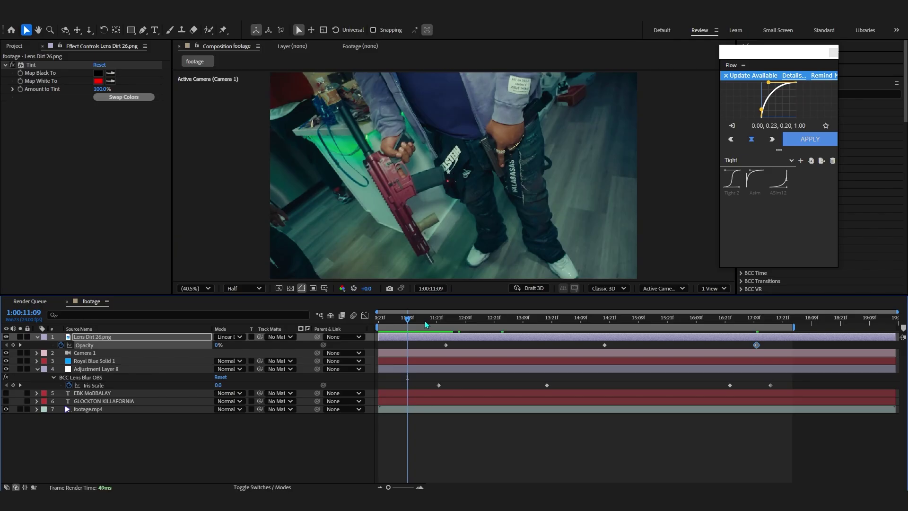
pyautogui.press('space')
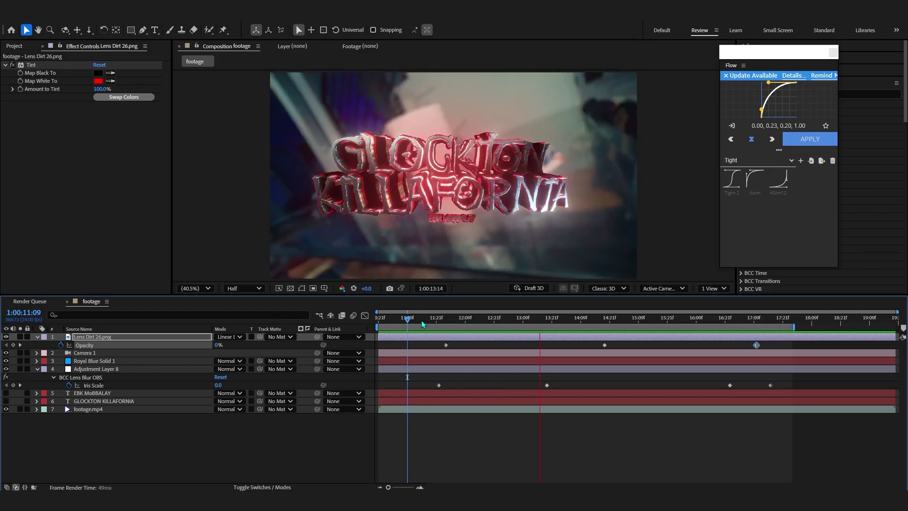
pyautogui.click(35, 369)
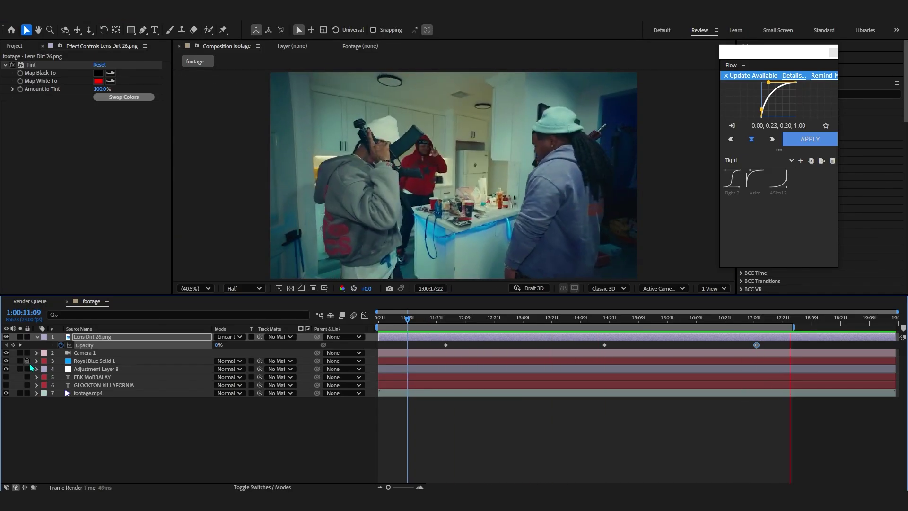